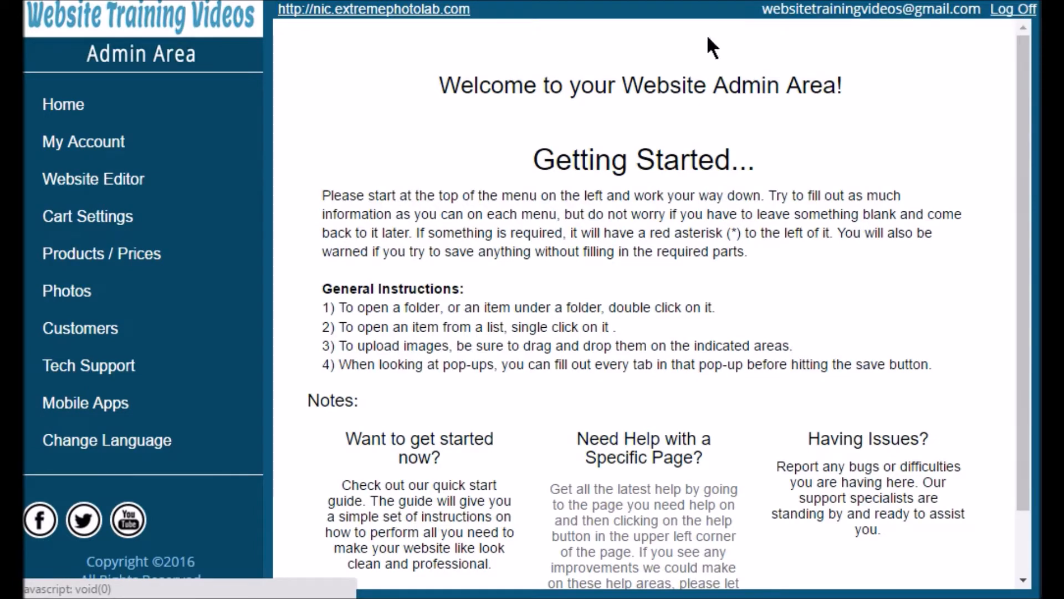
Step: Open the account information for editing and review the company details
{"action": "left_click", "coordinate": [117, 150]}
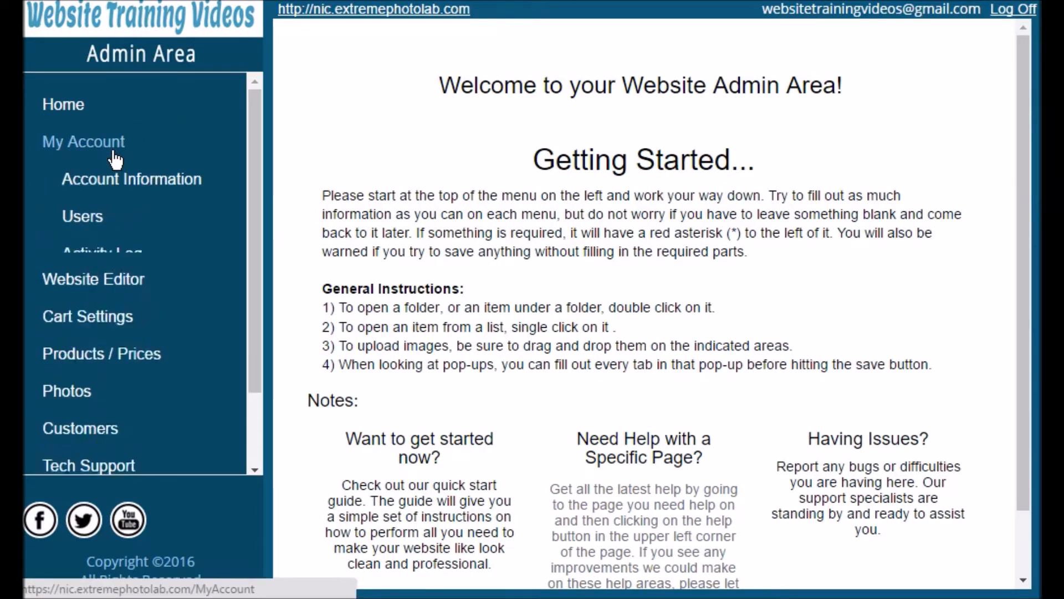
{"action": "left_click", "coordinate": [119, 195]}
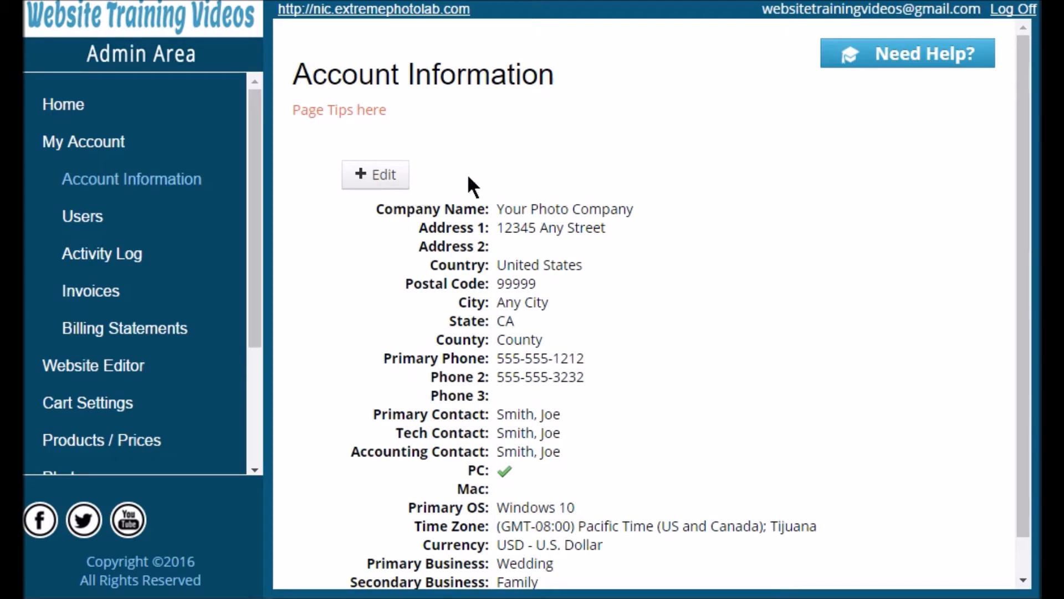
{"action": "left_click", "coordinate": [398, 185]}
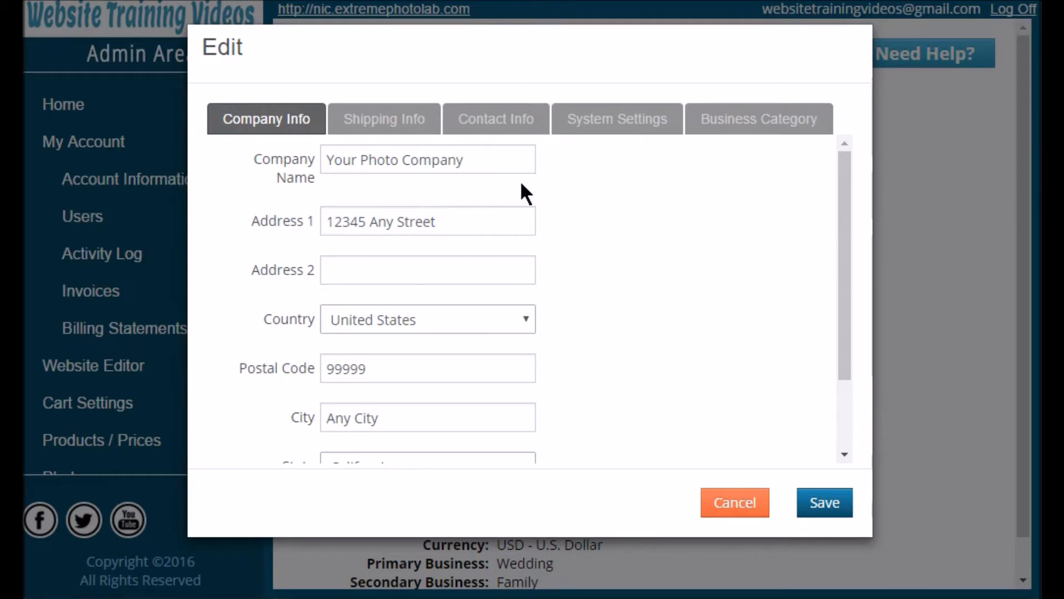
{"action": "scroll", "coordinate": [527, 189], "scroll_direction": "down", "scroll_amount": 3}
{"action": "scroll", "coordinate": [524, 182], "scroll_direction": "up", "scroll_amount": 3}
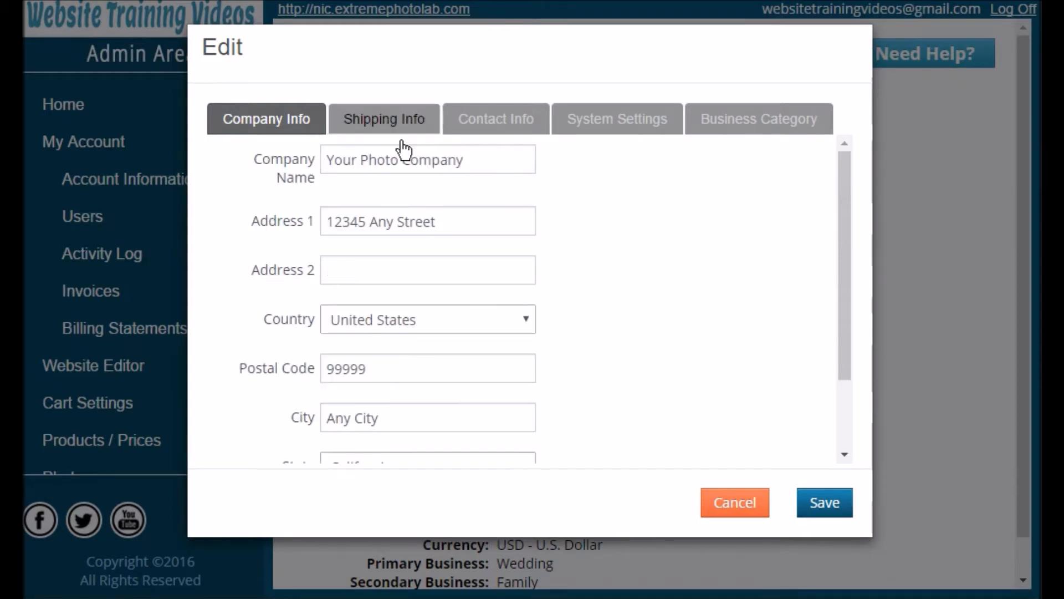
Step: Review the account's shipping, contact, system and business category settings, and save the account information
{"action": "left_click", "coordinate": [389, 126]}
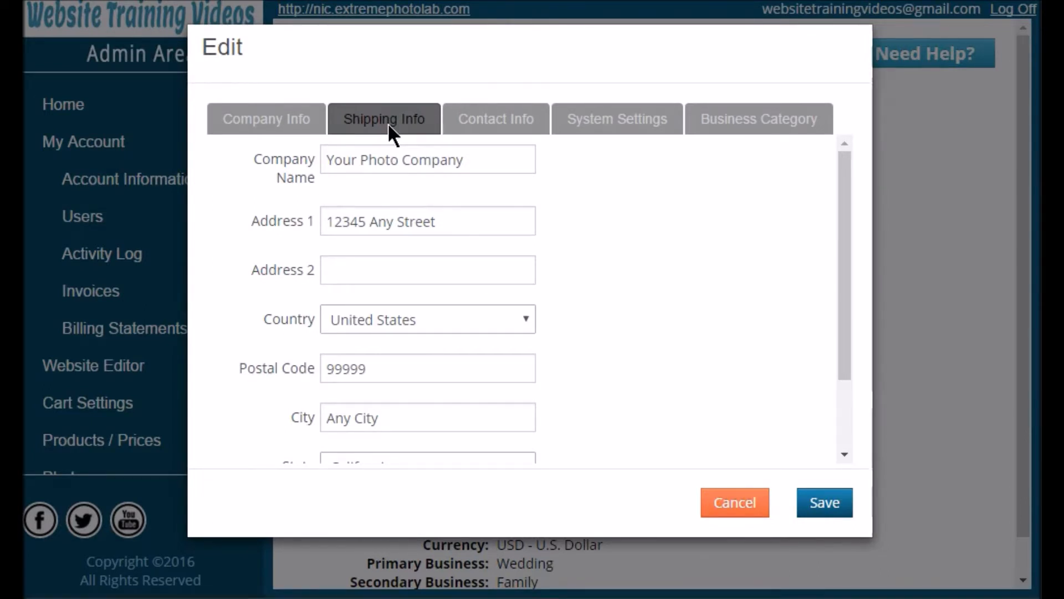
{"action": "left_click", "coordinate": [490, 132]}
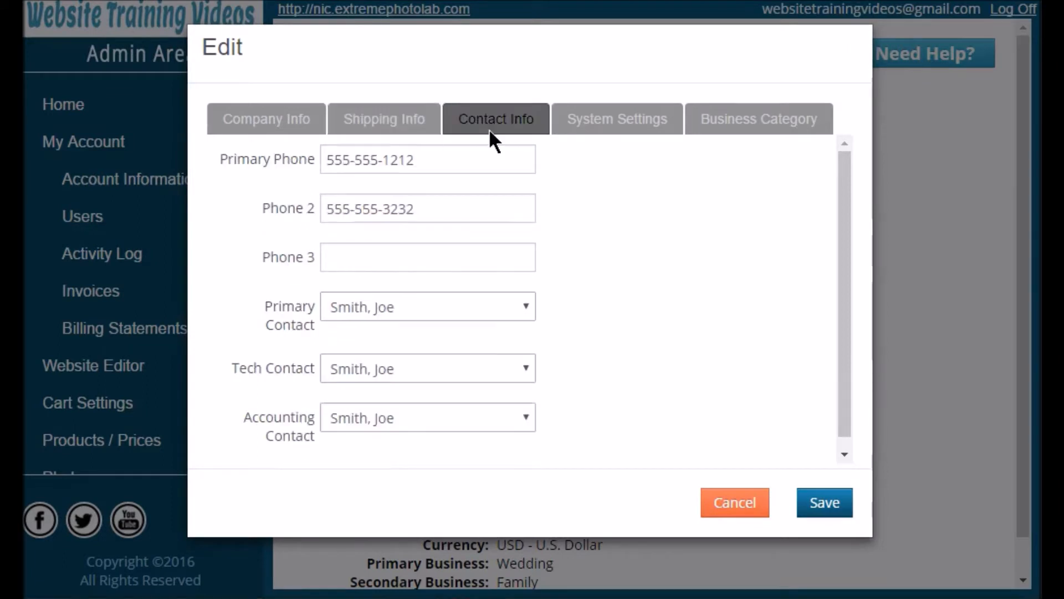
{"action": "left_click", "coordinate": [603, 131]}
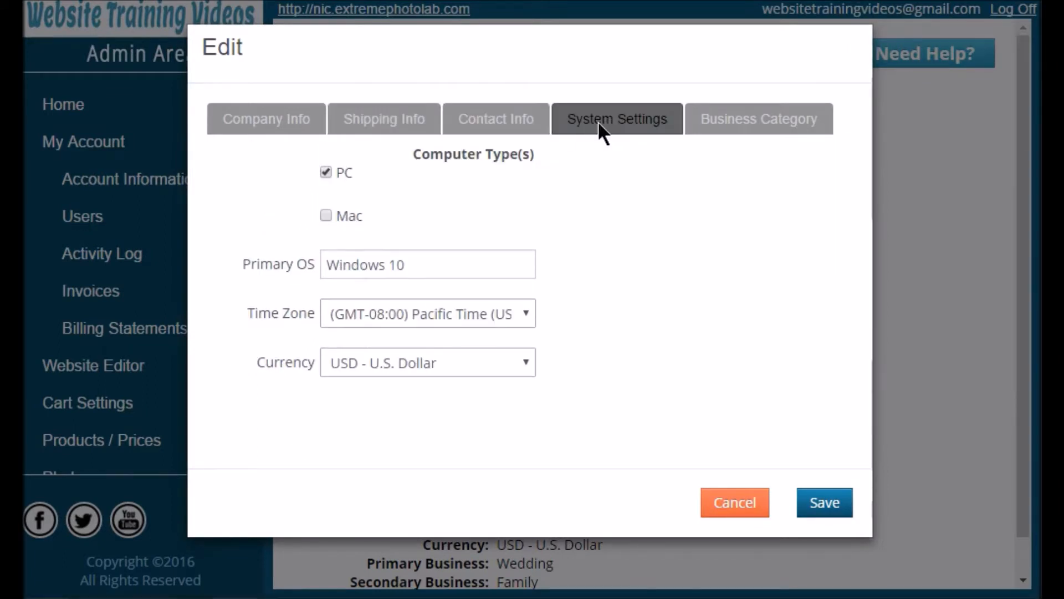
{"action": "left_click", "coordinate": [738, 132]}
{"action": "left_click", "coordinate": [514, 162]}
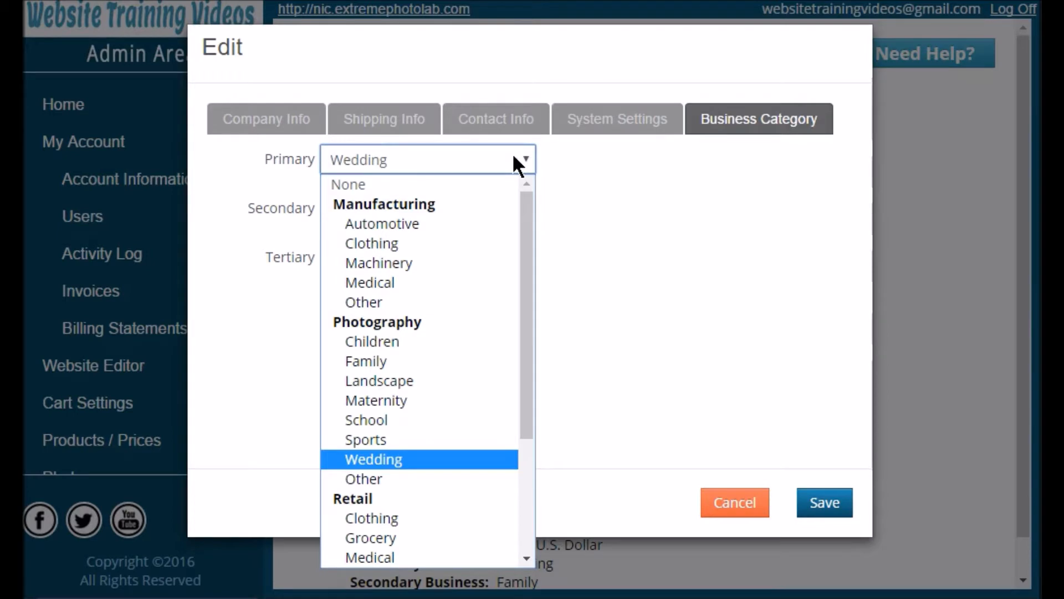
{"action": "left_click", "coordinate": [513, 158]}
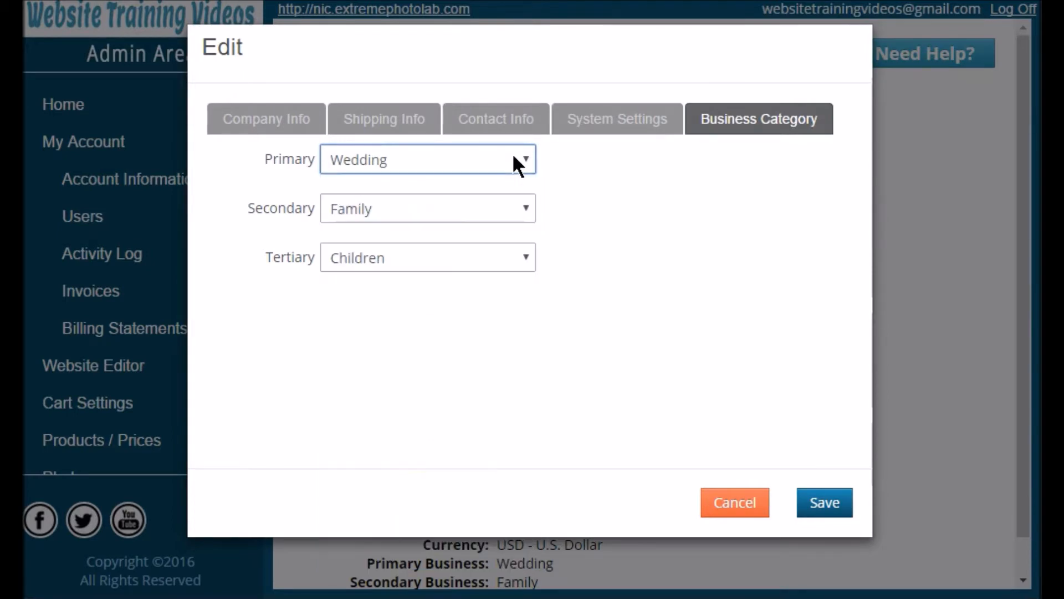
{"action": "left_click", "coordinate": [842, 513]}
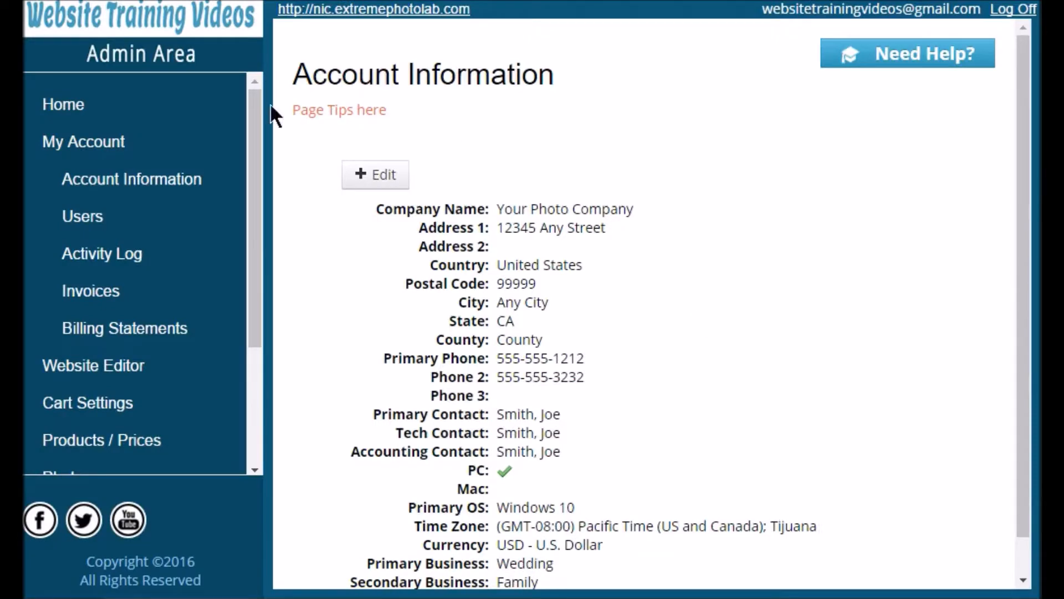
Step: Open the account users and start a new user to examine its information fields and permissions
{"action": "left_click", "coordinate": [94, 227]}
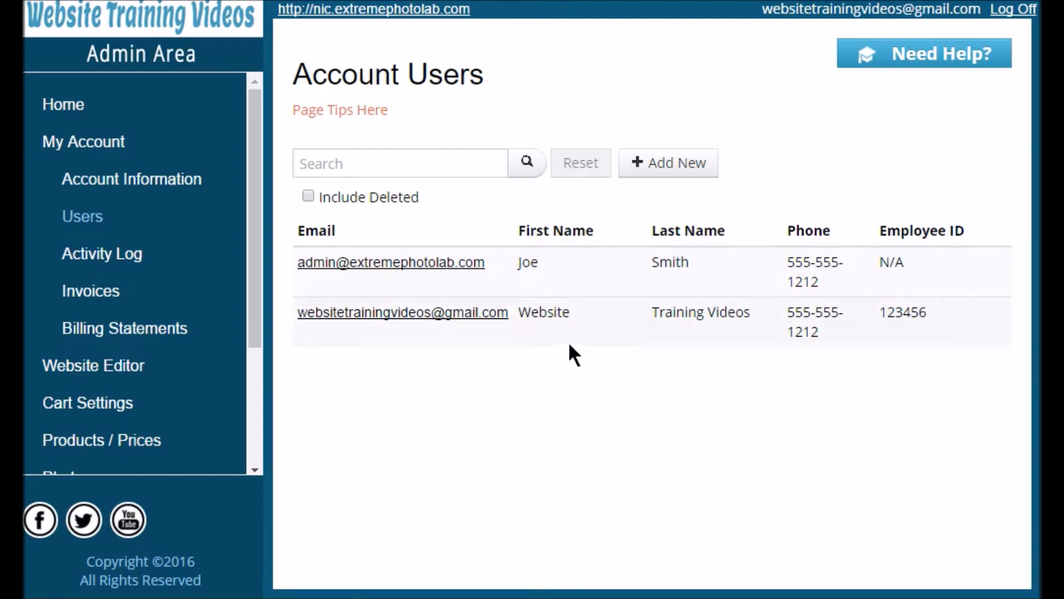
{"action": "left_click", "coordinate": [656, 166]}
{"action": "scroll", "coordinate": [435, 268], "scroll_direction": "down", "scroll_amount": 3}
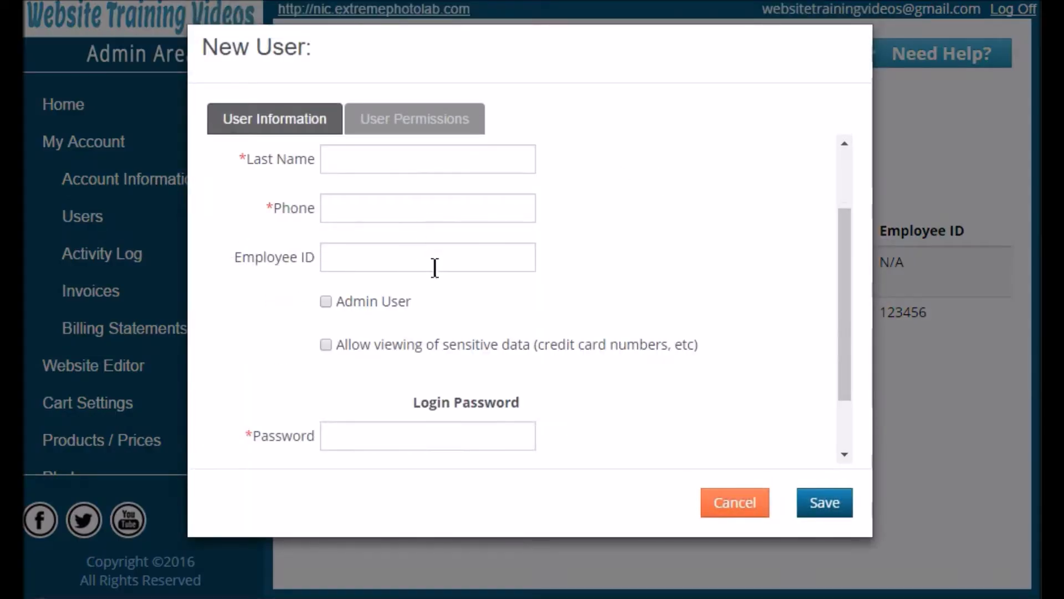
{"action": "scroll", "coordinate": [426, 313], "scroll_direction": "up", "scroll_amount": 3}
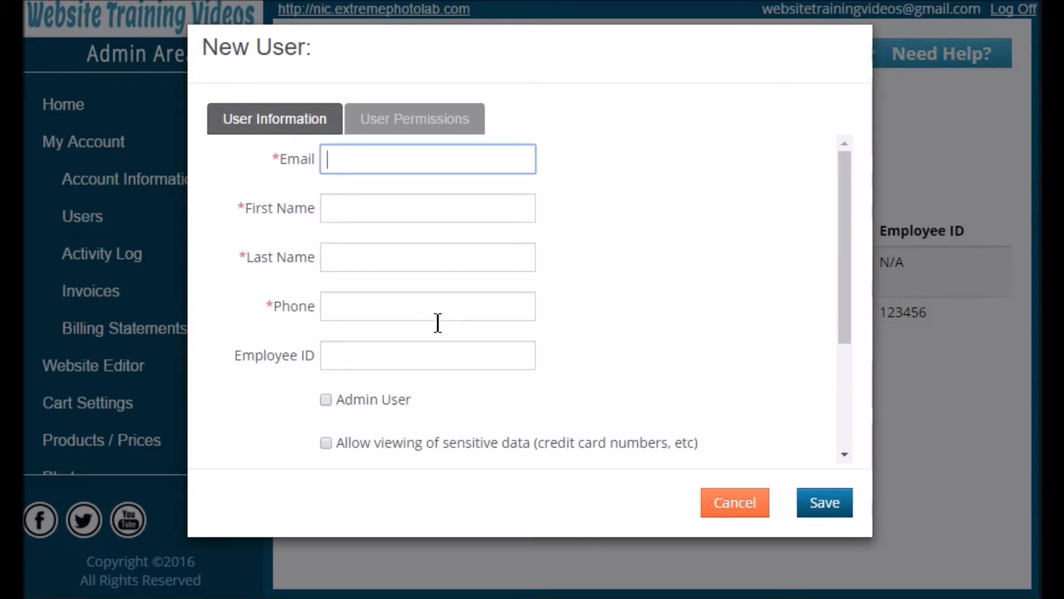
{"action": "left_click", "coordinate": [405, 135]}
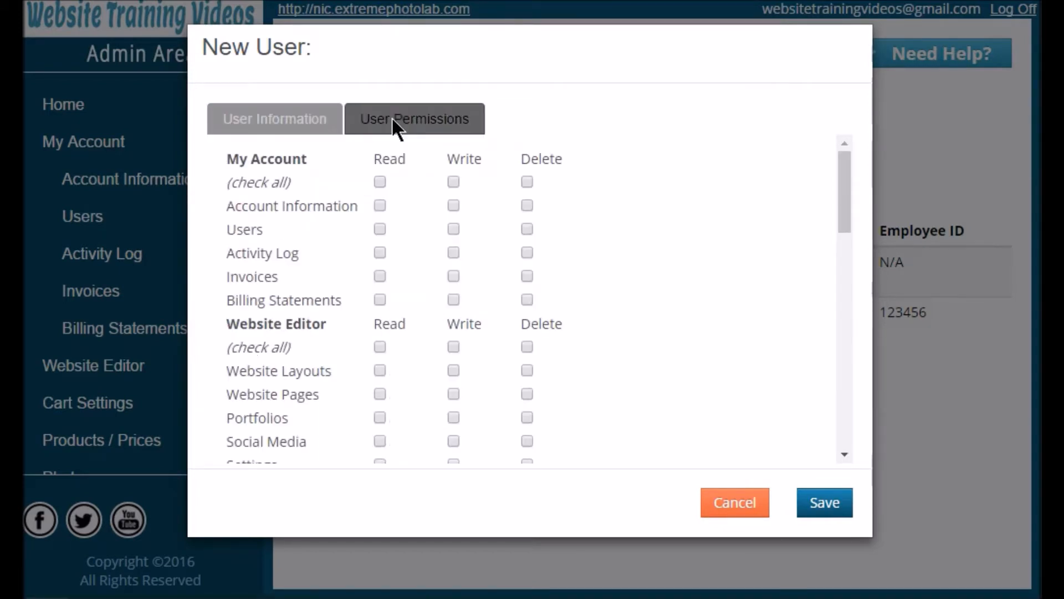
Step: Try granting the new user read access to the whole My Account section, and discard the new user
{"action": "left_click", "coordinate": [381, 181]}
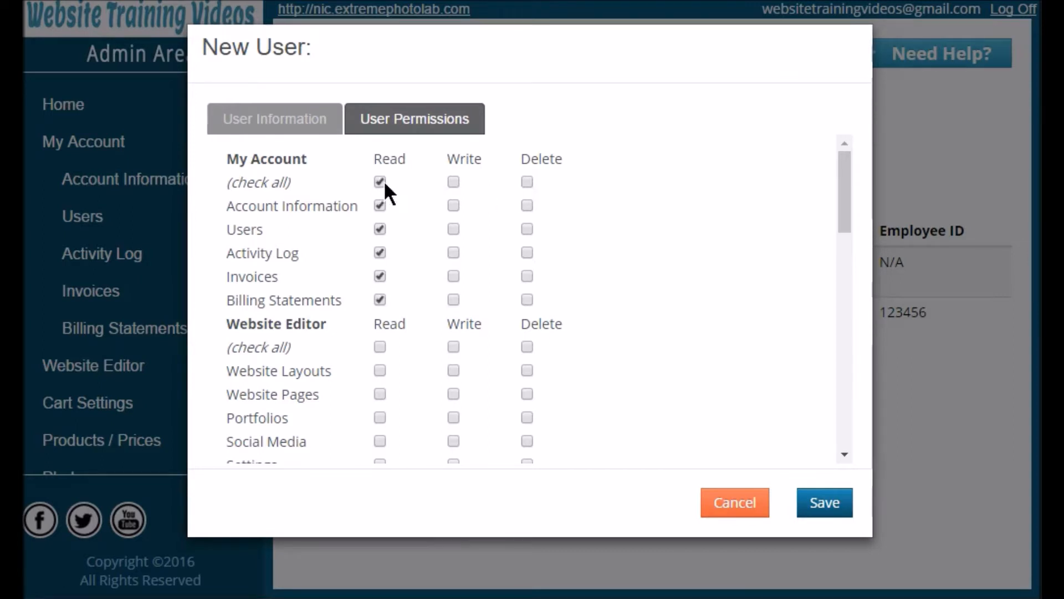
{"action": "scroll", "coordinate": [476, 277], "scroll_direction": "down", "scroll_amount": 7}
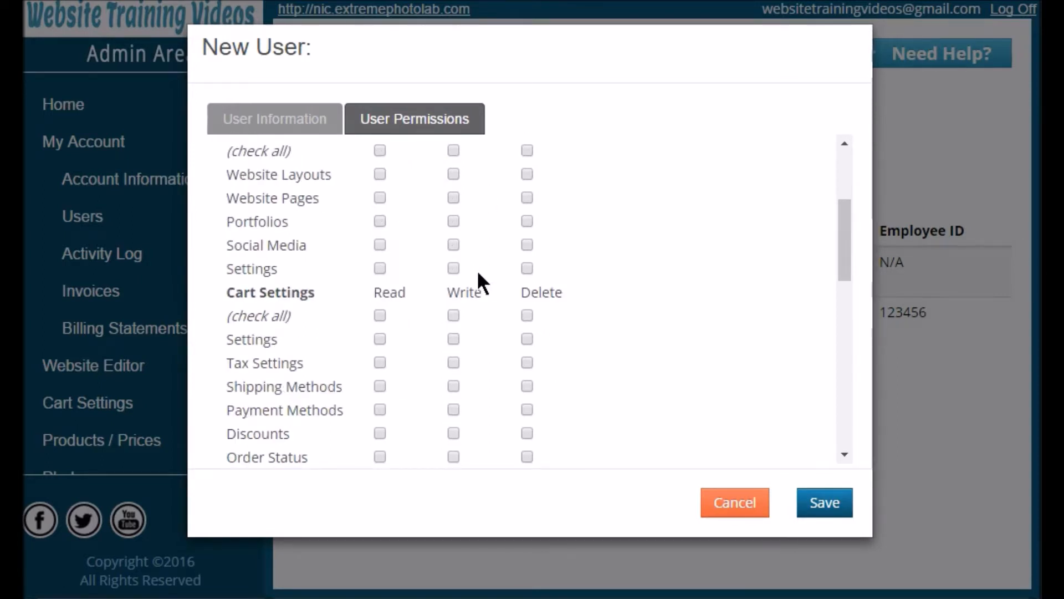
{"action": "scroll", "coordinate": [477, 277], "scroll_direction": "up", "scroll_amount": 5}
{"action": "scroll", "coordinate": [477, 274], "scroll_direction": "up", "scroll_amount": 2}
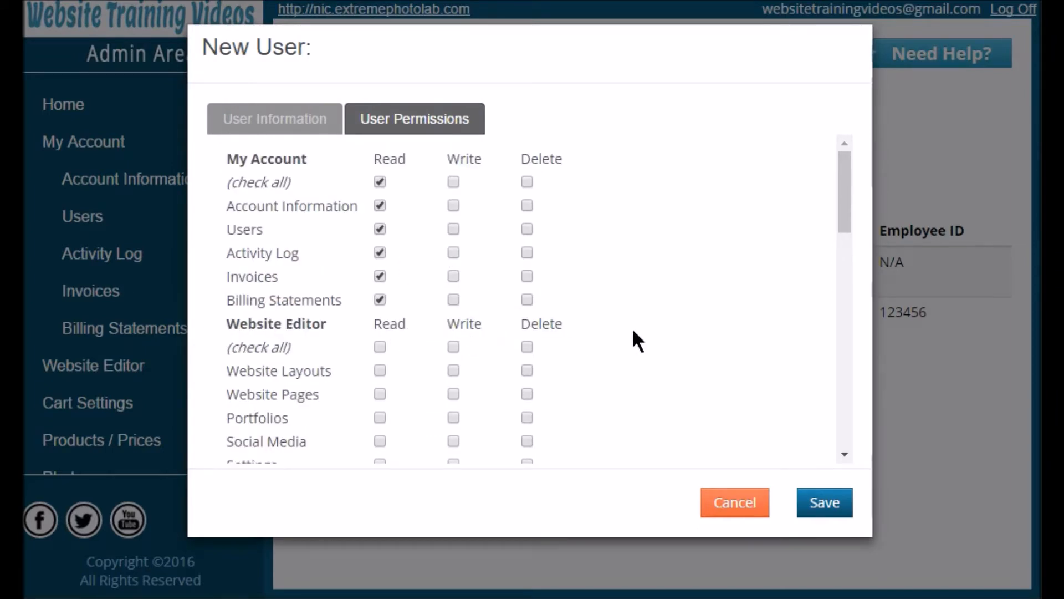
{"action": "left_click", "coordinate": [737, 519]}
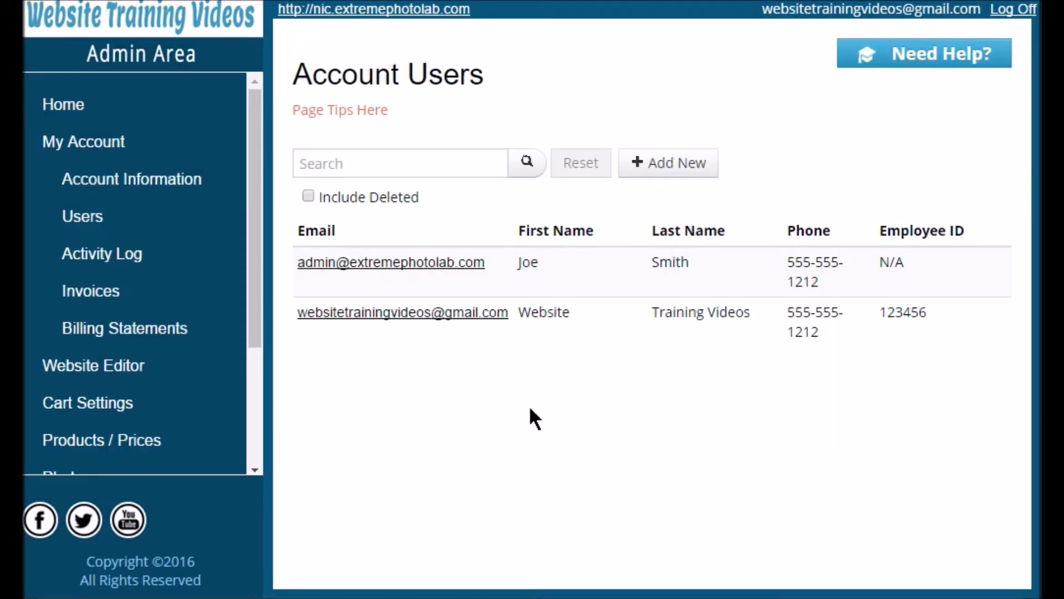
Step: Open the second listed account user, review the user information and password fields, and save the user
{"action": "left_click", "coordinate": [382, 316]}
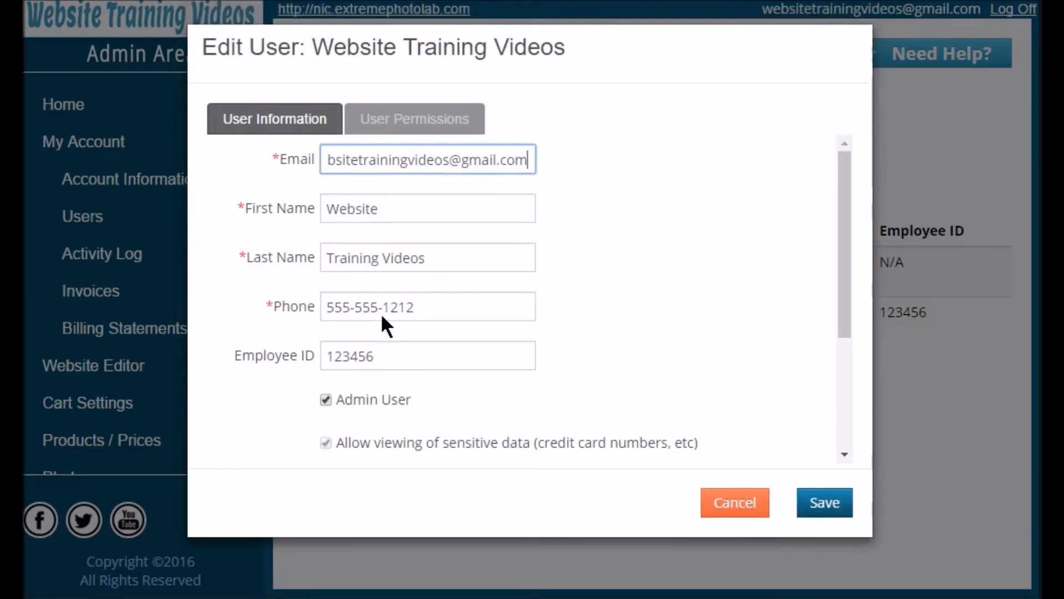
{"action": "scroll", "coordinate": [446, 315], "scroll_direction": "down", "scroll_amount": 4}
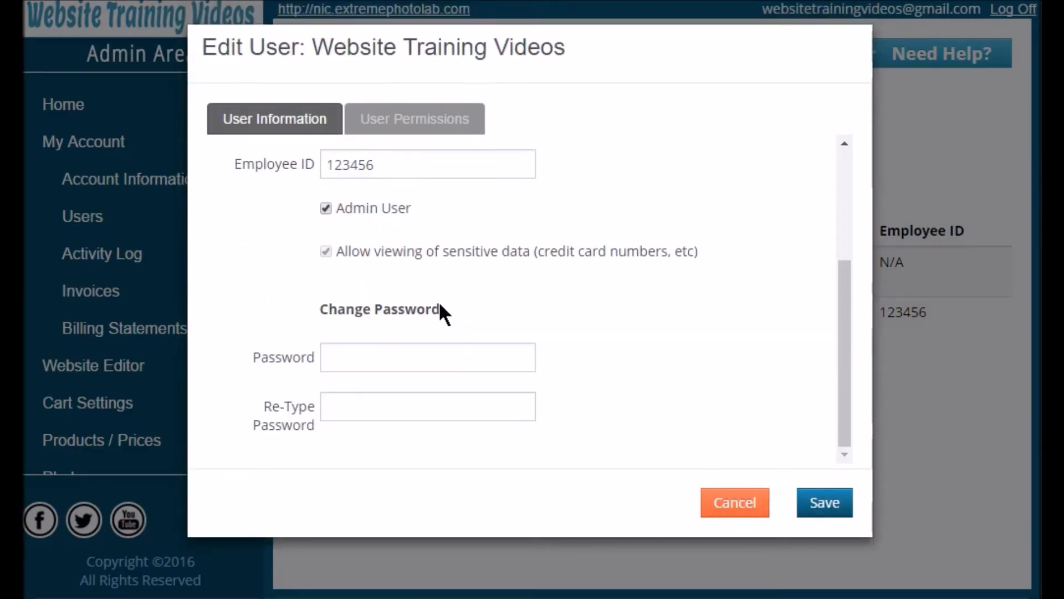
{"action": "scroll", "coordinate": [441, 309], "scroll_direction": "up", "scroll_amount": 4}
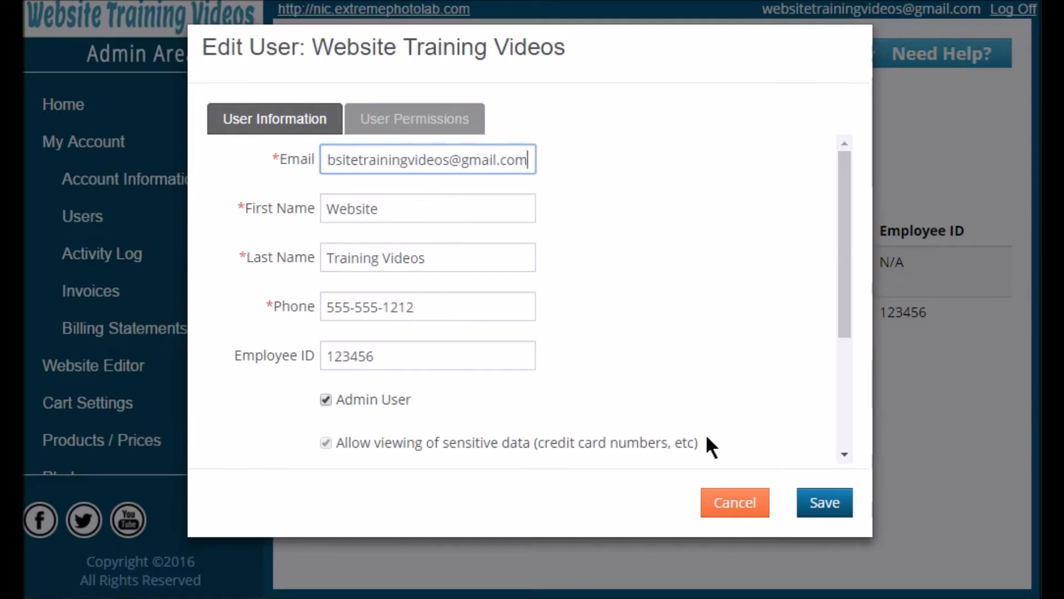
{"action": "left_click", "coordinate": [811, 513]}
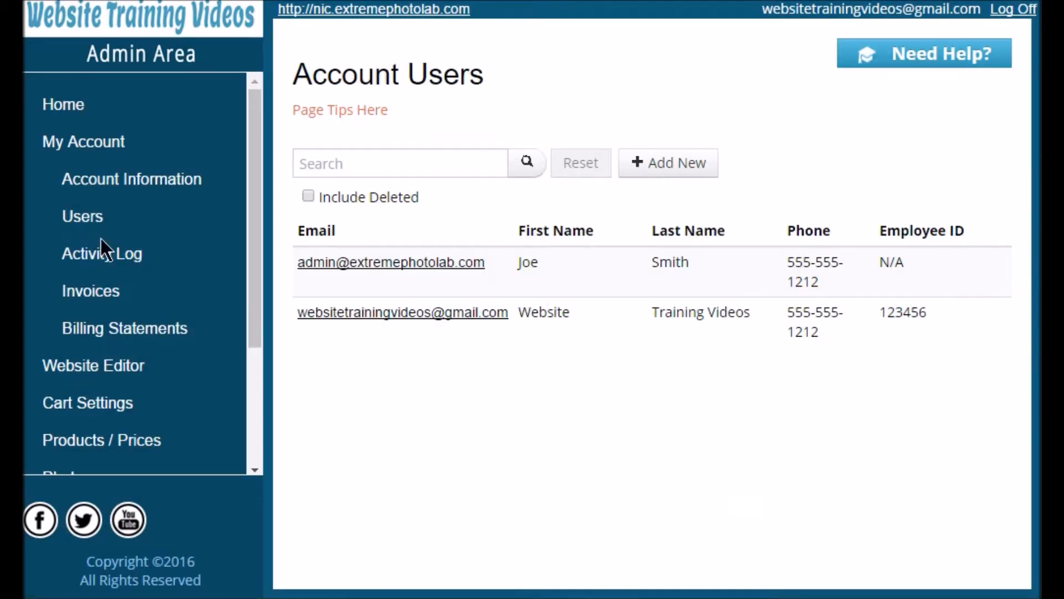
Step: View the account's activity log, latest invoices and billing statements
{"action": "left_click", "coordinate": [102, 255]}
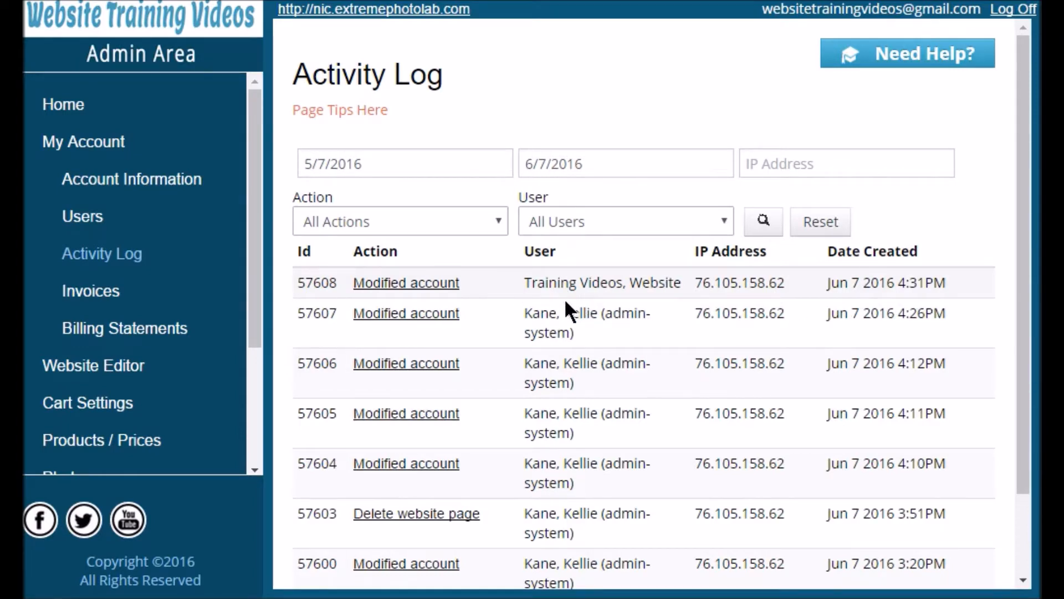
{"action": "left_click", "coordinate": [97, 299]}
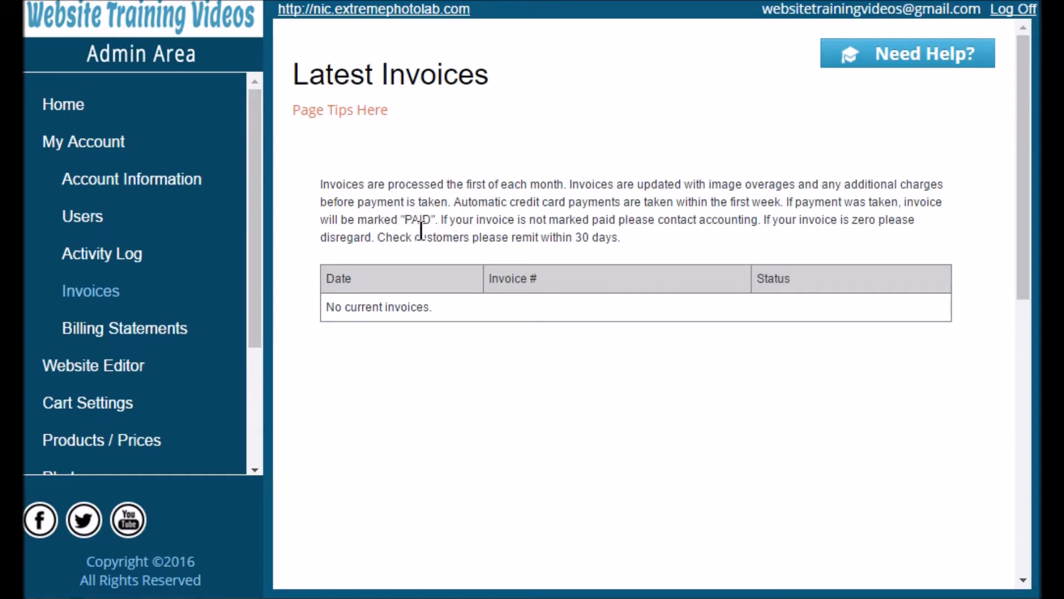
{"action": "left_click", "coordinate": [153, 349]}
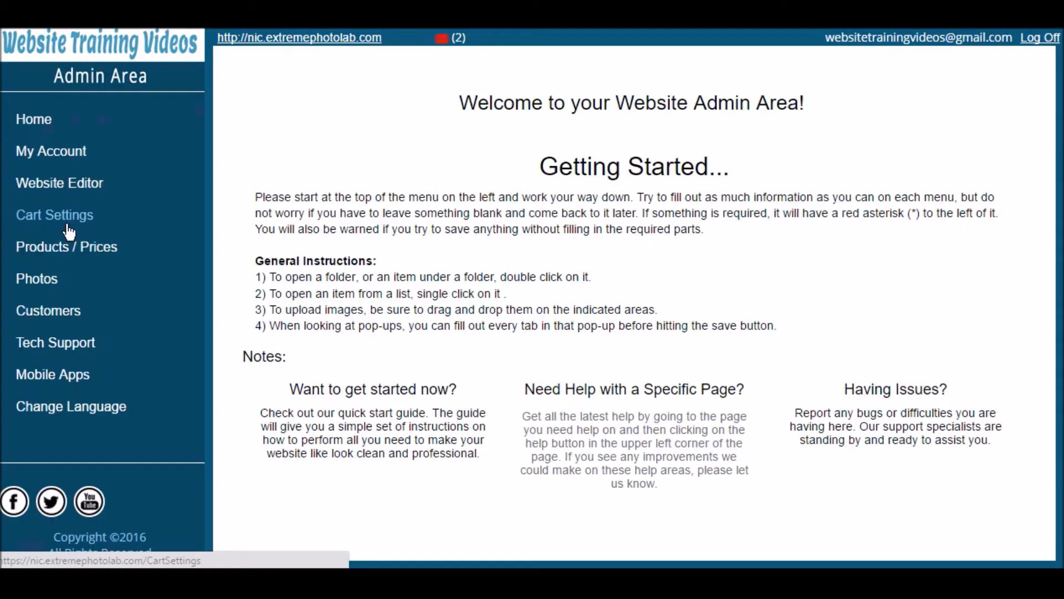
Step: Open the cart display settings for editing and look through the display options
{"action": "left_click", "coordinate": [68, 225]}
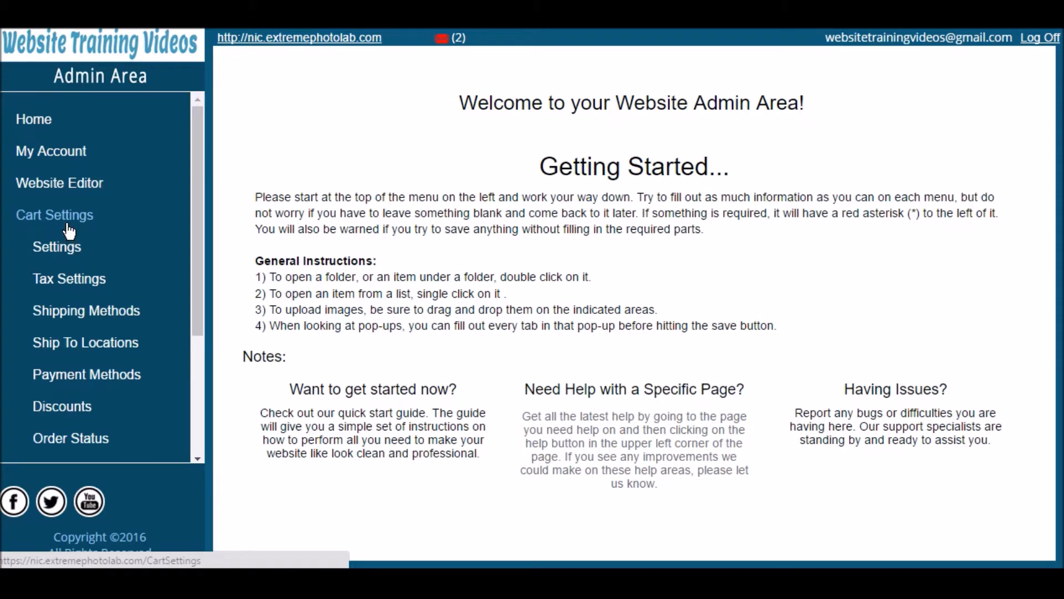
{"action": "left_click", "coordinate": [76, 259]}
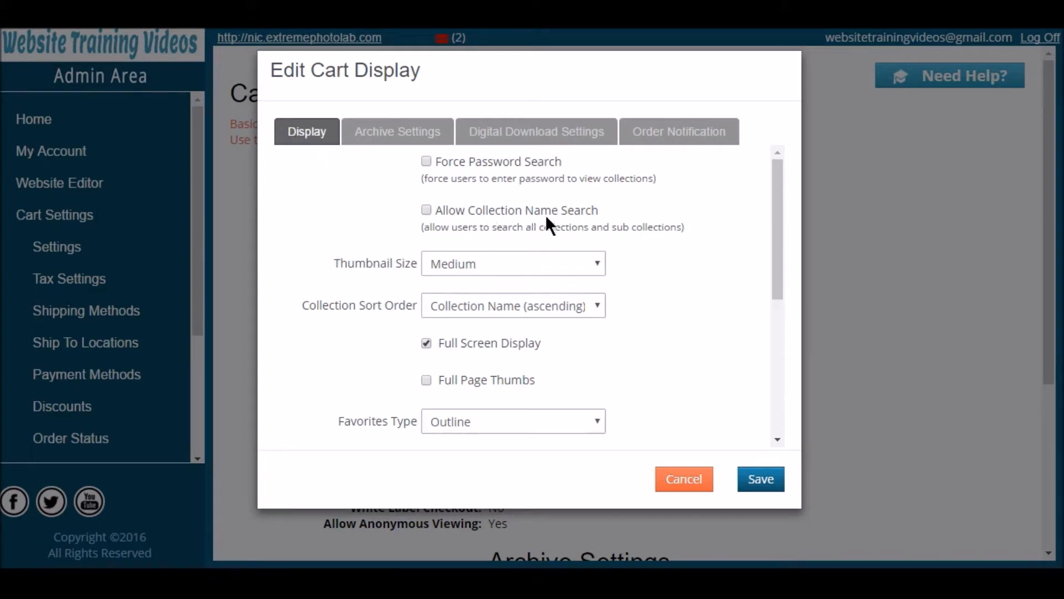
{"action": "scroll", "coordinate": [546, 216], "scroll_direction": "down", "scroll_amount": 5}
{"action": "scroll", "coordinate": [593, 305], "scroll_direction": "up", "scroll_amount": 5}
Step: Examine the available thumbnail sizes and collection sort orders, keeping Medium and Collection Name (ascending)
{"action": "left_click", "coordinate": [585, 266]}
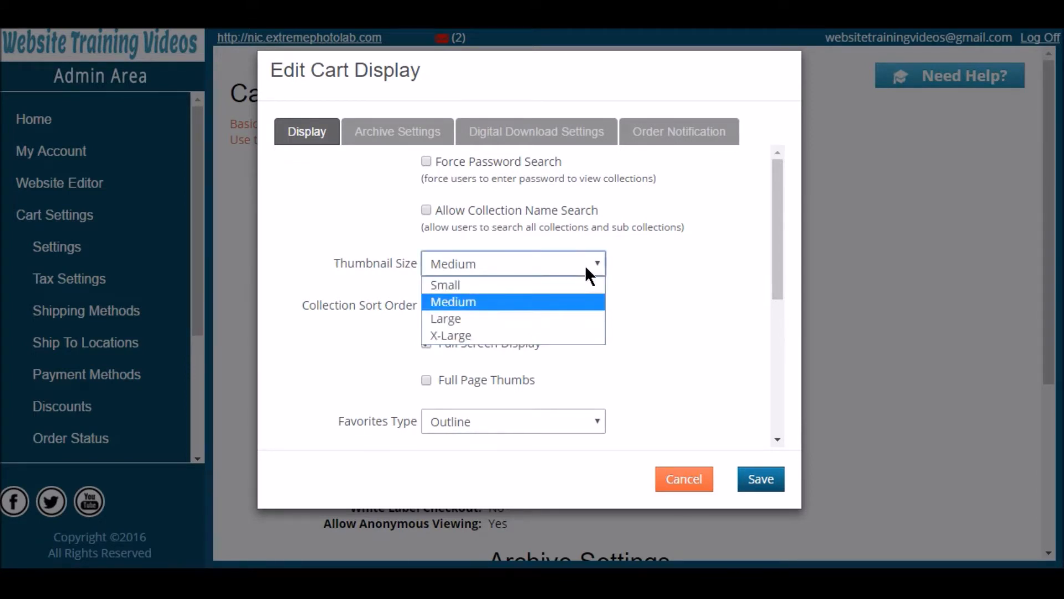
{"action": "left_click", "coordinate": [576, 304]}
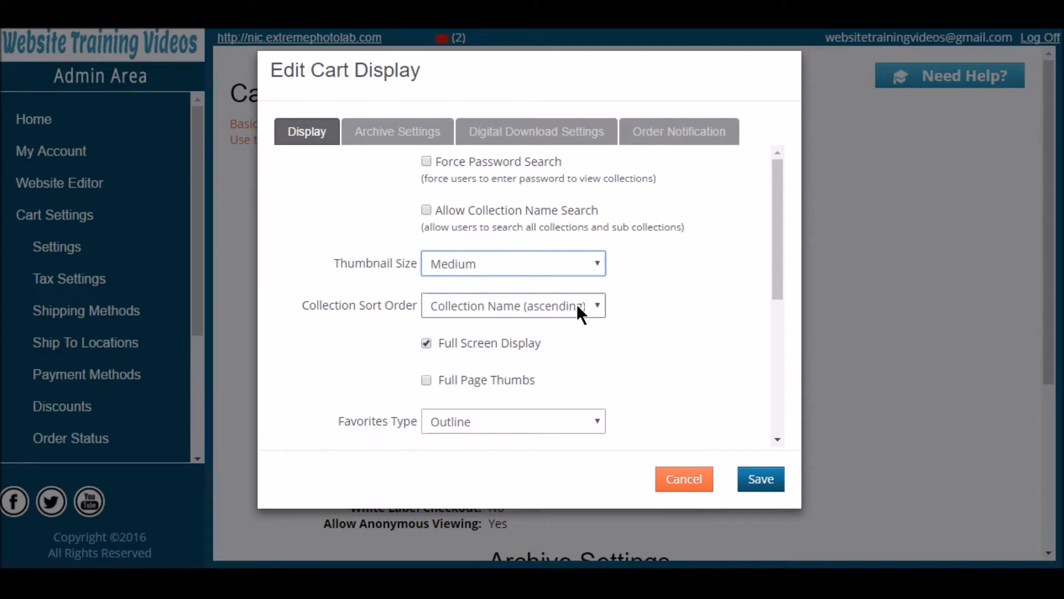
{"action": "left_click", "coordinate": [577, 311]}
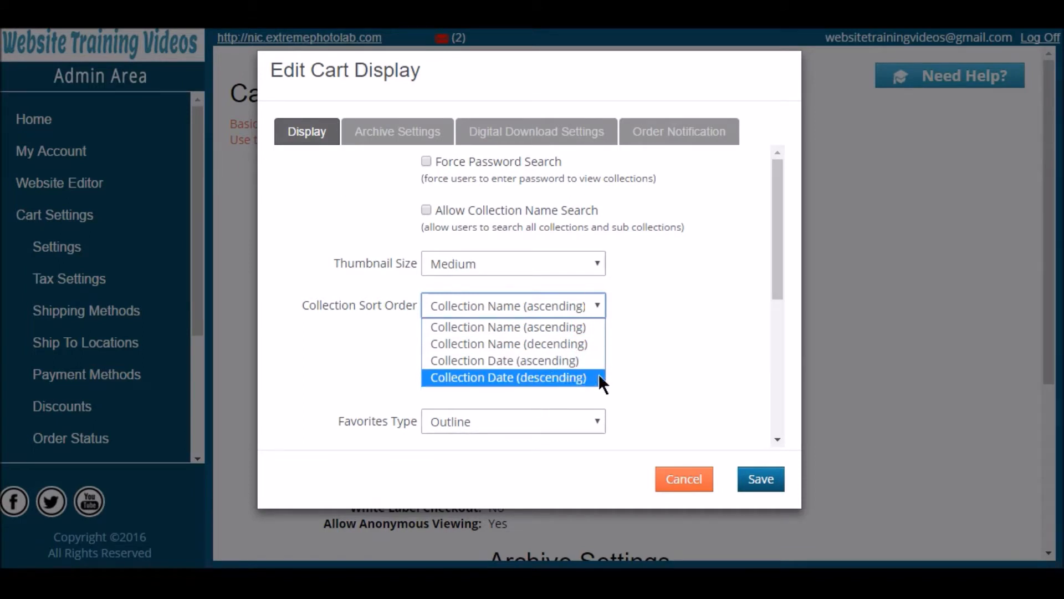
{"action": "left_click", "coordinate": [618, 356]}
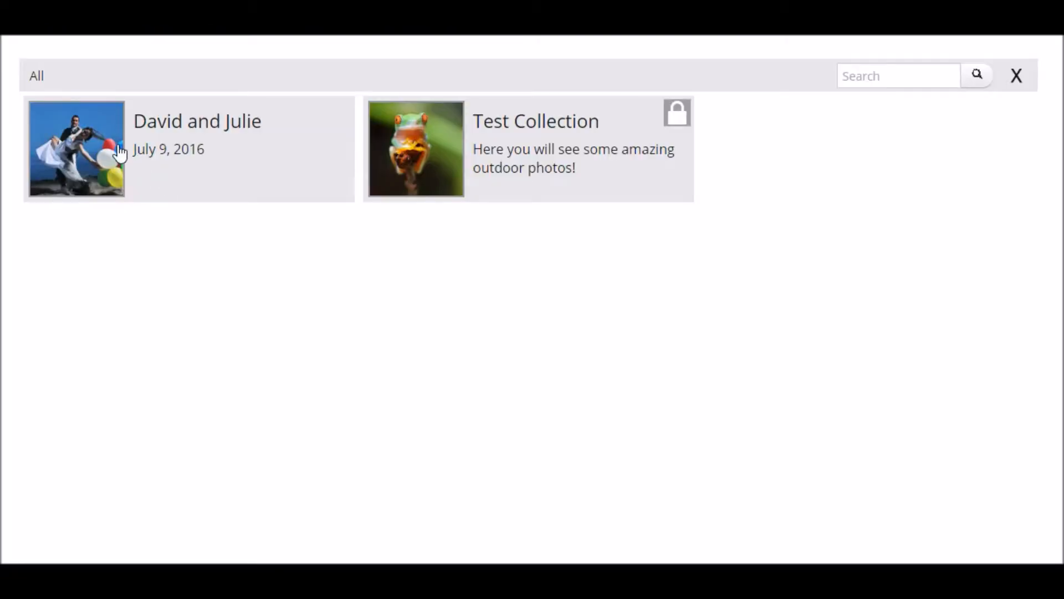
Step: Preview the dresses photo 034.jpg in the wedding collection and toggle the thumbnail pane beside it
{"action": "left_click", "coordinate": [119, 153]}
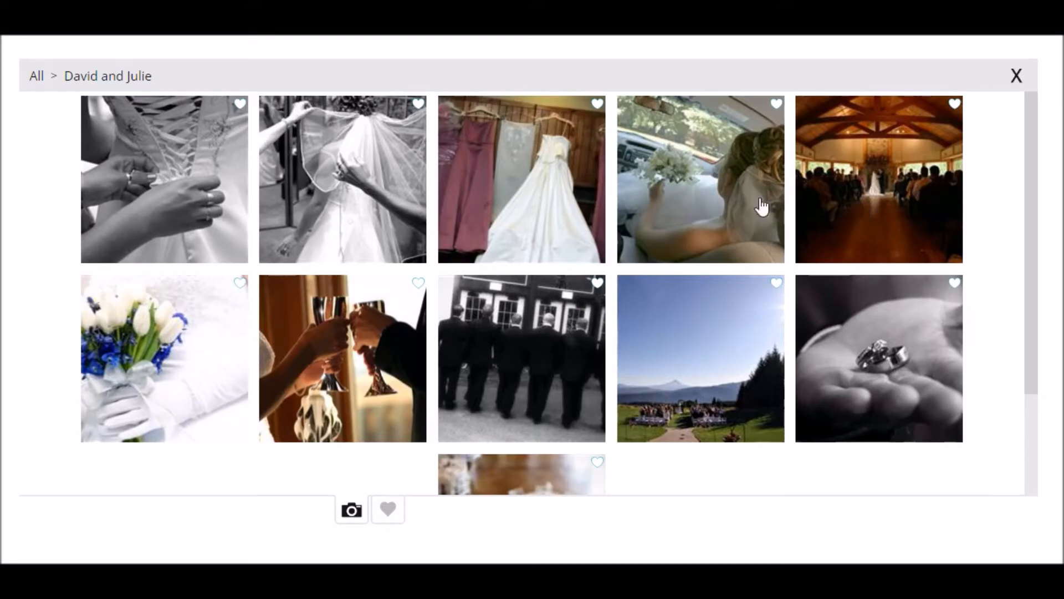
{"action": "left_click", "coordinate": [530, 216]}
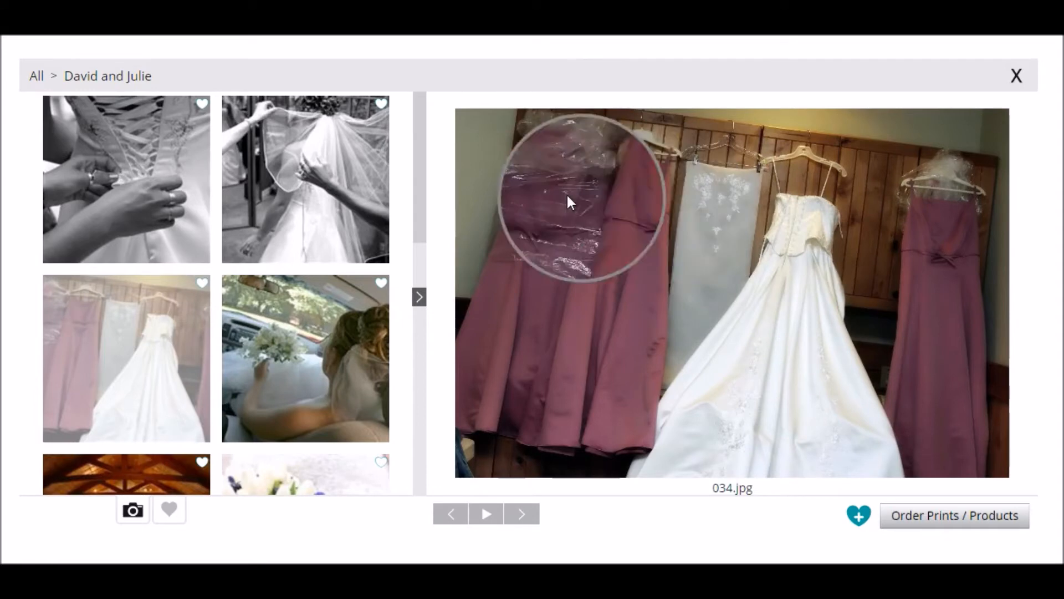
{"action": "left_click", "coordinate": [419, 299]}
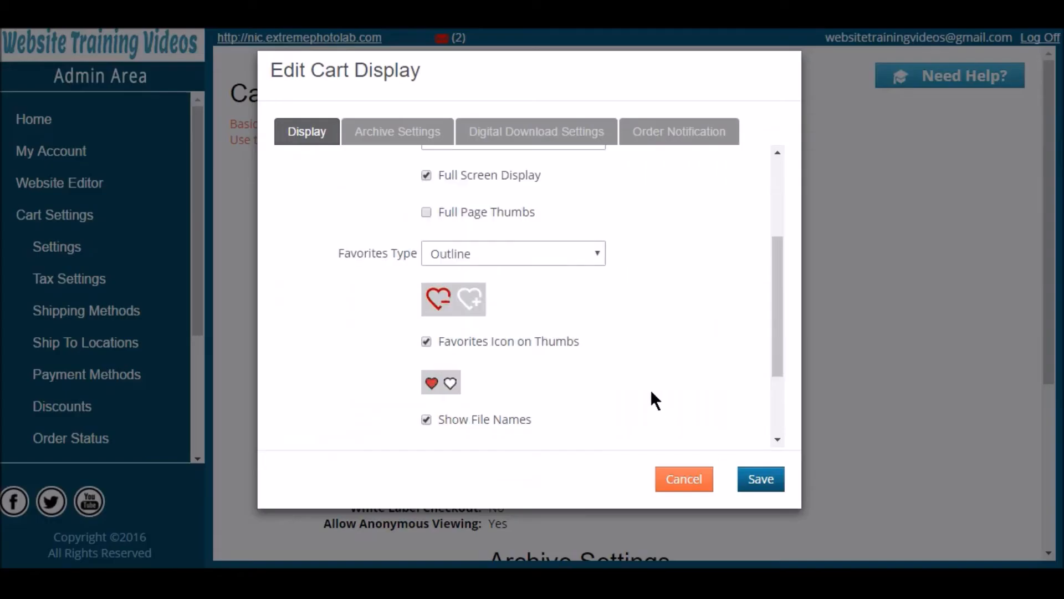
Step: Set the favorites type to Hearts - Teal in the cart display options
{"action": "scroll", "coordinate": [650, 389], "scroll_direction": "down", "scroll_amount": 2}
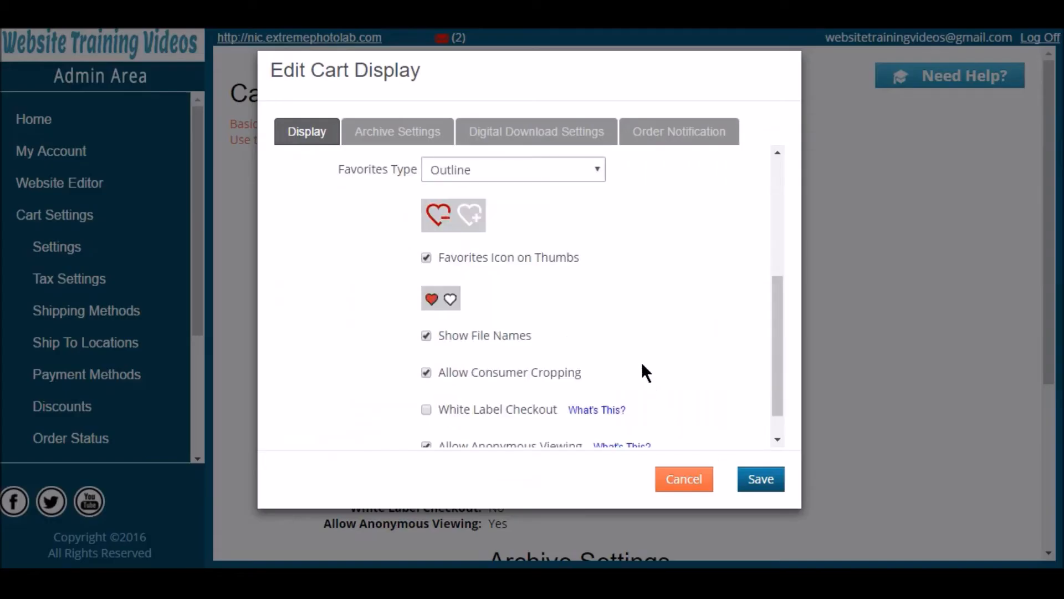
{"action": "left_click", "coordinate": [598, 172]}
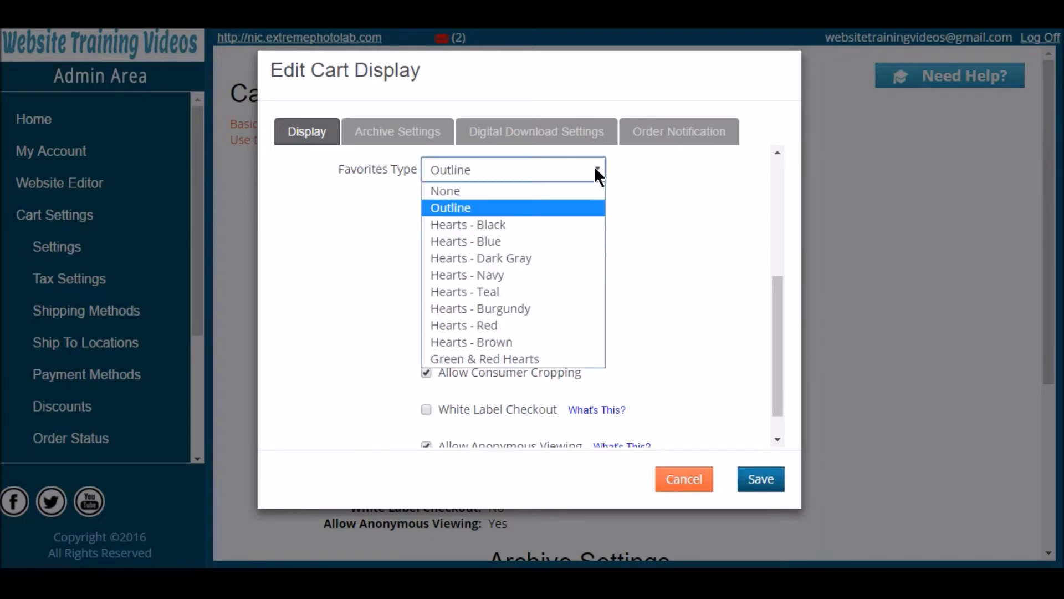
{"action": "left_click", "coordinate": [543, 288]}
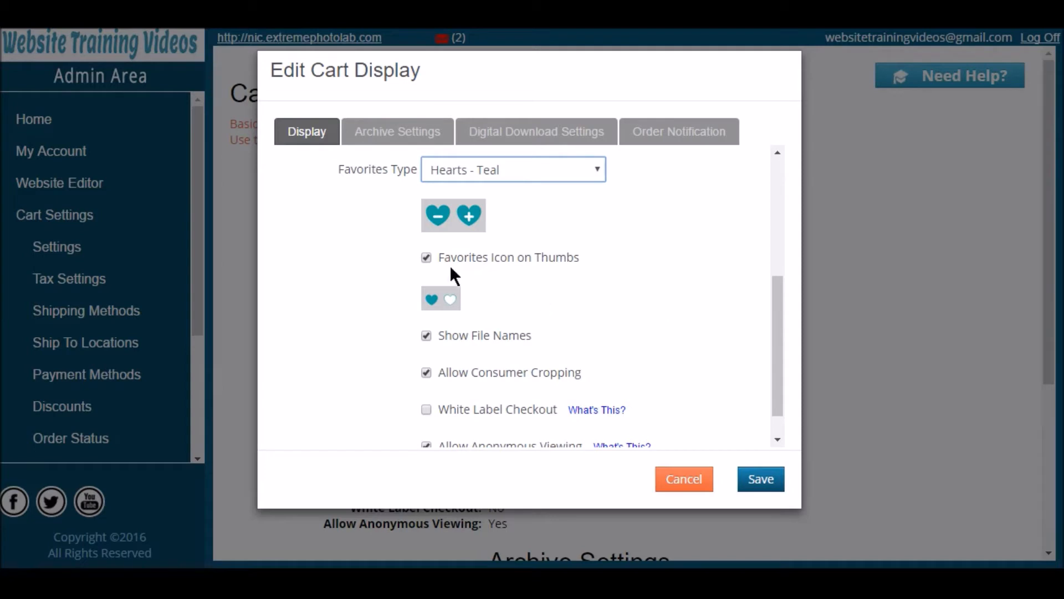
Step: Enter the archive access text "This event is now archived. There is a $5 fee for reactivating. When your order is placed you will receive a $5 credit."
{"action": "left_click", "coordinate": [395, 133]}
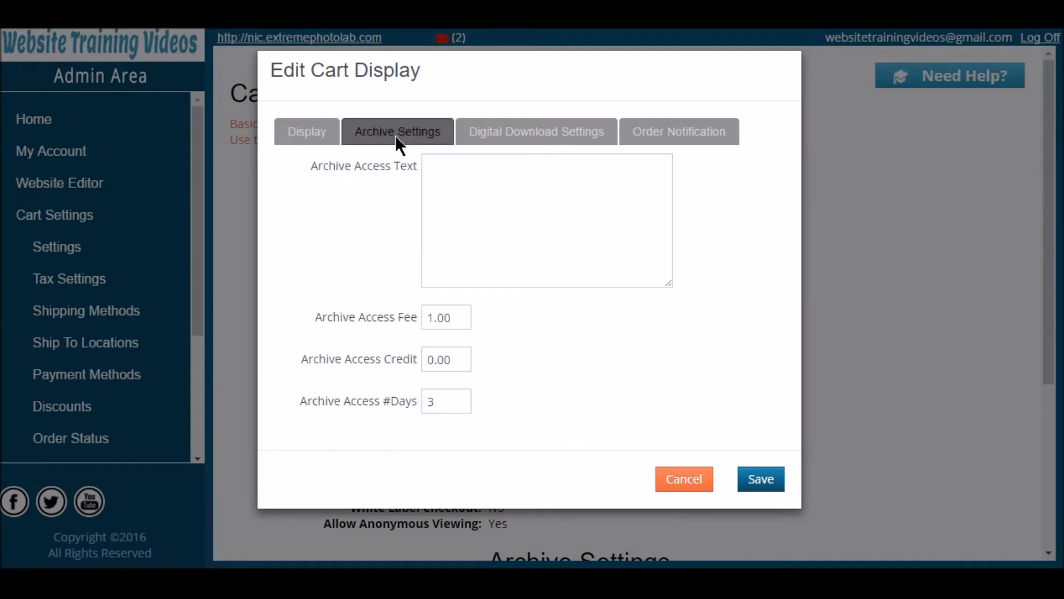
{"action": "left_click", "coordinate": [464, 191]}
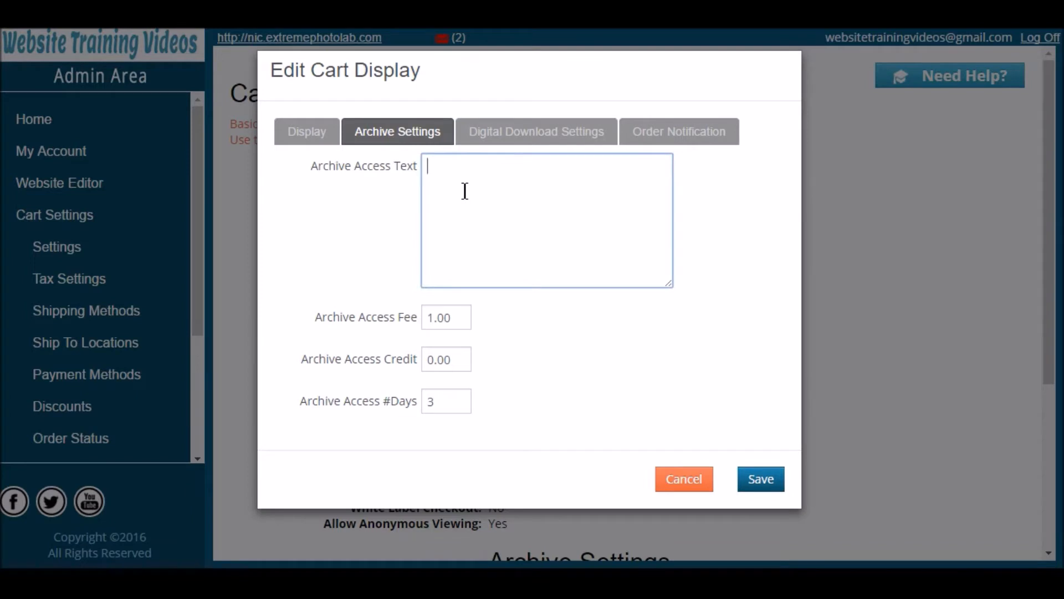
{"action": "type", "text": "This event is now archived. "}
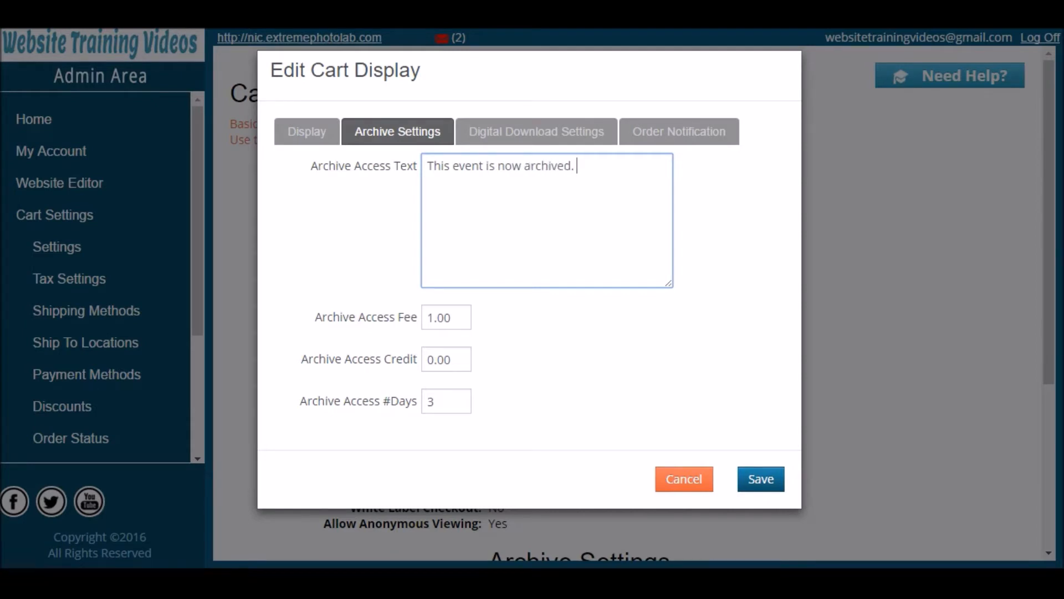
{"action": "type", "text": "There is a $5 fee"}
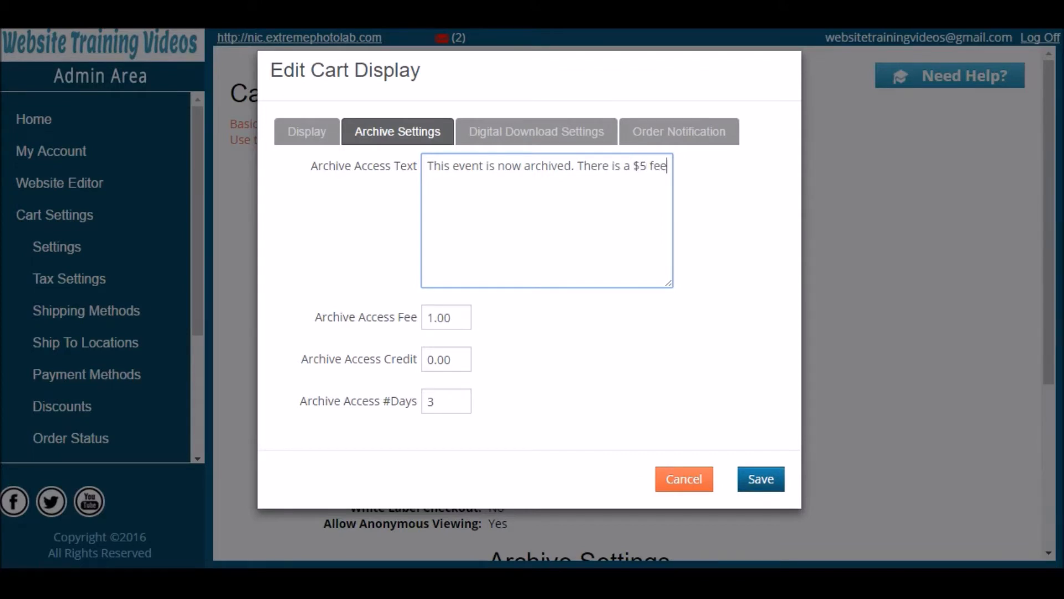
{"action": "type", "text": " for reactivating"}
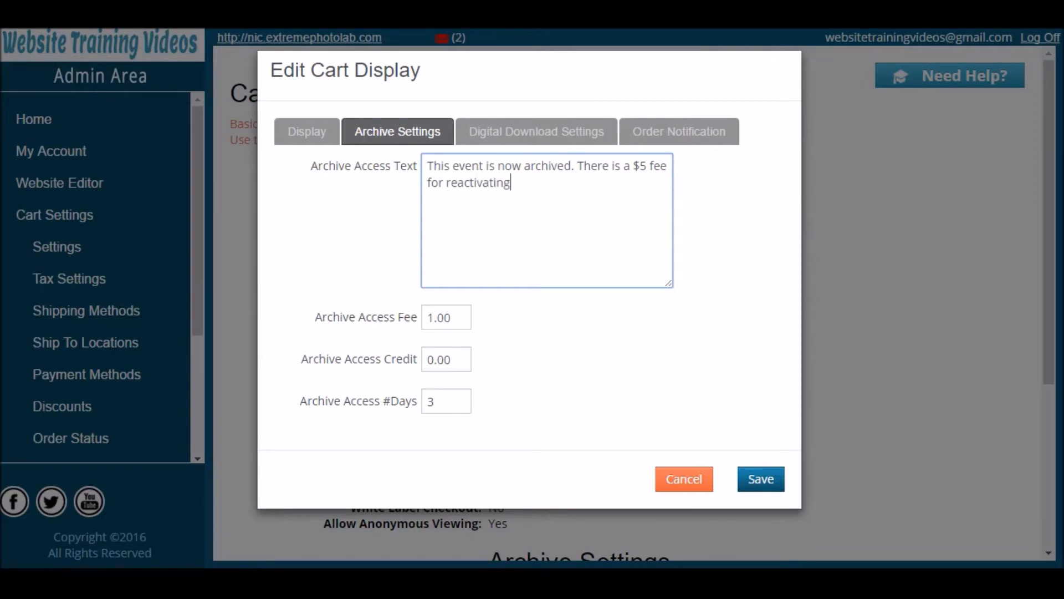
{"action": "type", "text": ". When your order is pla"}
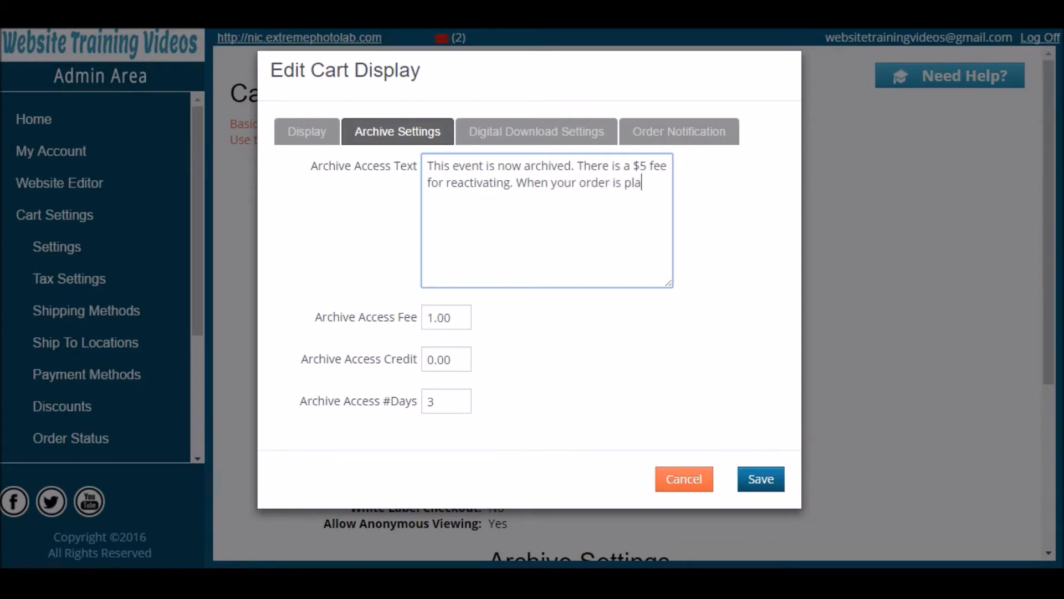
{"action": "type", "text": "ced you will receive "}
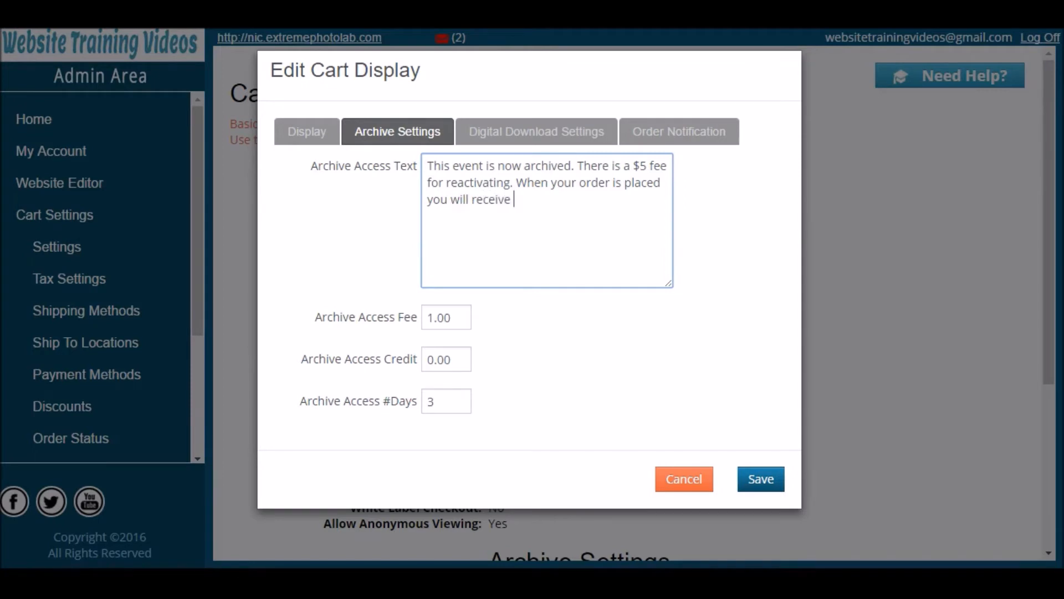
{"action": "type", "text": "a $5 credit."}
Step: Set the archive access fee and credit to 5.00 each and the archive access period to 5 days
{"action": "left_click_drag", "start_coordinate": [427, 322], "coordinate": [412, 370]}
{"action": "type", "text": "5"}
{"action": "type", "text": "5"}
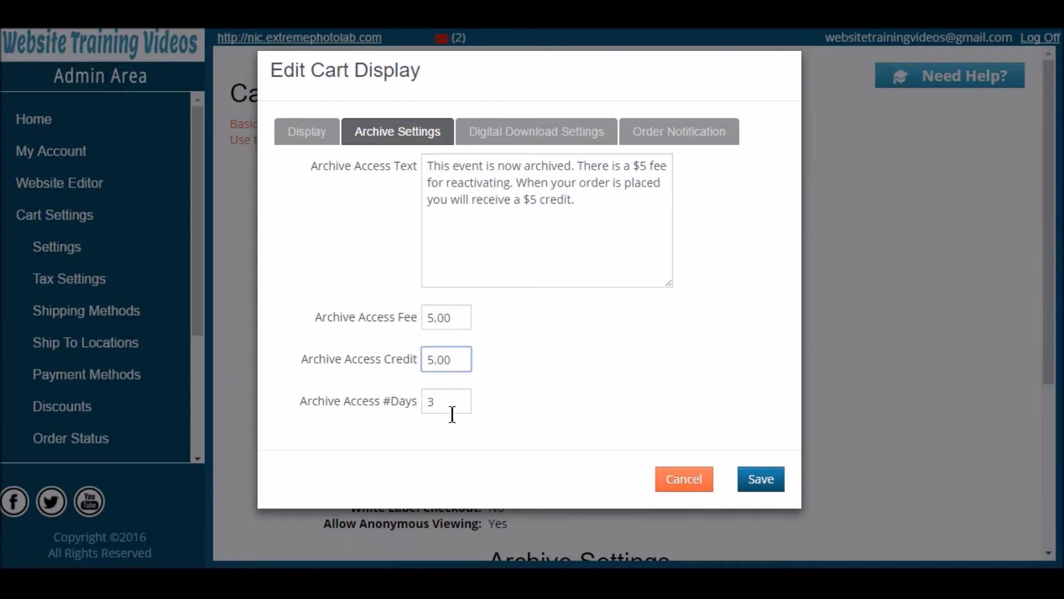
{"action": "left_click_drag", "start_coordinate": [451, 413], "coordinate": [436, 415]}
{"action": "type", "text": "5"}
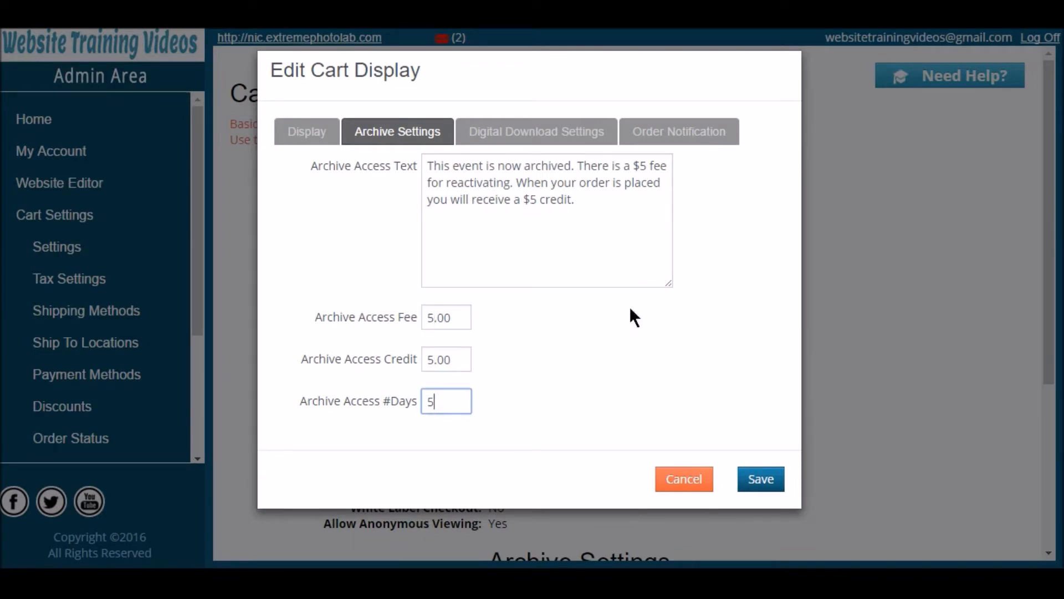
Step: Append the sentence "Archive remains active for 5 days." to the archive access text
{"action": "left_click", "coordinate": [599, 209]}
{"action": "type", "text": "Archive remain"}
{"action": "type", "text": "s active for"}
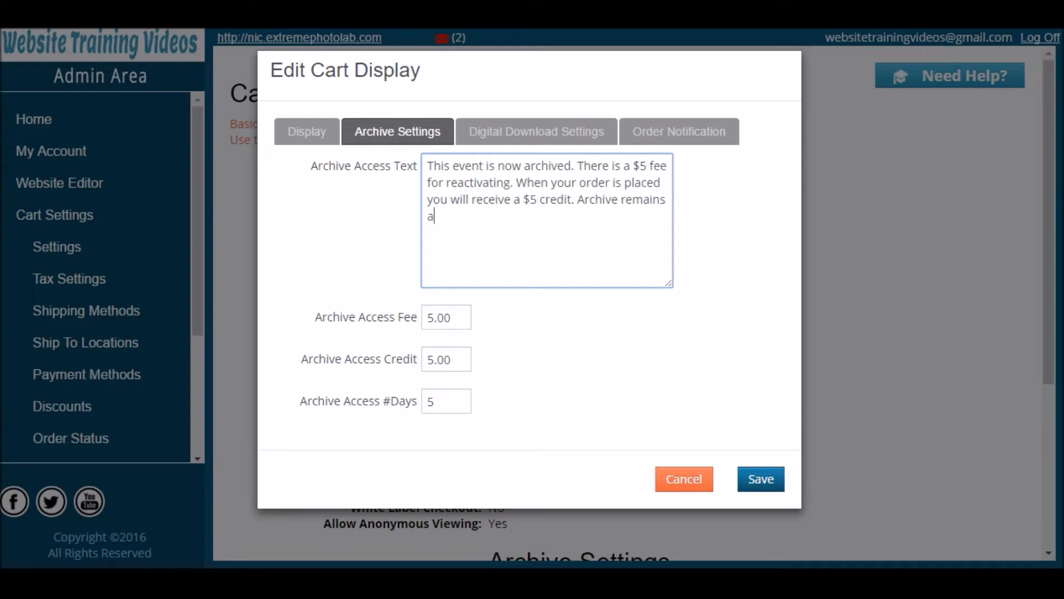
{"action": "type", "text": " 5 days."}
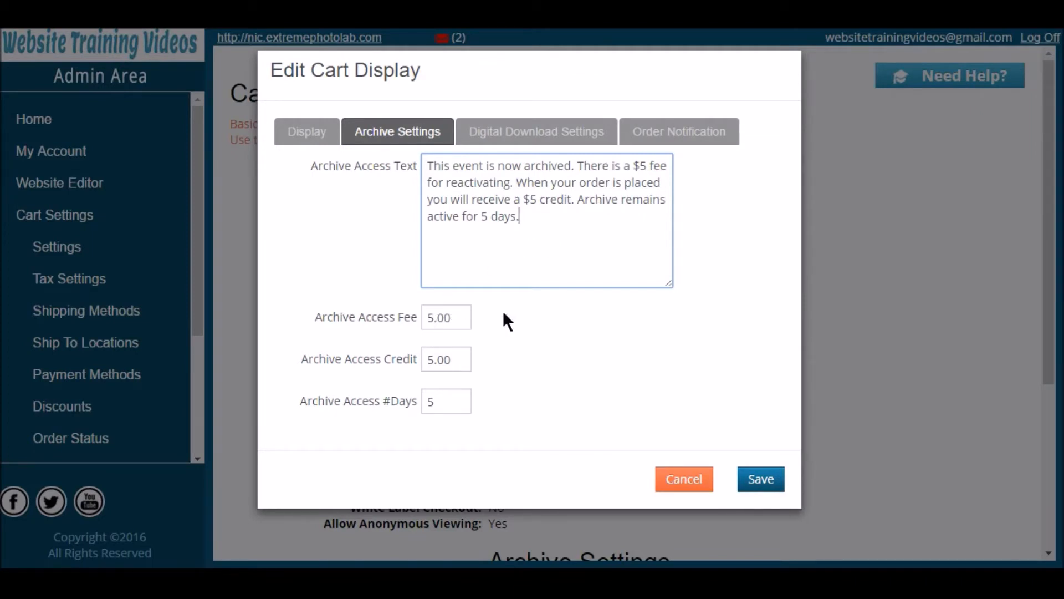
Step: Go through the digital download and order notification settings, then close the cart display editor without saving
{"action": "left_click", "coordinate": [538, 137]}
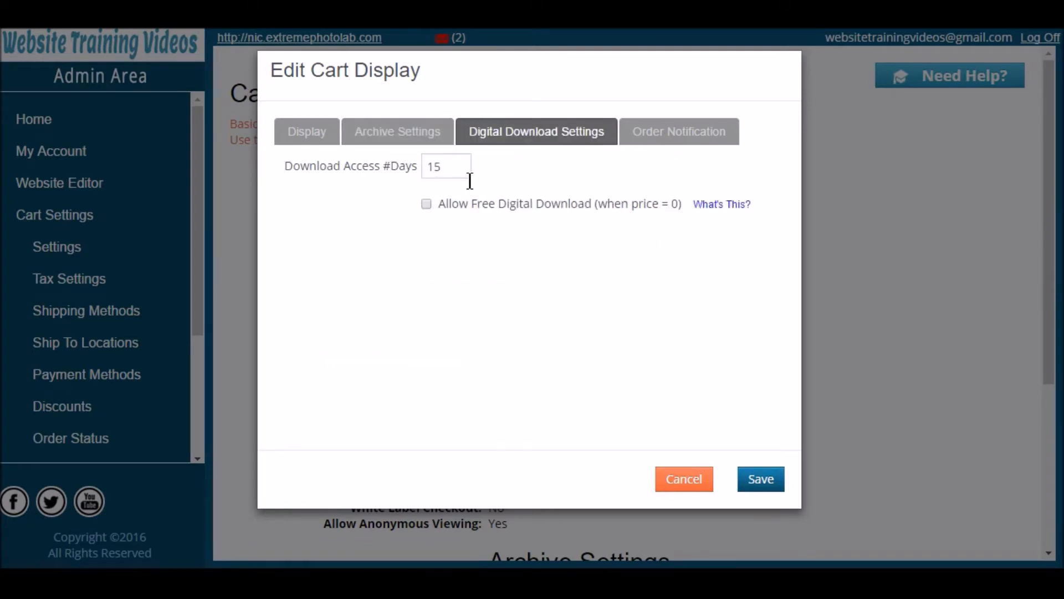
{"action": "left_click_drag", "start_coordinate": [463, 181], "coordinate": [423, 191]}
{"action": "left_click", "coordinate": [425, 204]}
{"action": "left_click", "coordinate": [673, 142]}
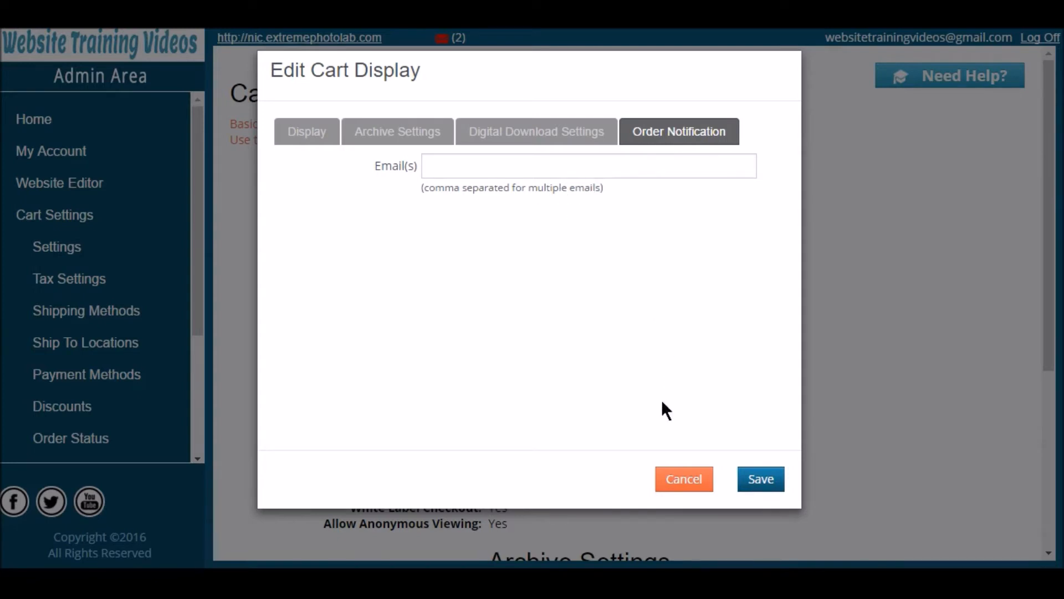
{"action": "left_click", "coordinate": [681, 487]}
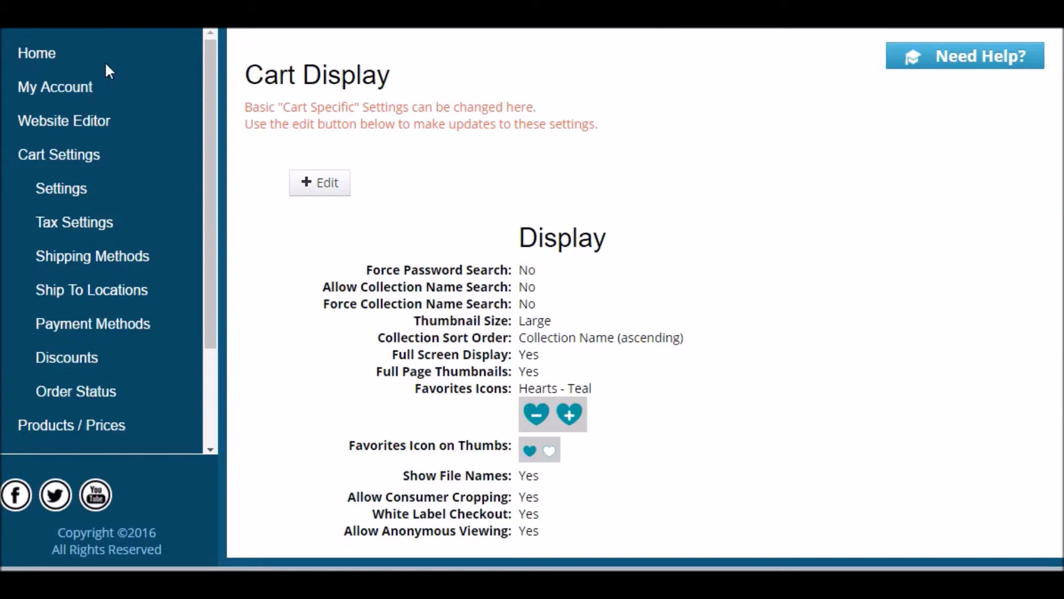
Step: Start a new United States tax profile and examine the fields for the Tax Table and Custom Tax types
{"action": "left_click", "coordinate": [102, 228]}
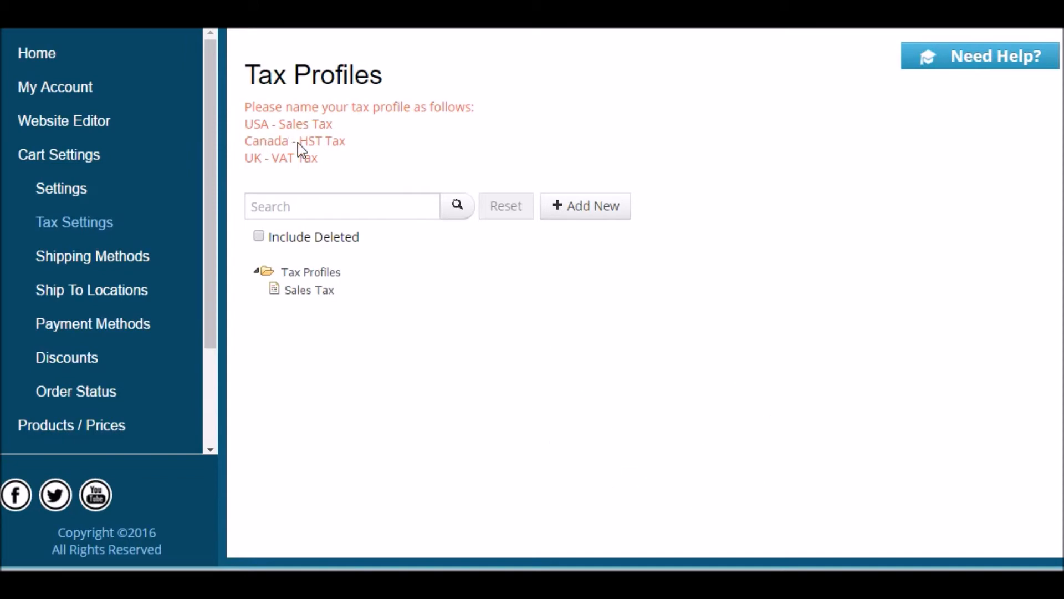
{"action": "left_click", "coordinate": [570, 216]}
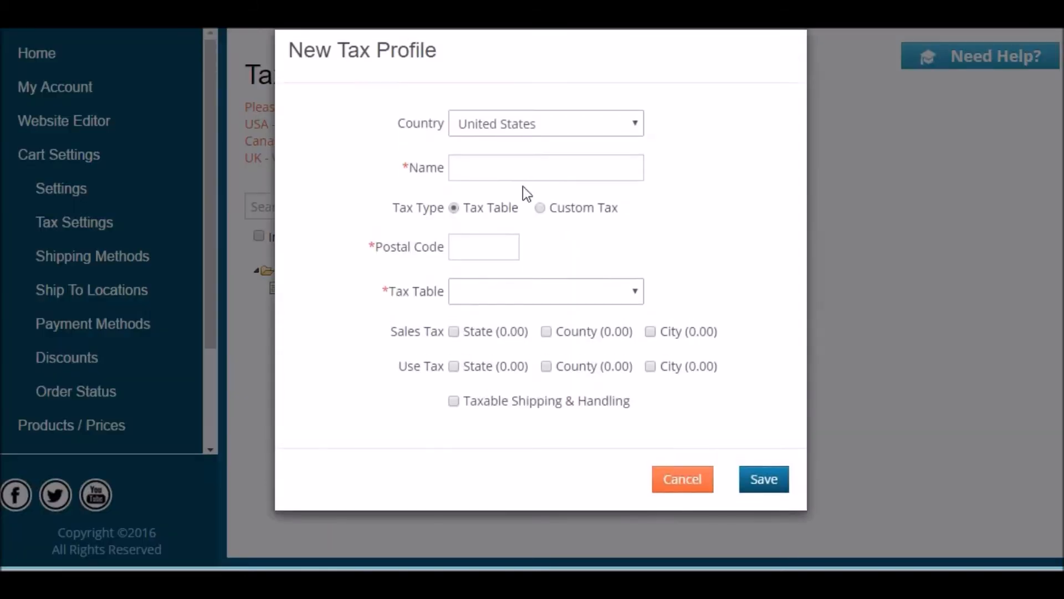
{"action": "left_click", "coordinate": [486, 173]}
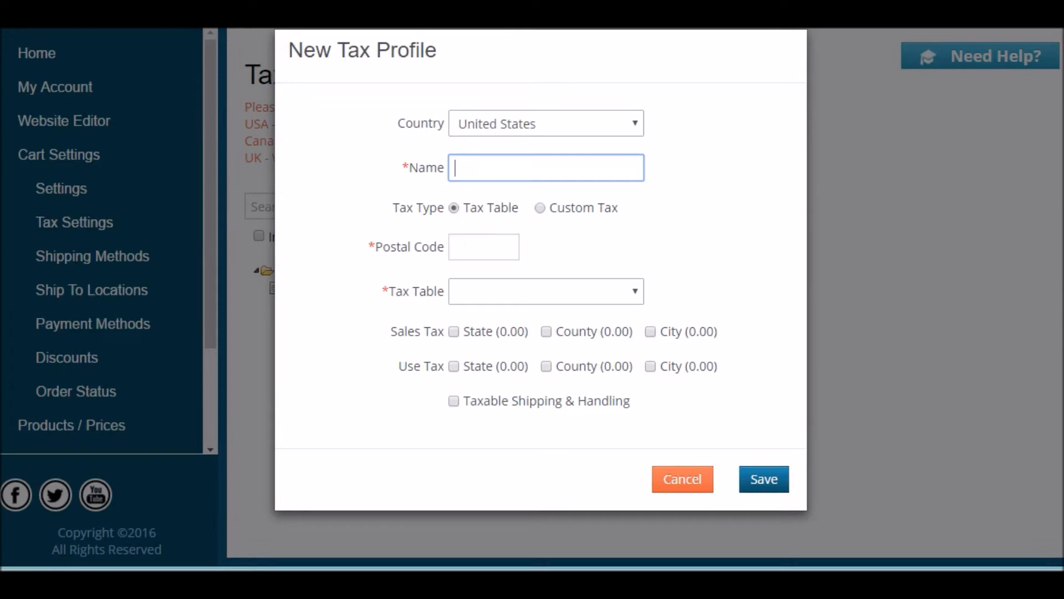
{"action": "left_click", "coordinate": [541, 208]}
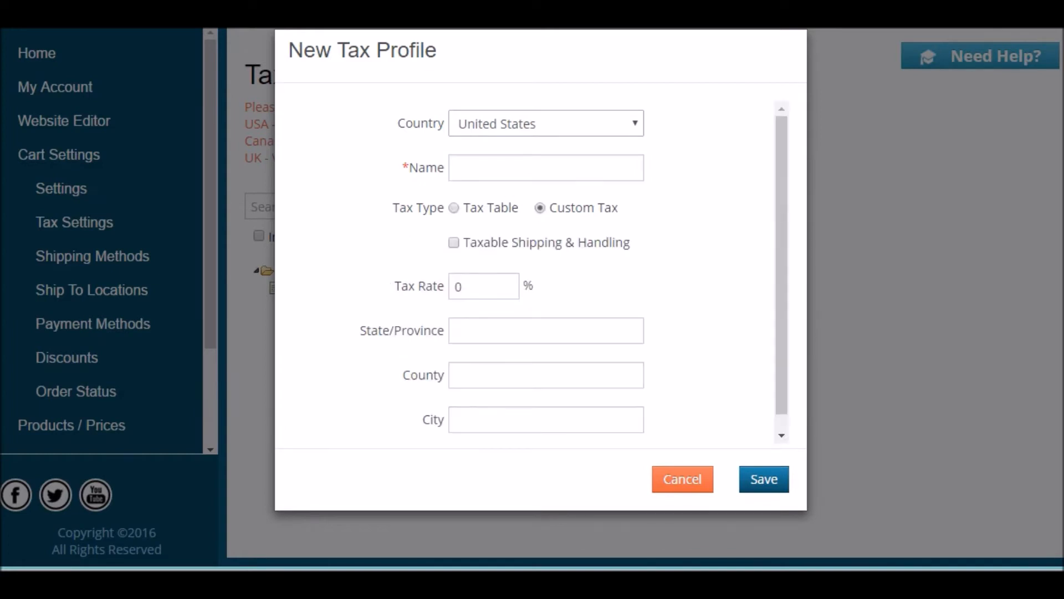
{"action": "left_click", "coordinate": [476, 176]}
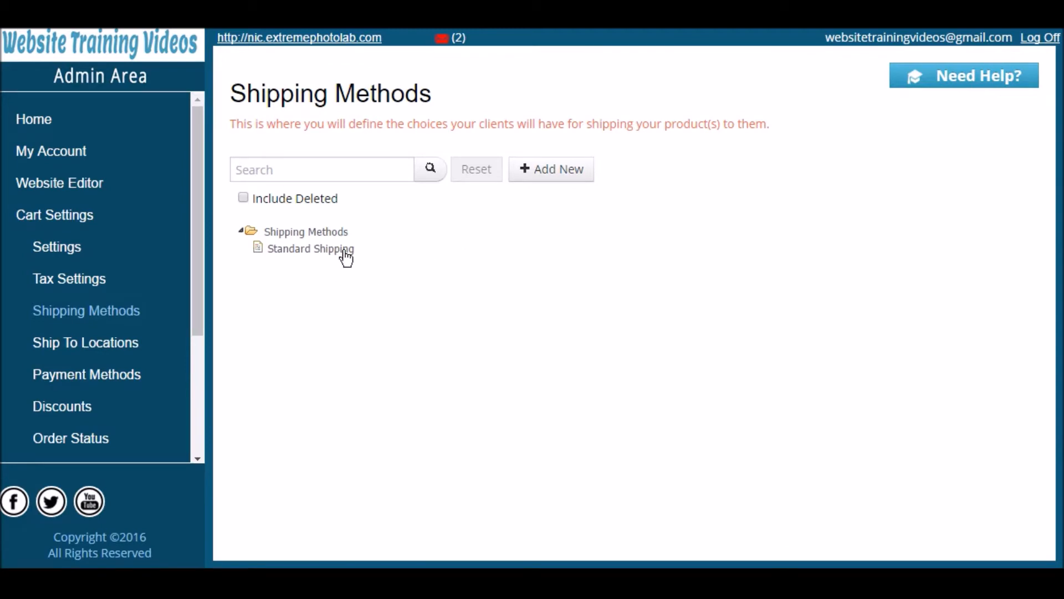
Step: Examine the sort order and order total rates of the Standard Shipping method, then close it without saving
{"action": "double_click", "coordinate": [306, 251]}
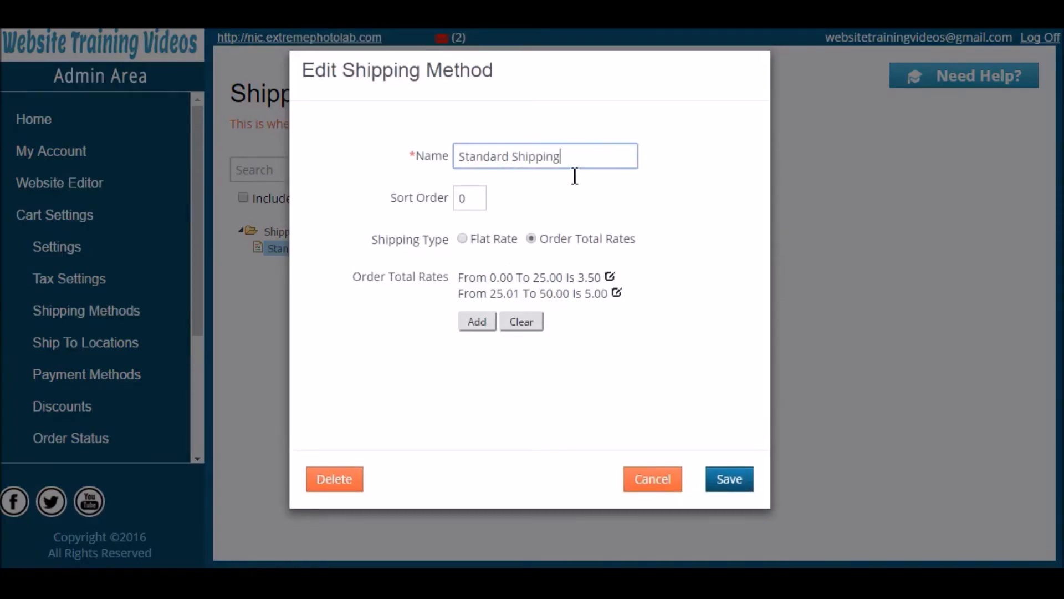
{"action": "double_click", "coordinate": [467, 207]}
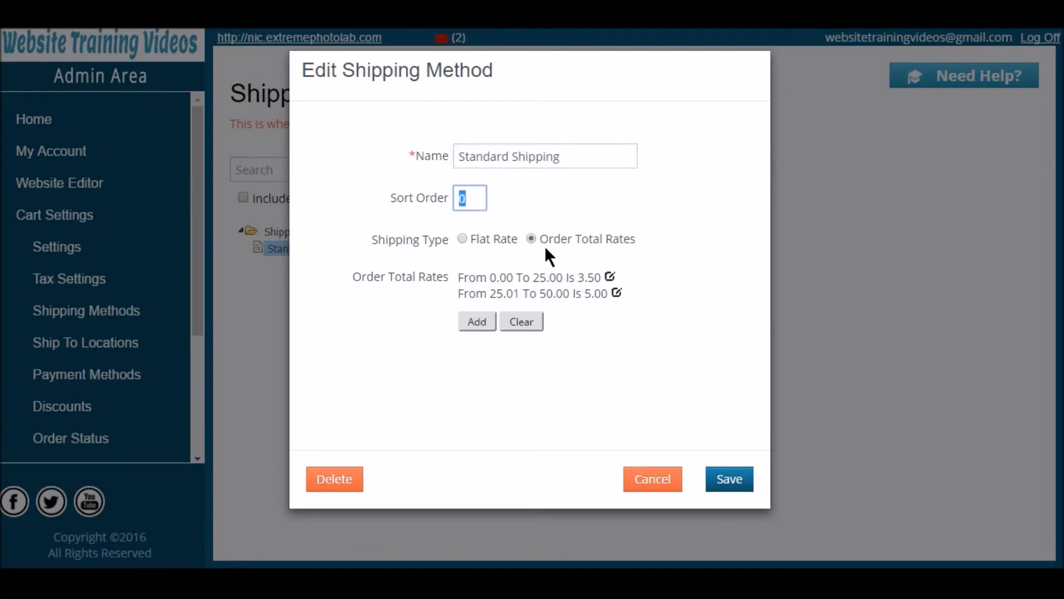
{"action": "left_click", "coordinate": [659, 497]}
Step: Add and save a shipping method named Test with sort order 2 and a flat rate of 5.00
{"action": "left_click", "coordinate": [550, 182]}
{"action": "type", "text": "Test"}
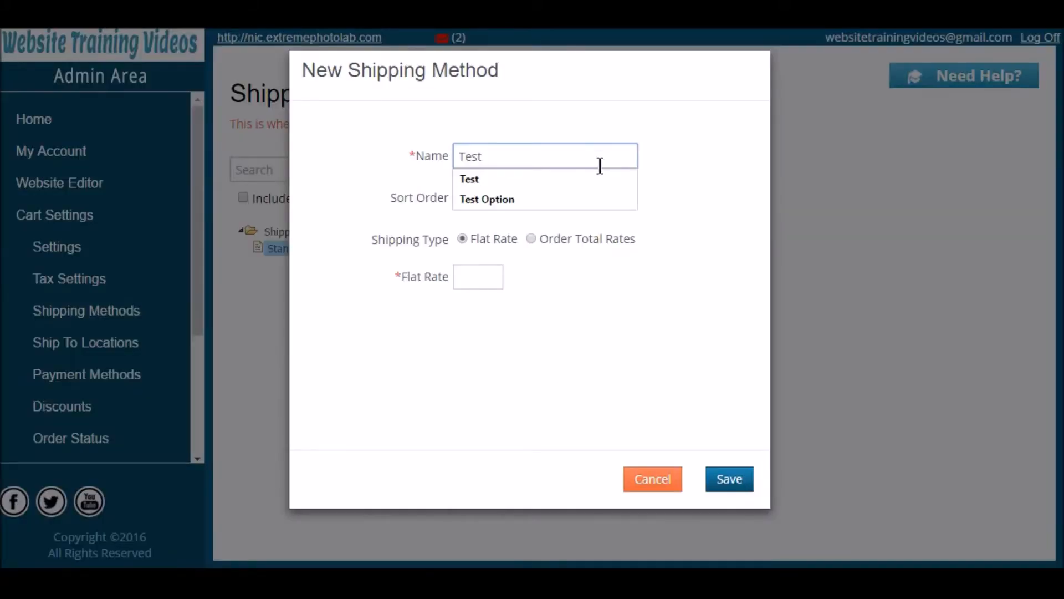
{"action": "left_click", "coordinate": [546, 181]}
{"action": "double_click", "coordinate": [474, 201]}
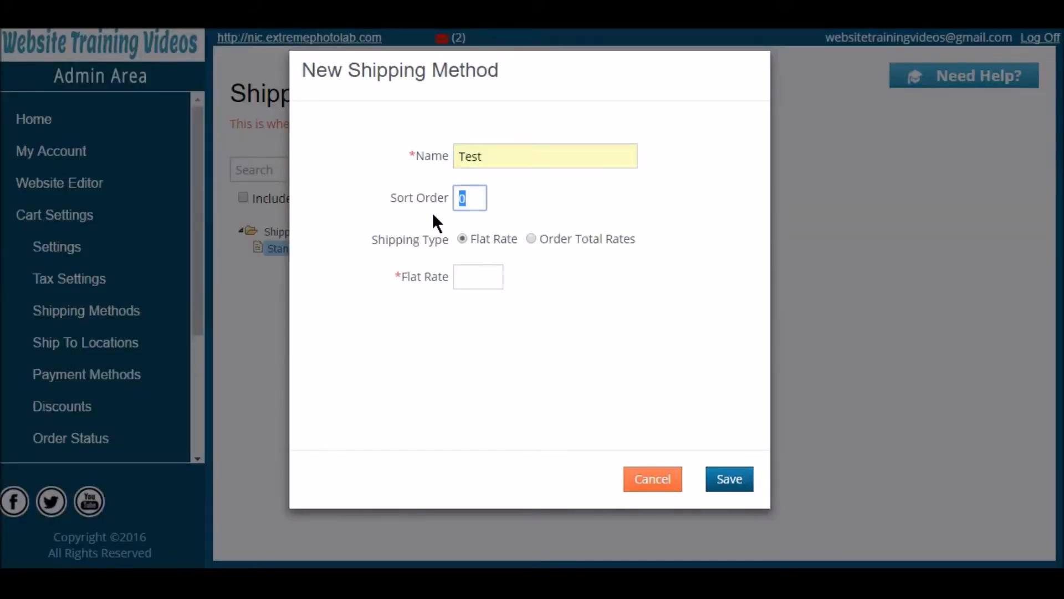
{"action": "type", "text": "2"}
{"action": "left_click", "coordinate": [469, 220]}
{"action": "left_click", "coordinate": [490, 291]}
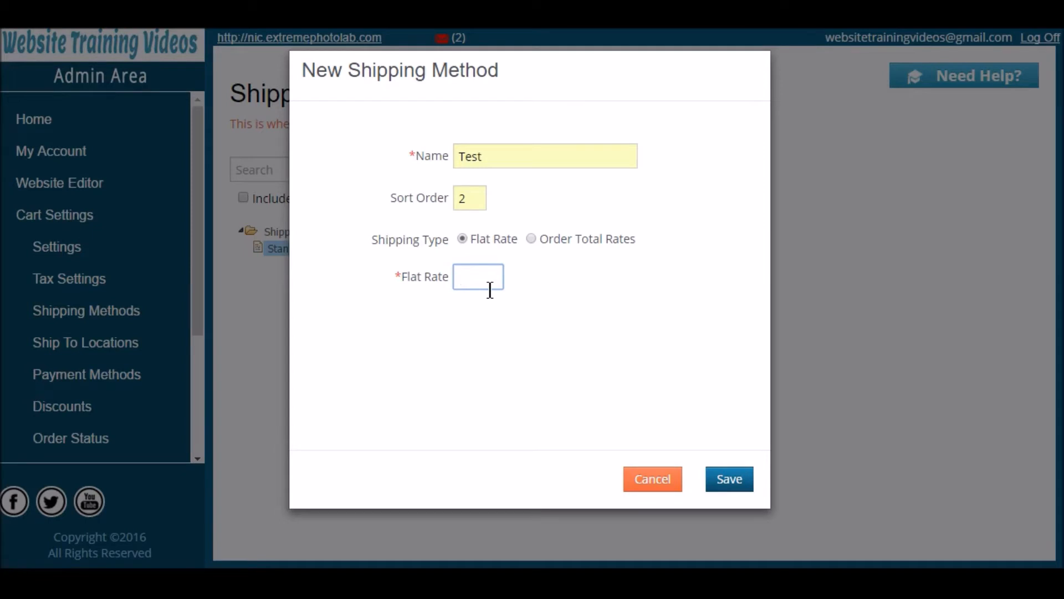
{"action": "type", "text": "5.00"}
{"action": "left_click", "coordinate": [733, 483]}
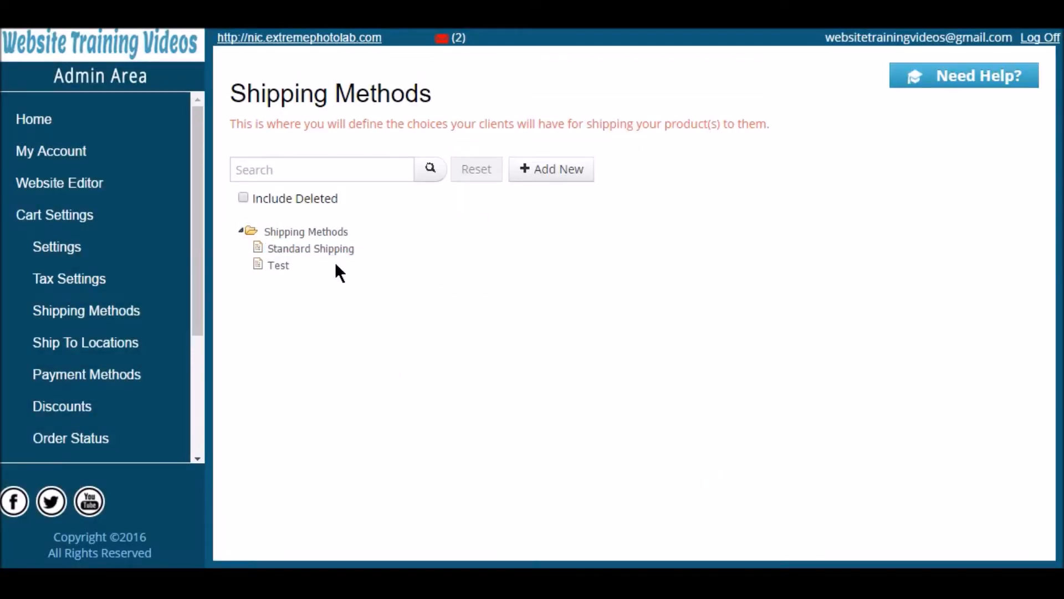
Step: Start another shipping method named xx with sort order 3 and the Order Total Rates shipping type
{"action": "left_click", "coordinate": [542, 176]}
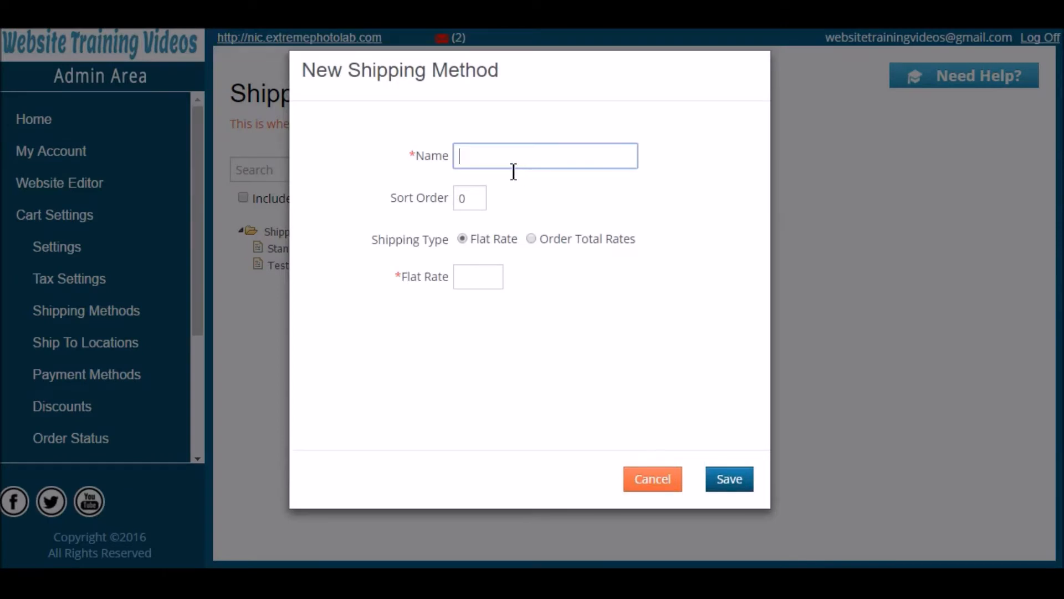
{"action": "type", "text": "xx"}
{"action": "left_click", "coordinate": [487, 175]}
{"action": "key", "text": "Tab"}
{"action": "type", "text": "3"}
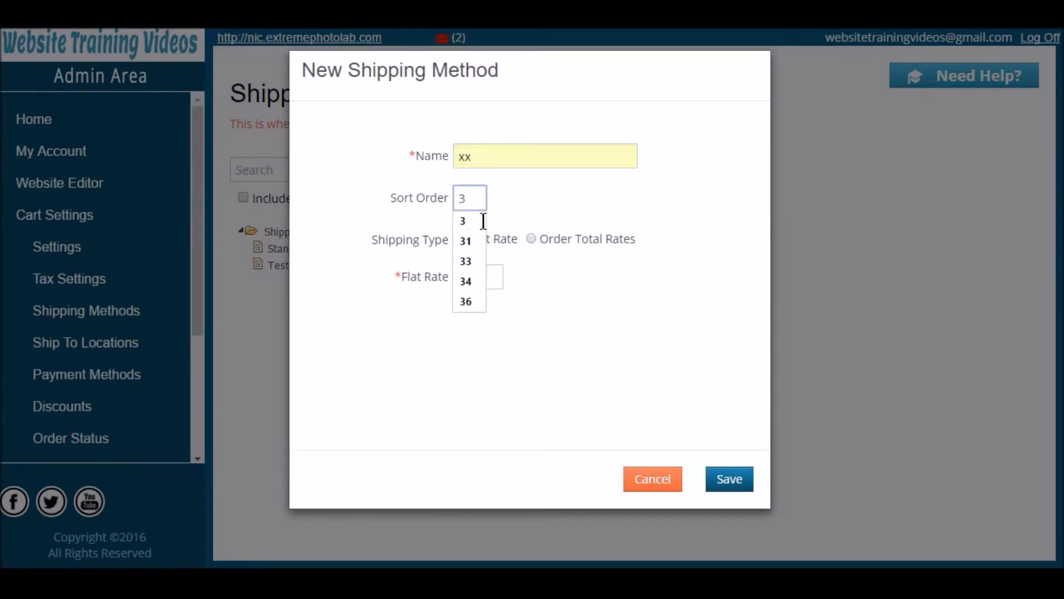
{"action": "left_click", "coordinate": [558, 211]}
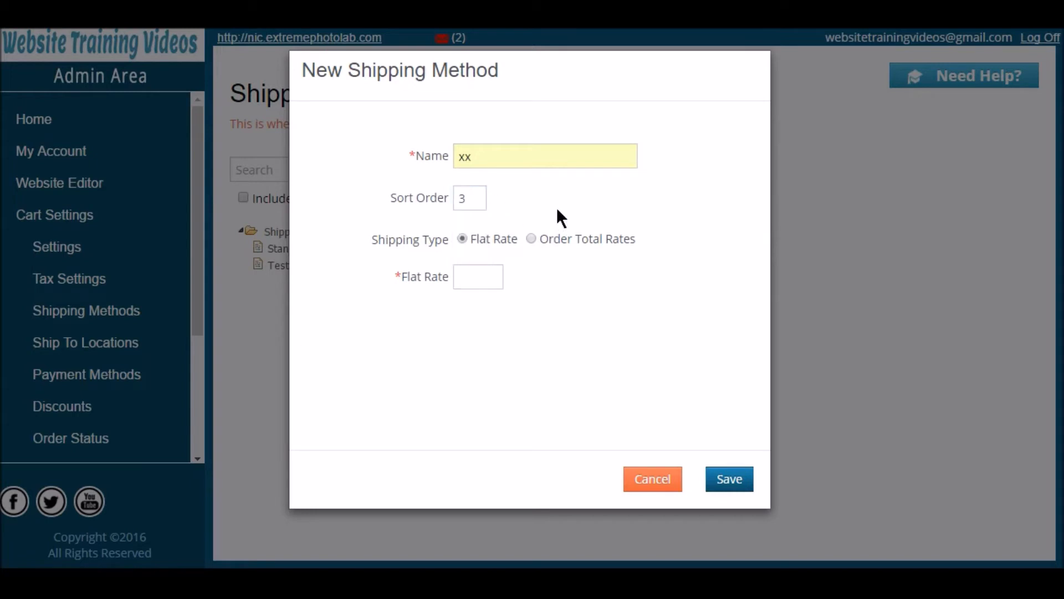
{"action": "left_click", "coordinate": [531, 238]}
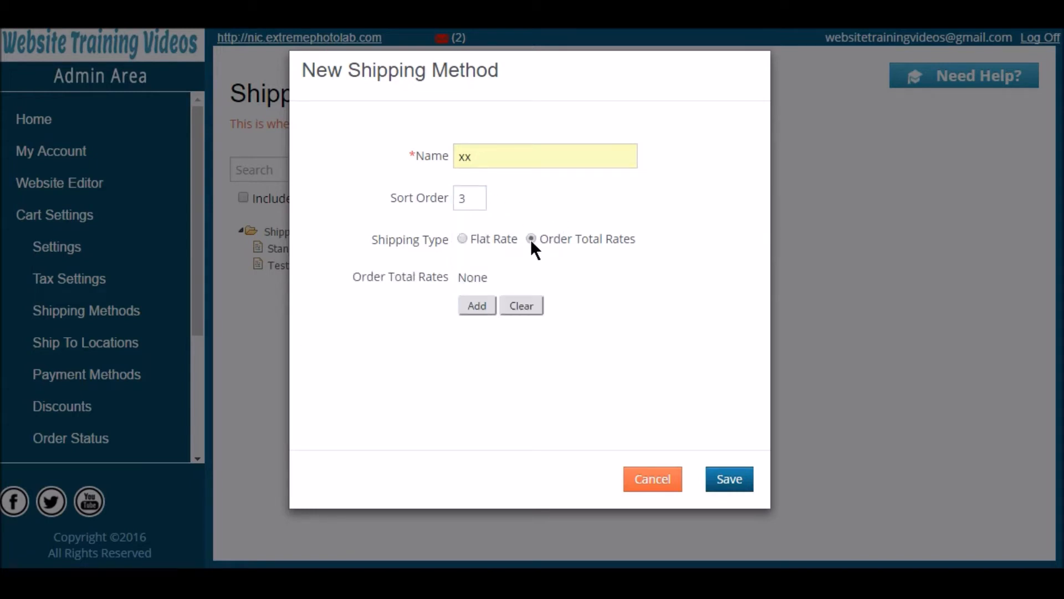
Step: Add an order total rate of 3.50 for orders from 0 to 20.00 to the xx shipping method
{"action": "left_click", "coordinate": [480, 311]}
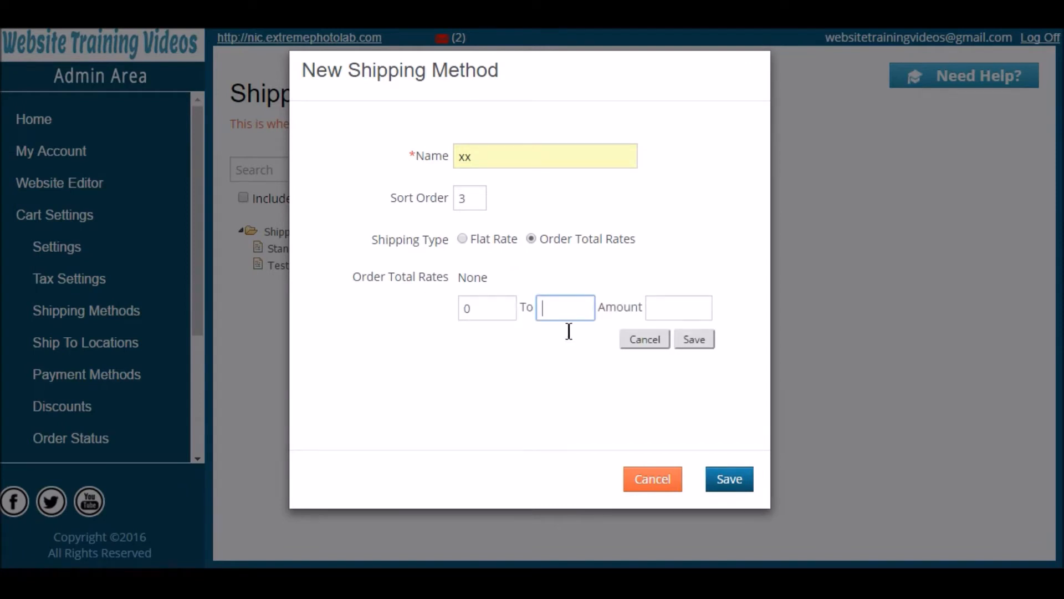
{"action": "type", "text": "20.00"}
{"action": "left_click", "coordinate": [677, 320]}
{"action": "type", "text": "3.50"}
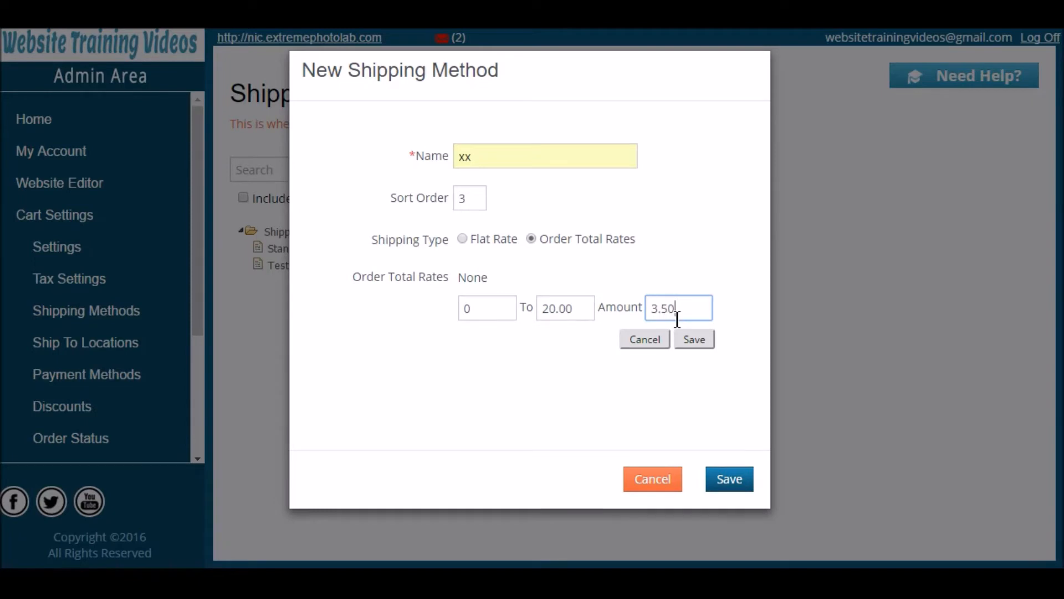
{"action": "left_click", "coordinate": [698, 342]}
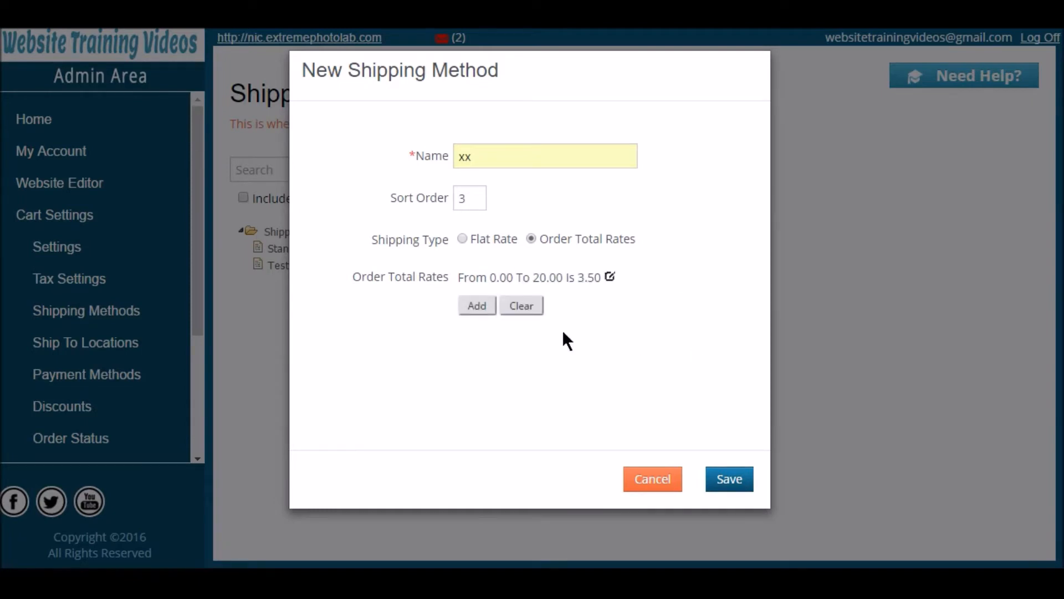
Step: Add an order total rate of 6.50 for orders from 20.01 to 40.00 to the xx shipping method
{"action": "left_click", "coordinate": [478, 307]}
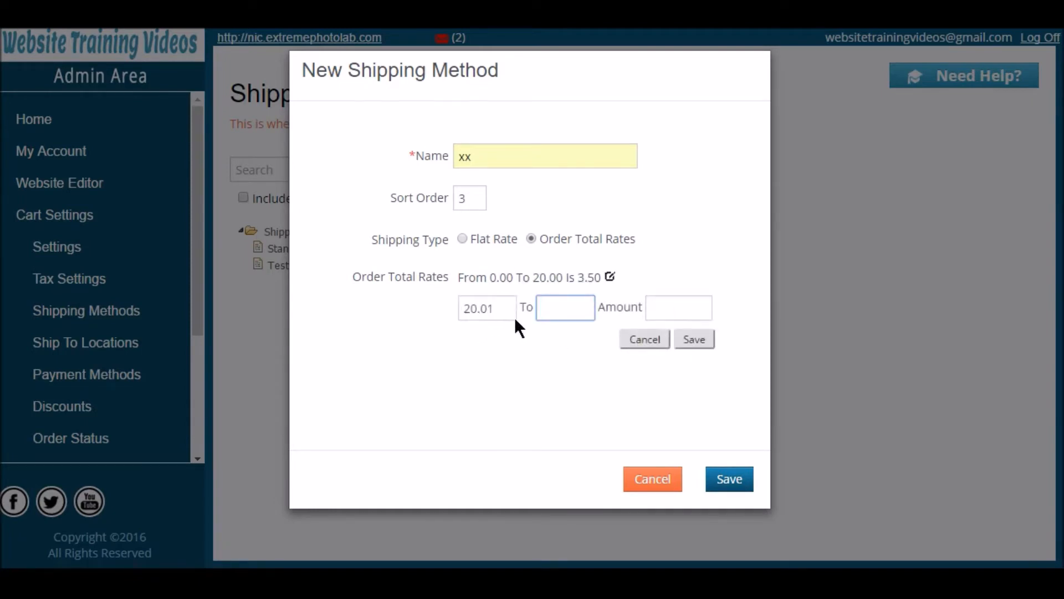
{"action": "type", "text": "40.00"}
{"action": "left_click", "coordinate": [673, 313]}
{"action": "type", "text": "6.50"}
{"action": "left_click", "coordinate": [689, 347]}
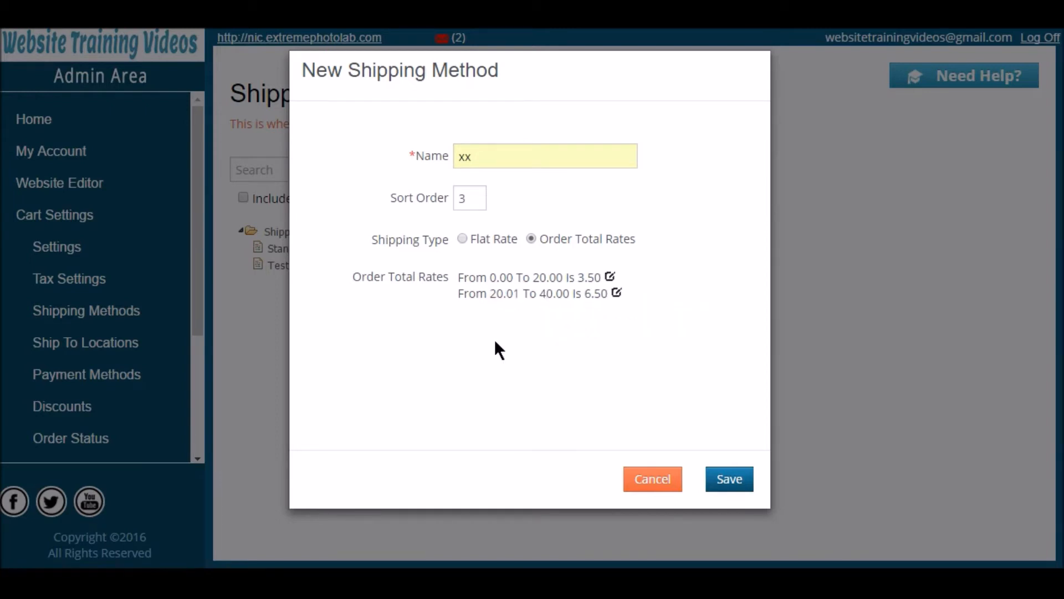
Step: Add an order total rate of 10.50 for orders from 40.01 to 100.00 and save the xx shipping method
{"action": "left_click", "coordinate": [478, 323]}
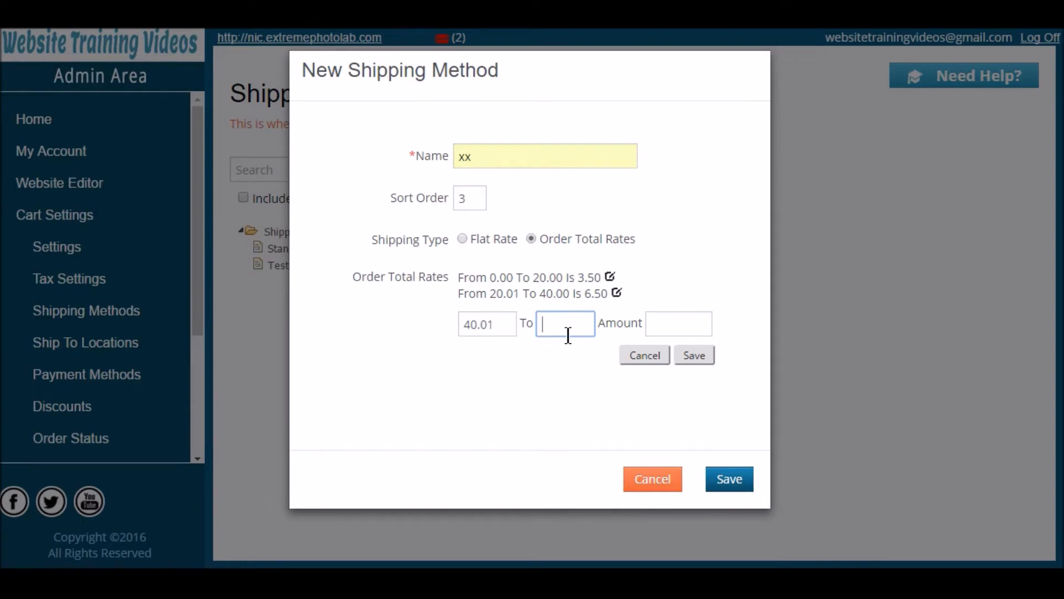
{"action": "type", "text": "100.00"}
{"action": "left_click", "coordinate": [672, 330]}
{"action": "type", "text": "10.50"}
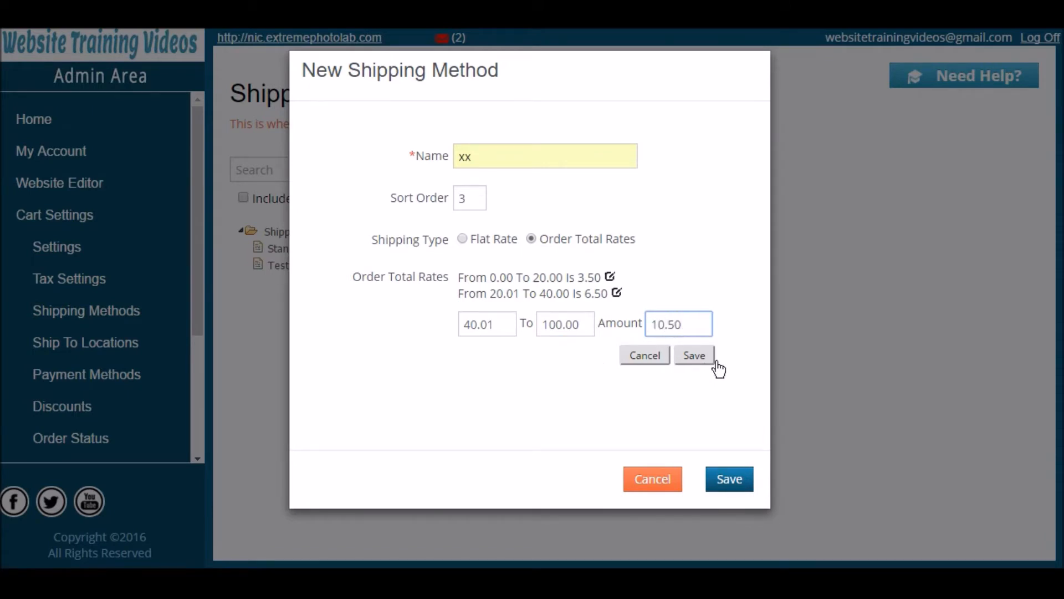
{"action": "left_click", "coordinate": [706, 359]}
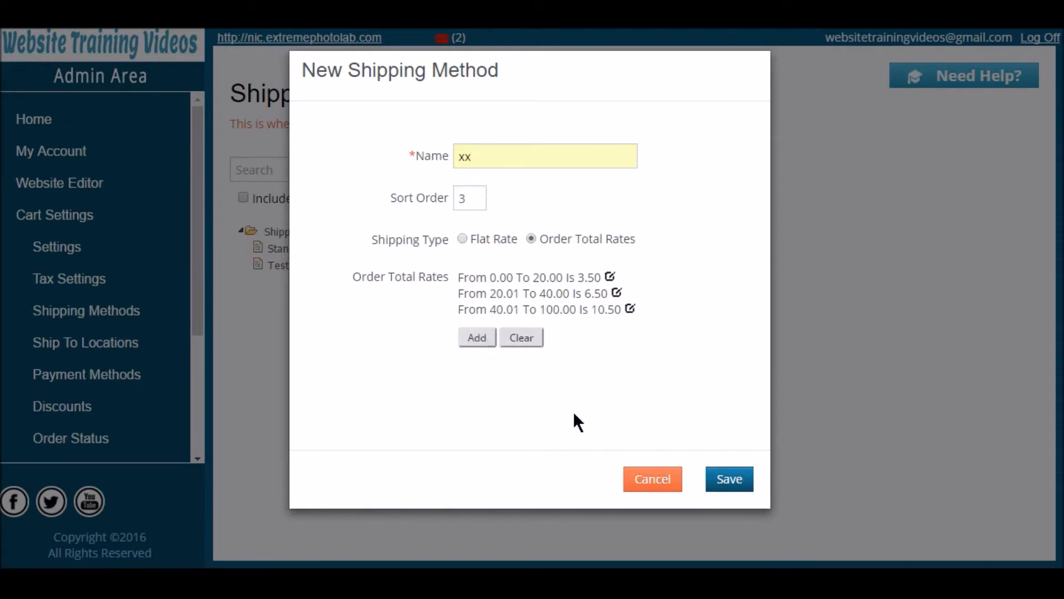
{"action": "left_click", "coordinate": [730, 480]}
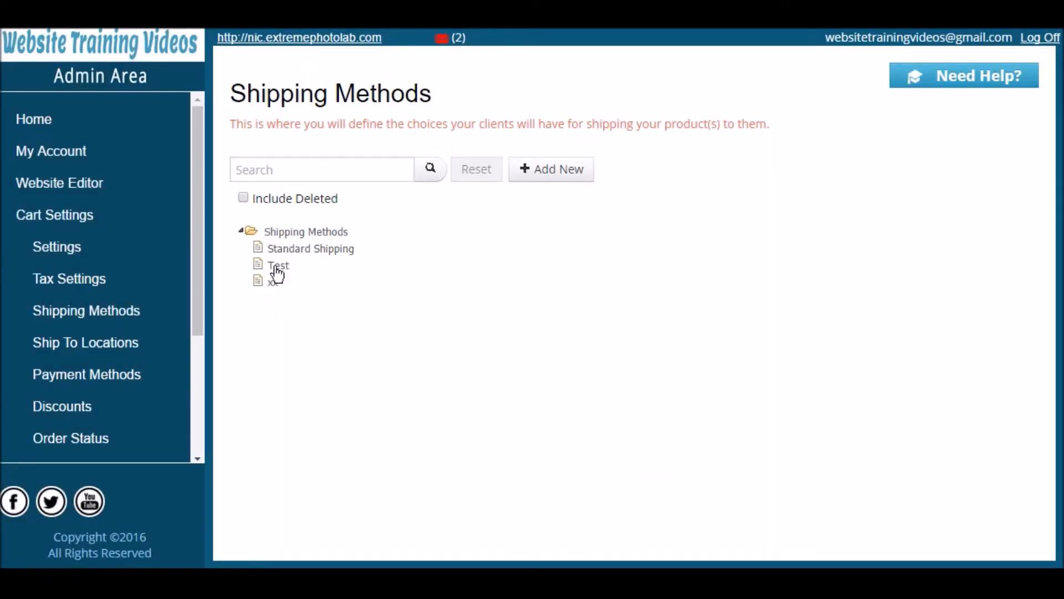
Step: Open the saved xx shipping method from the list, then view the Ship To Locations page
{"action": "left_click", "coordinate": [273, 285]}
{"action": "left_click", "coordinate": [352, 485]}
{"action": "left_click", "coordinate": [109, 351]}
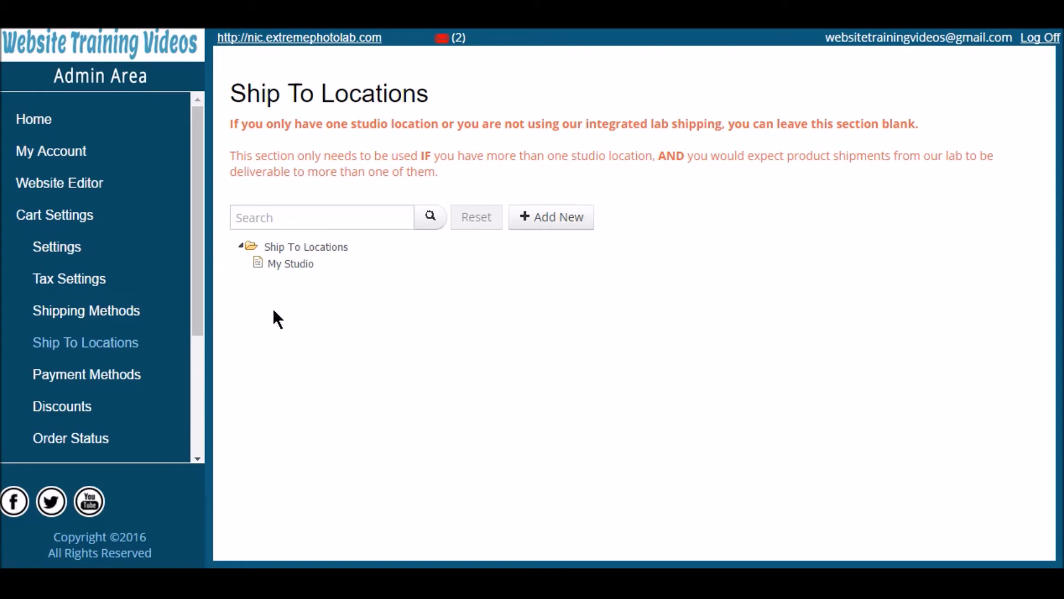
Step: Start a new entry in Payment Methods and examine the fields for the Cash/Check/Money Order payment type
{"action": "left_click", "coordinate": [126, 385]}
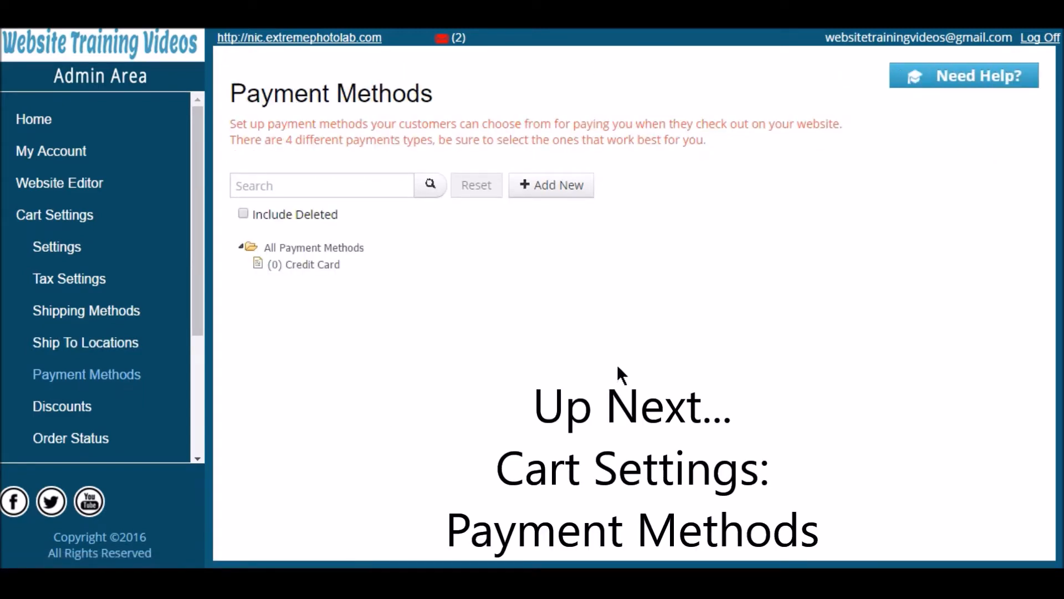
{"action": "left_click", "coordinate": [558, 202]}
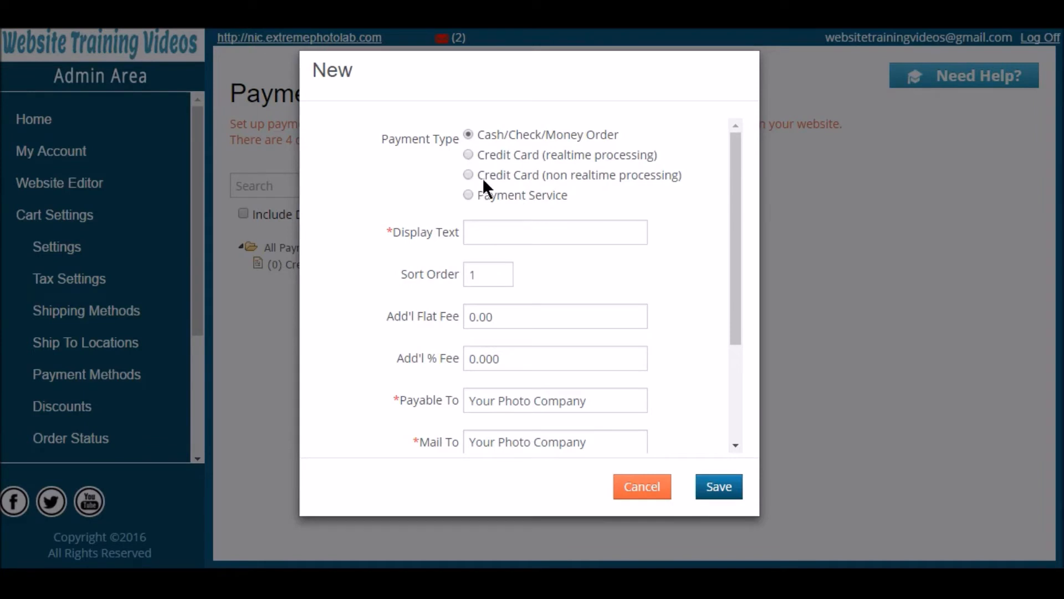
{"action": "scroll", "coordinate": [490, 292], "scroll_direction": "down", "scroll_amount": 2}
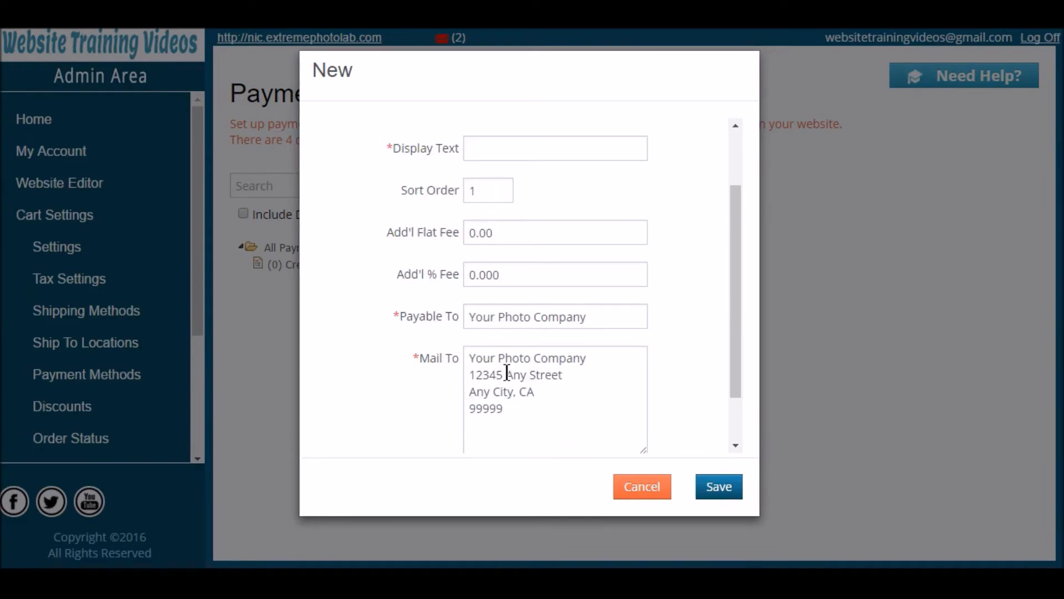
{"action": "scroll", "coordinate": [507, 372], "scroll_direction": "down", "scroll_amount": 1}
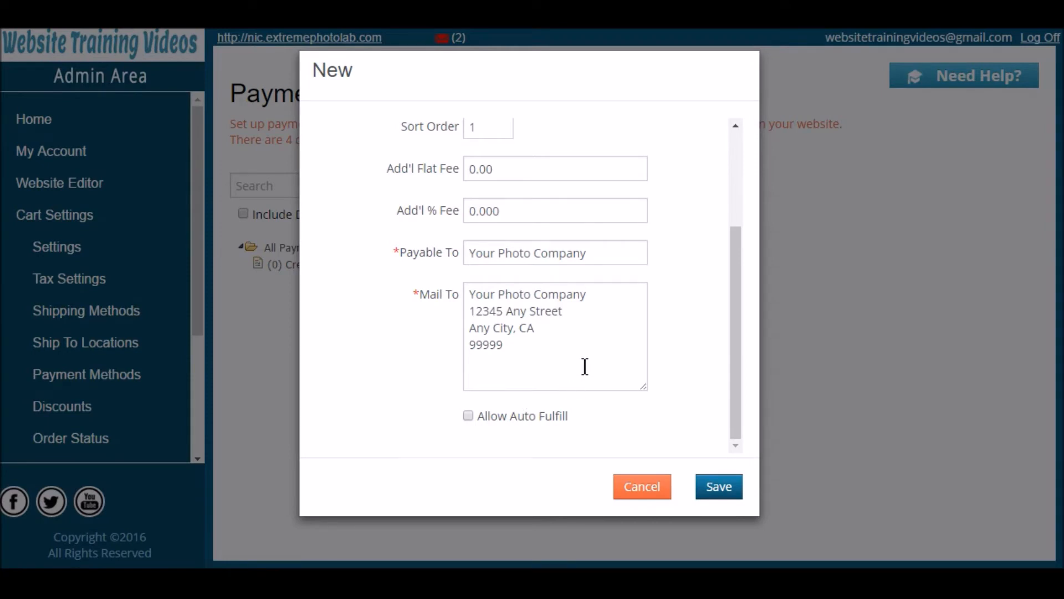
{"action": "scroll", "coordinate": [585, 367], "scroll_direction": "up", "scroll_amount": 2}
{"action": "scroll", "coordinate": [574, 357], "scroll_direction": "up", "scroll_amount": 1}
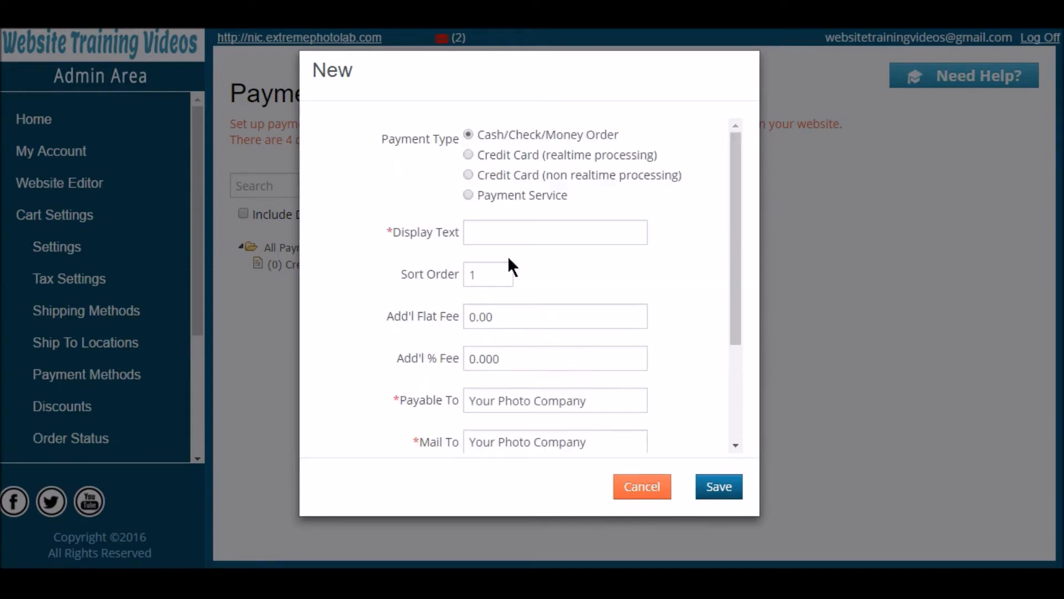
Step: Examine the Credit Card (realtime processing) fields for the Authorize.net and PayPal Website Payments Pro services
{"action": "left_click", "coordinate": [469, 155]}
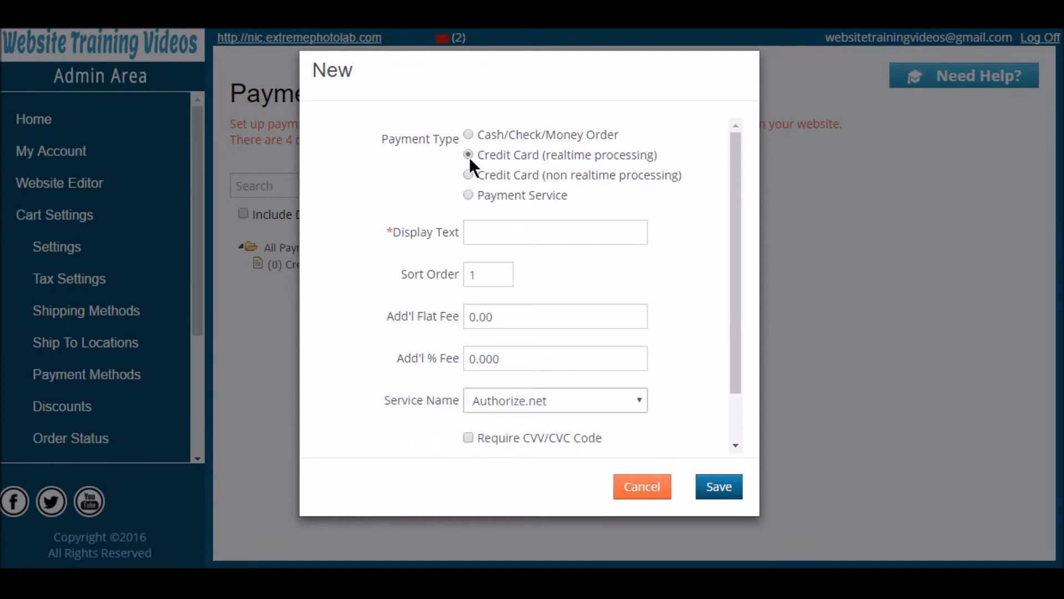
{"action": "scroll", "coordinate": [654, 327], "scroll_direction": "down", "scroll_amount": 2}
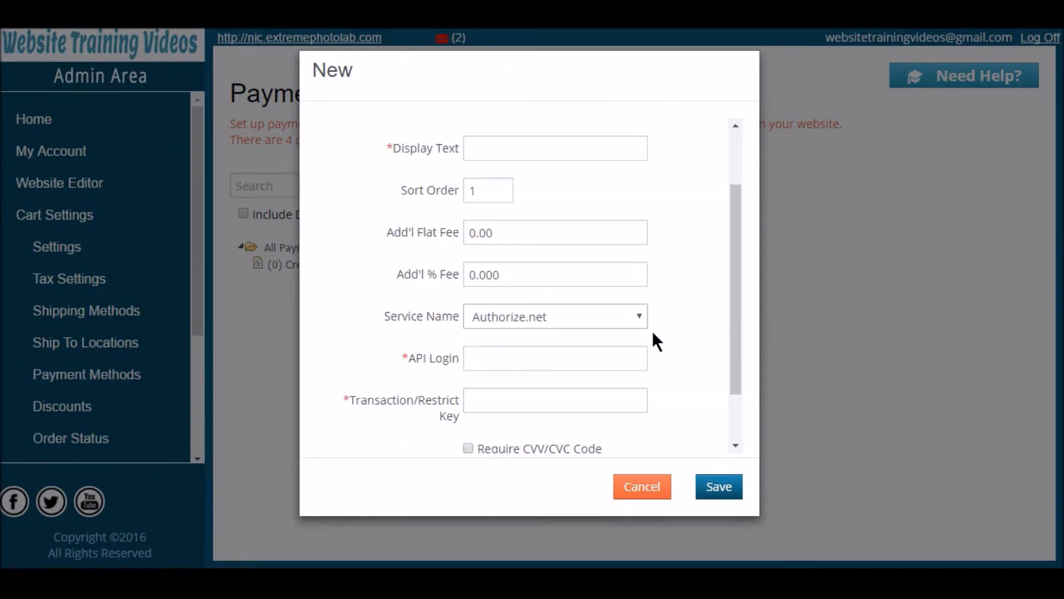
{"action": "left_click", "coordinate": [637, 321]}
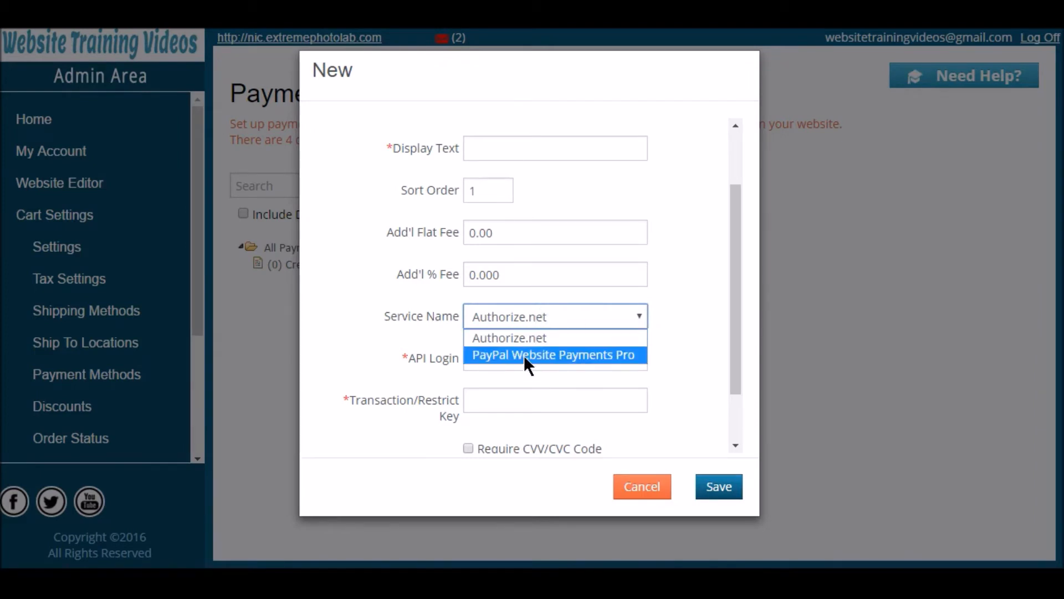
{"action": "left_click", "coordinate": [596, 358]}
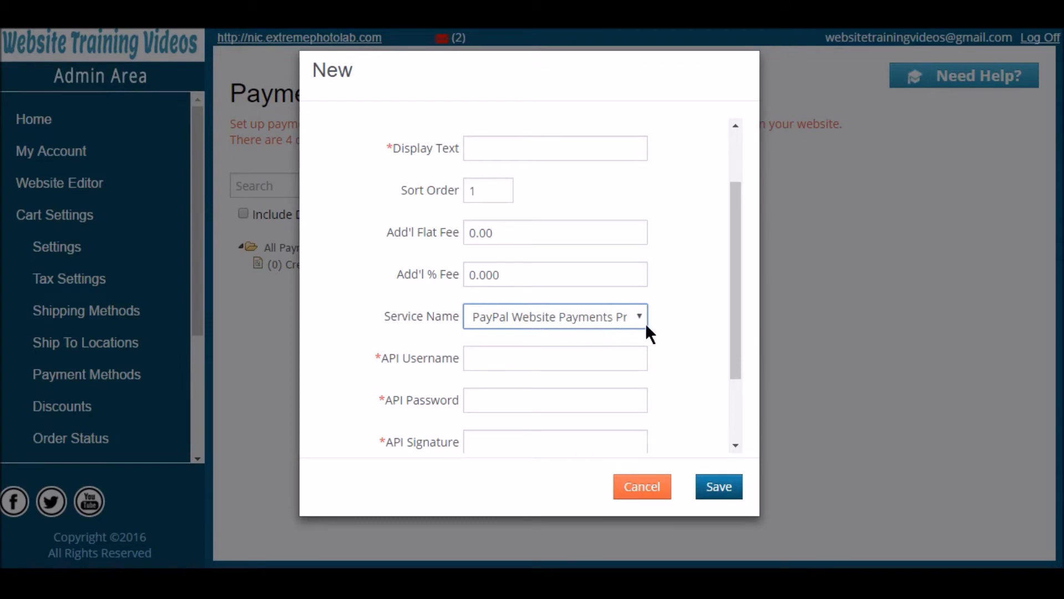
{"action": "scroll", "coordinate": [660, 324], "scroll_direction": "up", "scroll_amount": 2}
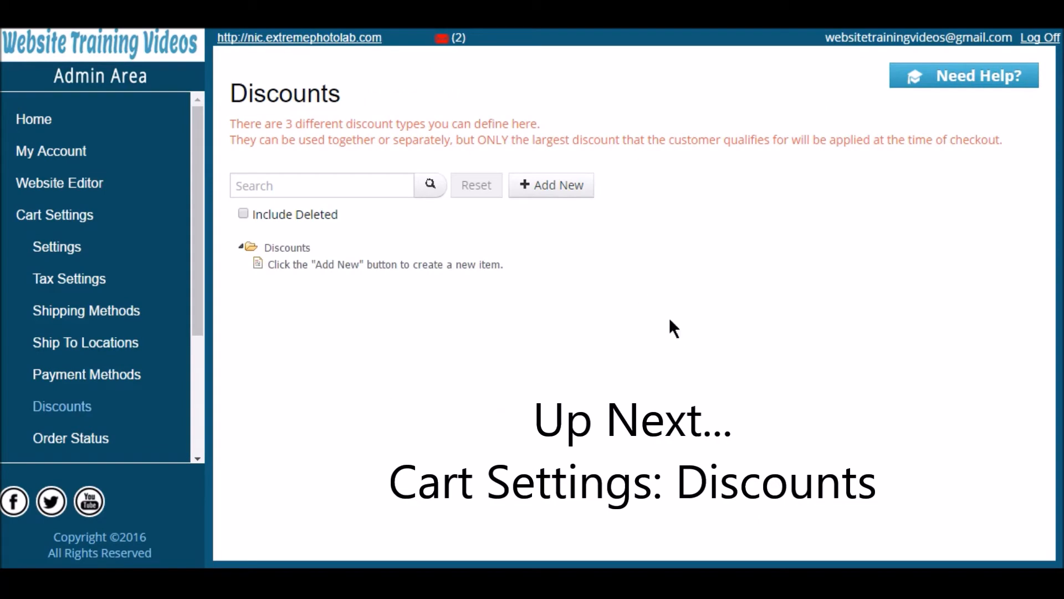
Step: Create and save a discount named MVC15 with the discount code MVC15 worth 15 percent
{"action": "left_click", "coordinate": [559, 189]}
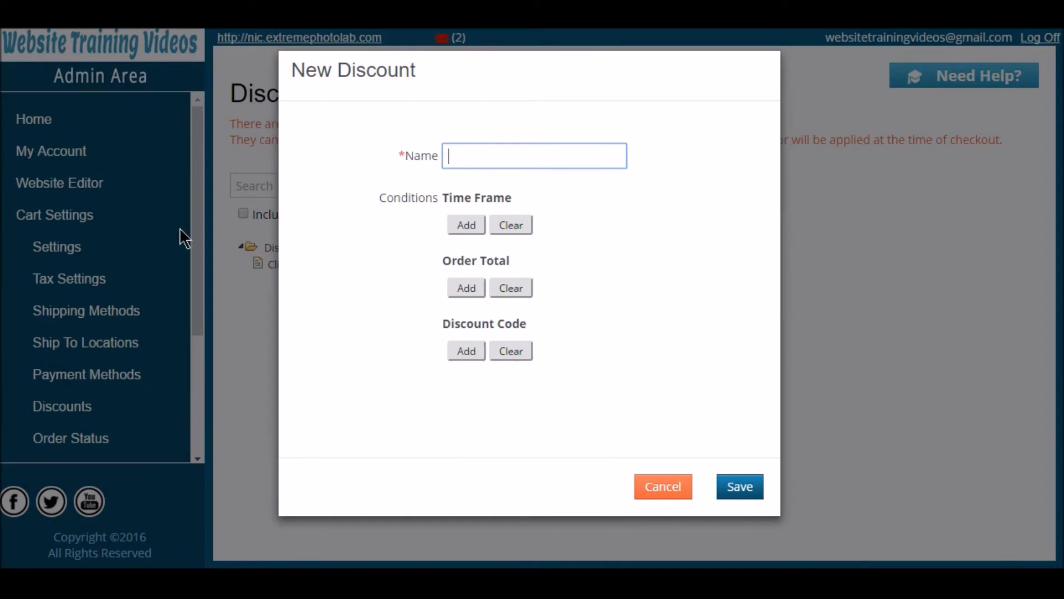
{"action": "type", "text": "MVC15"}
{"action": "left_click", "coordinate": [475, 361]}
{"action": "left_click", "coordinate": [506, 359]}
{"action": "type", "text": "MVC15"}
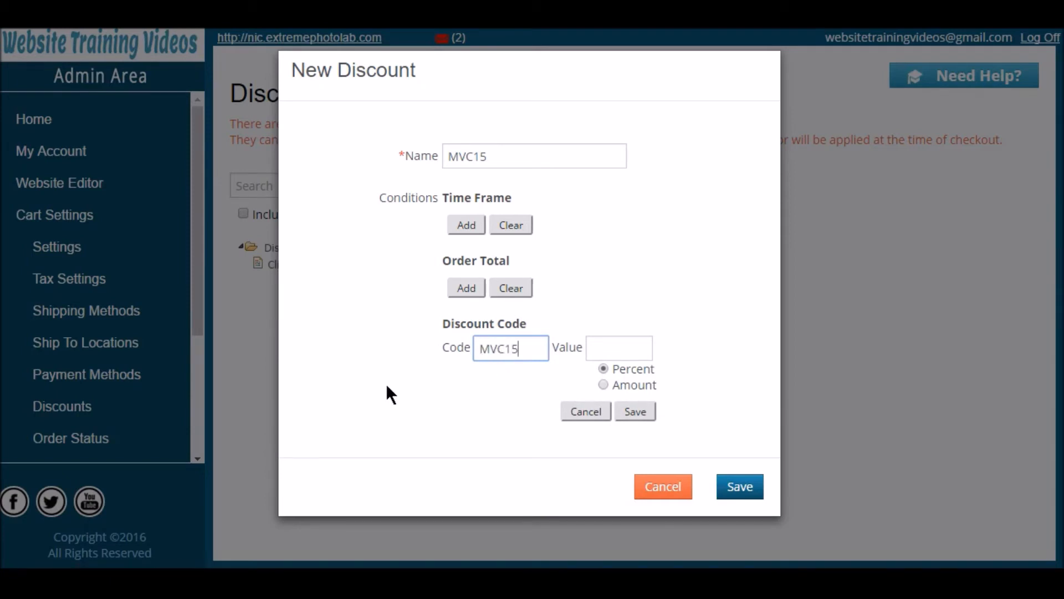
{"action": "left_click", "coordinate": [610, 354]}
{"action": "type", "text": "15"}
{"action": "left_click", "coordinate": [638, 411]}
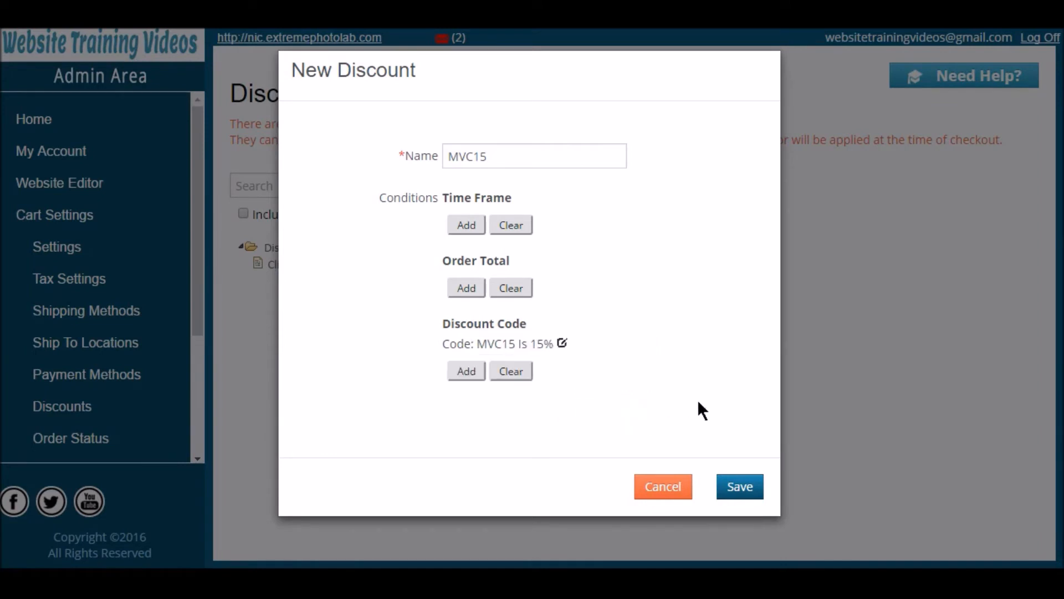
{"action": "left_click", "coordinate": [742, 488]}
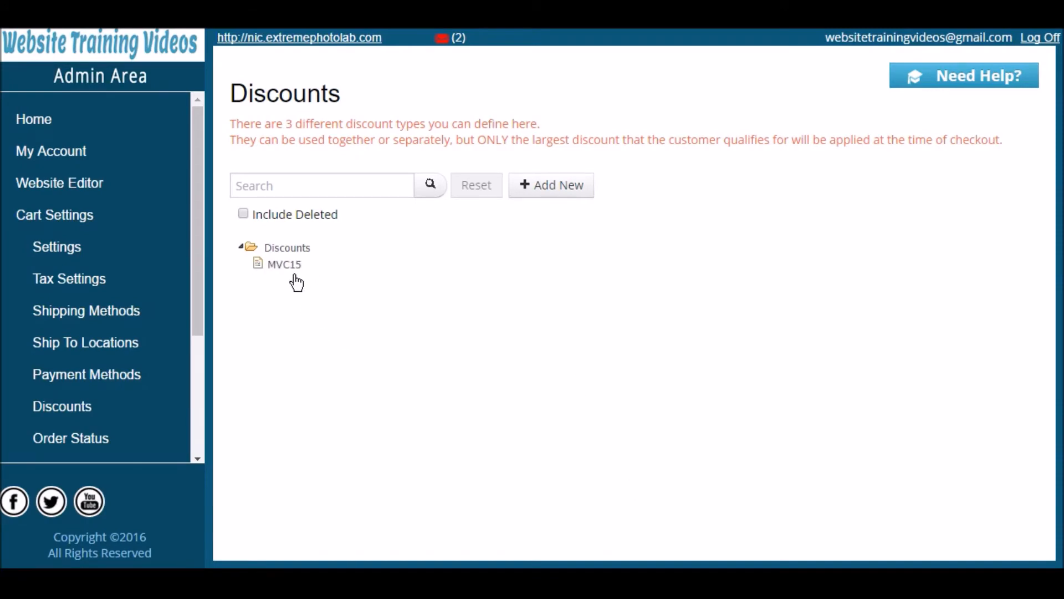
Step: Create and save a discount named Order Early with a time frame of days 1 to 3 and a 5.00 amount off
{"action": "left_click", "coordinate": [561, 187]}
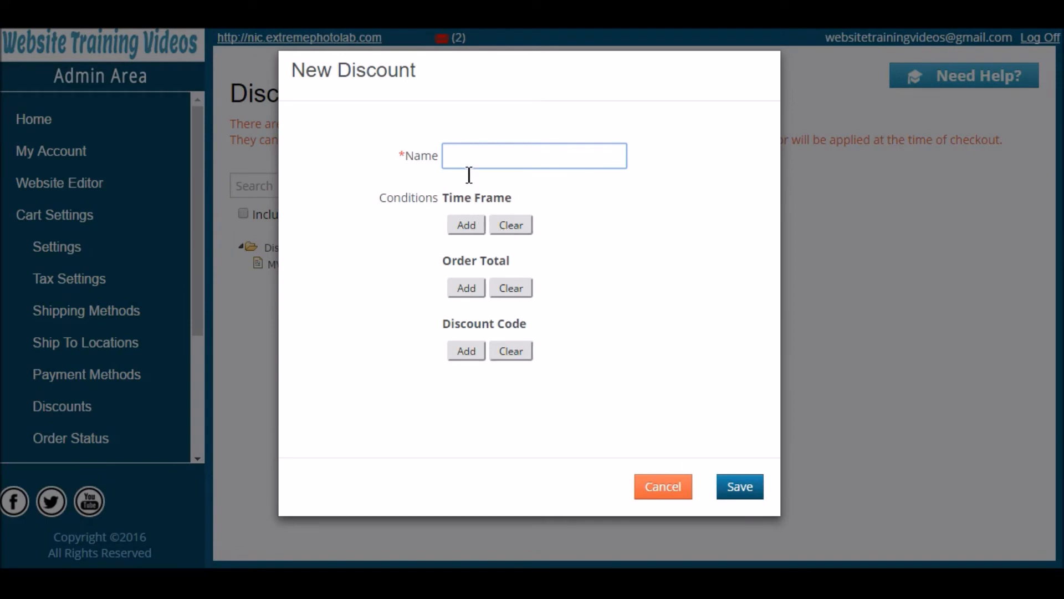
{"action": "type", "text": "Order Early"}
{"action": "left_click", "coordinate": [472, 243]}
{"action": "left_click", "coordinate": [585, 232]}
{"action": "type", "text": "3"}
{"action": "left_click", "coordinate": [676, 231]}
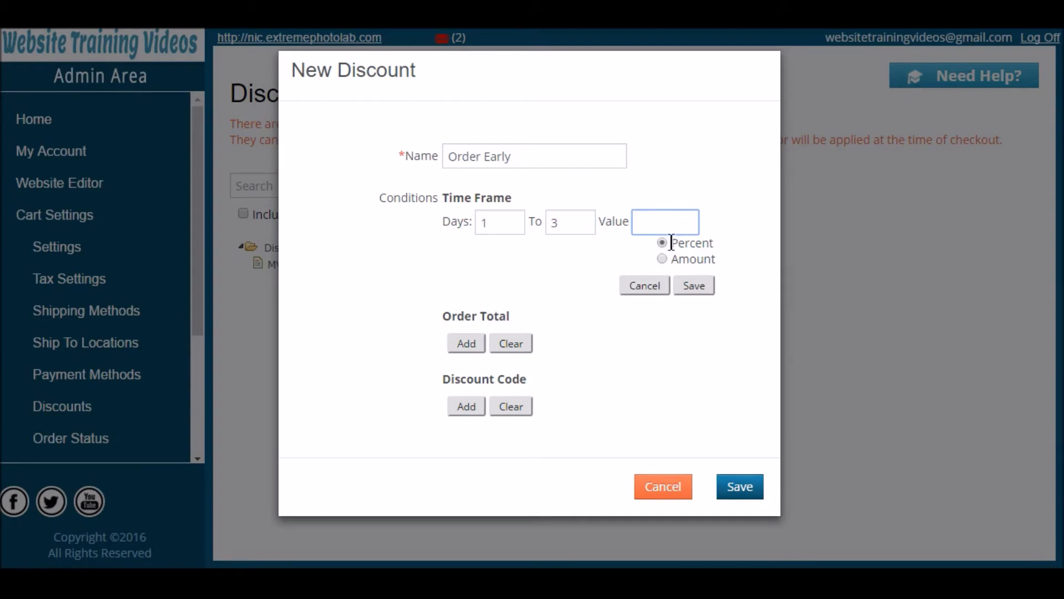
{"action": "left_click", "coordinate": [663, 258]}
{"action": "left_click", "coordinate": [665, 232]}
{"action": "type", "text": "5.00"}
{"action": "left_click", "coordinate": [698, 282]}
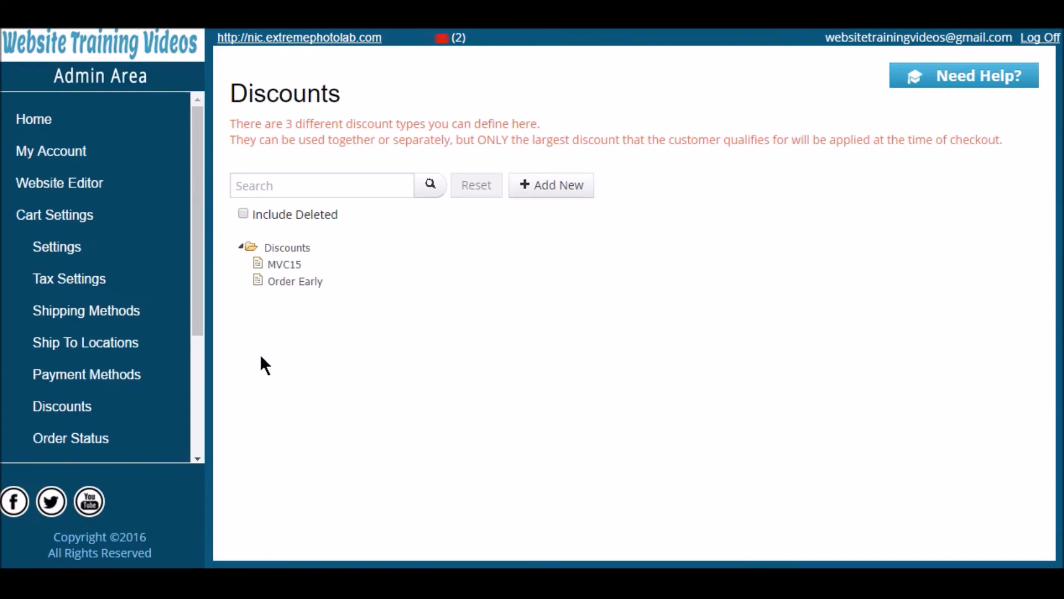
Step: Add and save an order status named Problem Orders with the orange color and sort order 5
{"action": "left_click", "coordinate": [105, 455]}
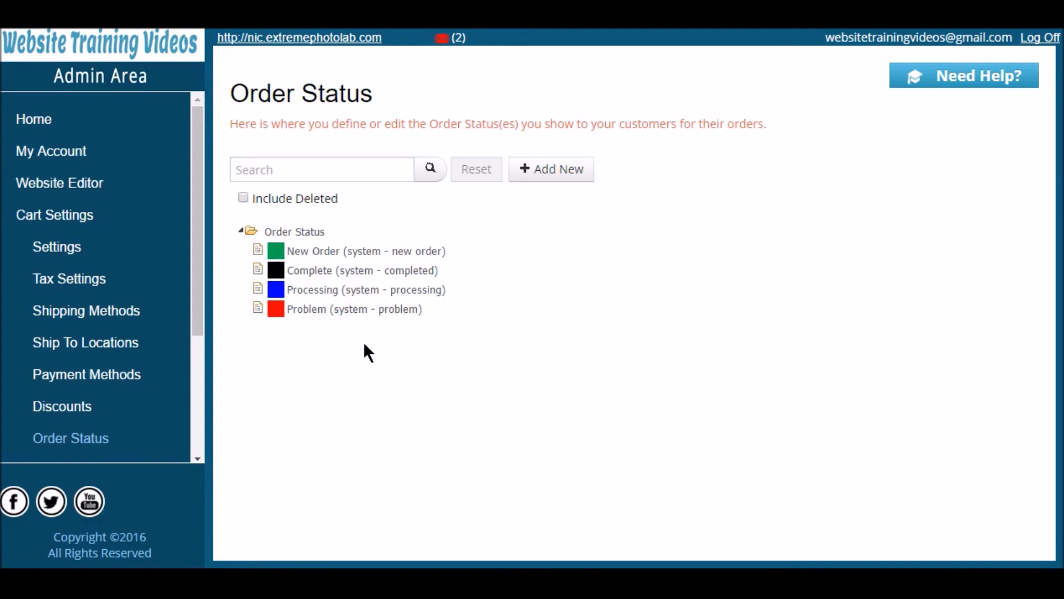
{"action": "left_click", "coordinate": [549, 188]}
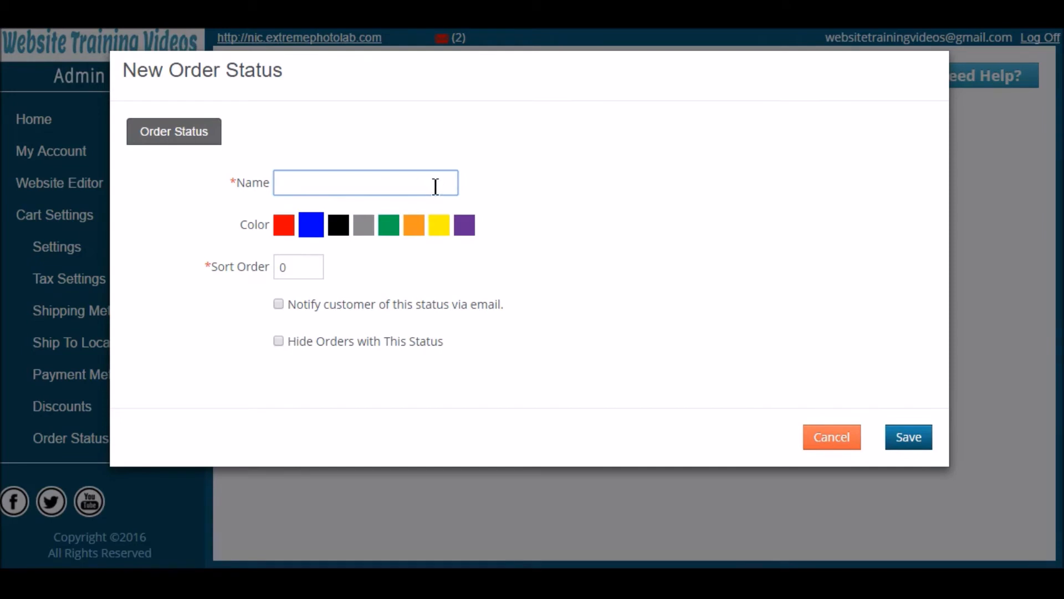
{"action": "type", "text": "Problem Orders"}
{"action": "left_click", "coordinate": [417, 226]}
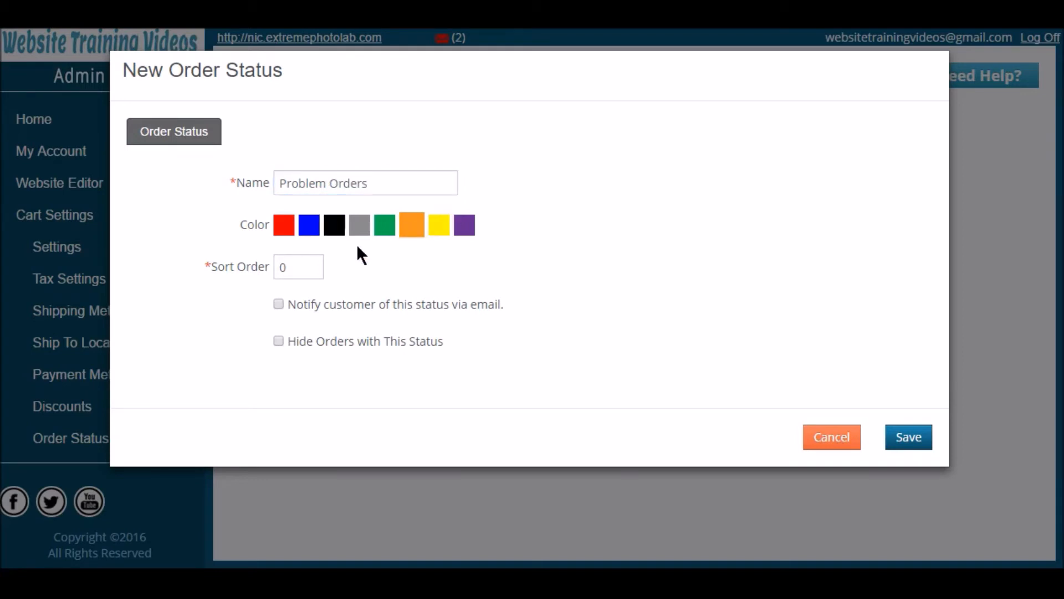
{"action": "left_click", "coordinate": [317, 271]}
{"action": "type", "text": "5"}
{"action": "left_click_drag", "start_coordinate": [323, 271], "coordinate": [271, 275]}
{"action": "left_click", "coordinate": [904, 443]}
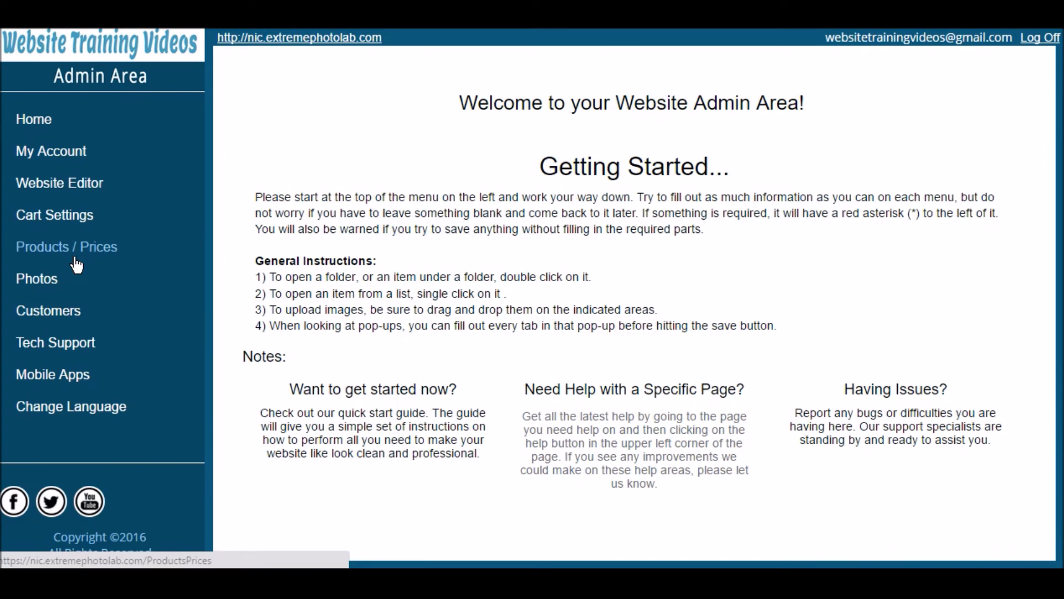
Step: Start a new text watermark named My watermark in the Watermarks section of Photos
{"action": "left_click", "coordinate": [41, 287]}
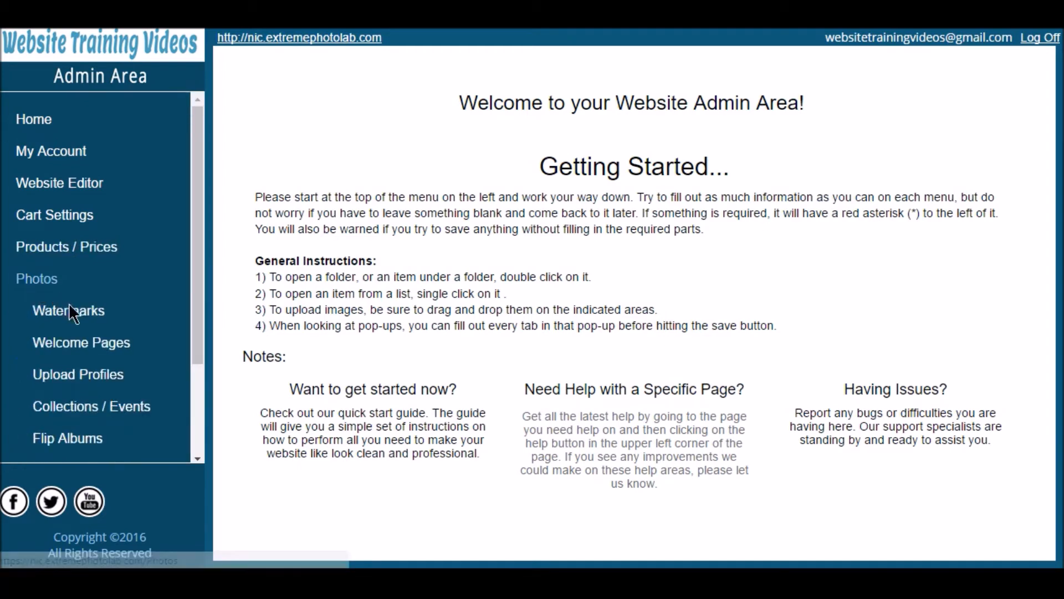
{"action": "scroll", "coordinate": [127, 299], "scroll_direction": "down", "scroll_amount": 2}
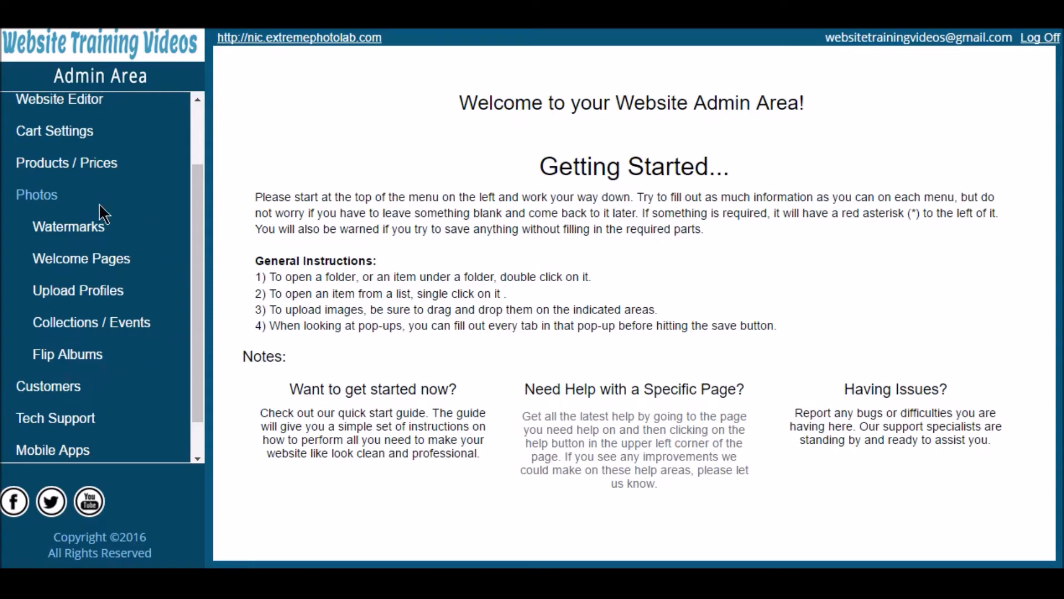
{"action": "left_click", "coordinate": [85, 235]}
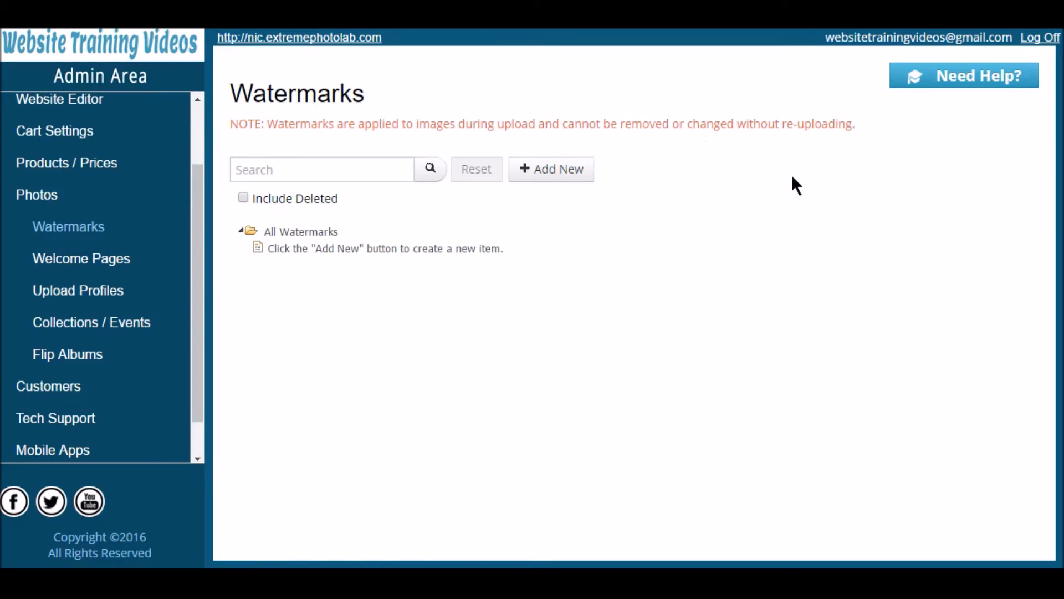
{"action": "left_click", "coordinate": [562, 180]}
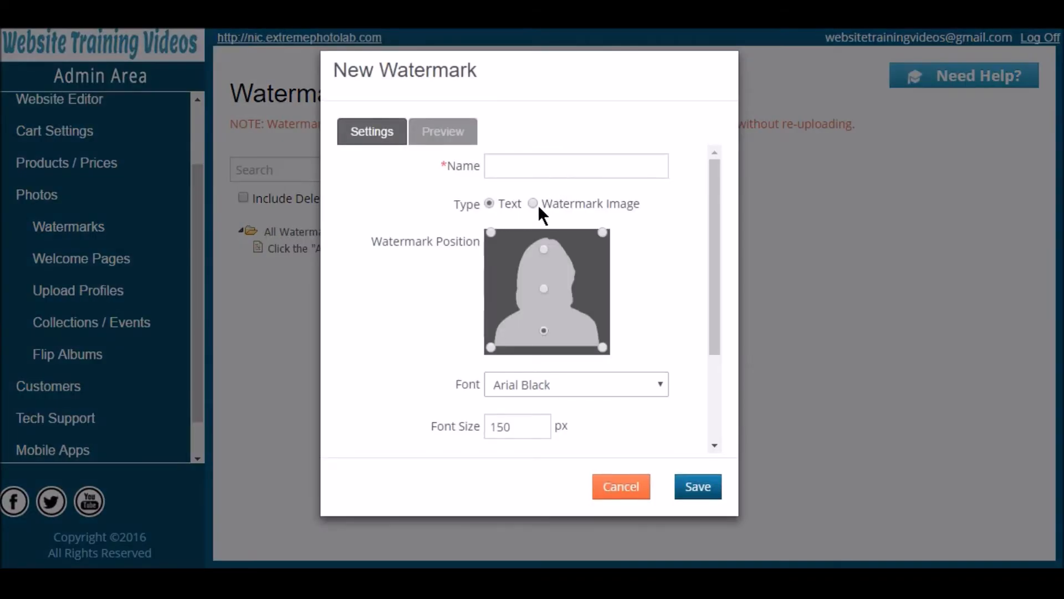
{"action": "left_click", "coordinate": [516, 173]}
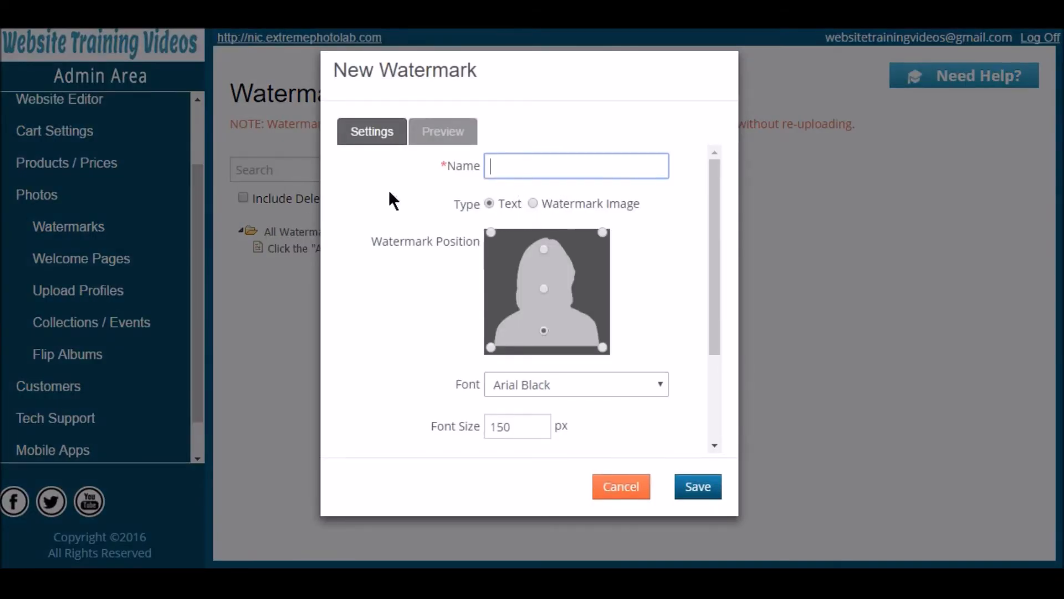
{"action": "type", "text": "My watermark"}
Step: Try several watermark positions on the sample portrait, finishing with the bottom center position
{"action": "left_click", "coordinate": [545, 250]}
{"action": "scroll", "coordinate": [627, 271], "scroll_direction": "down", "scroll_amount": 2}
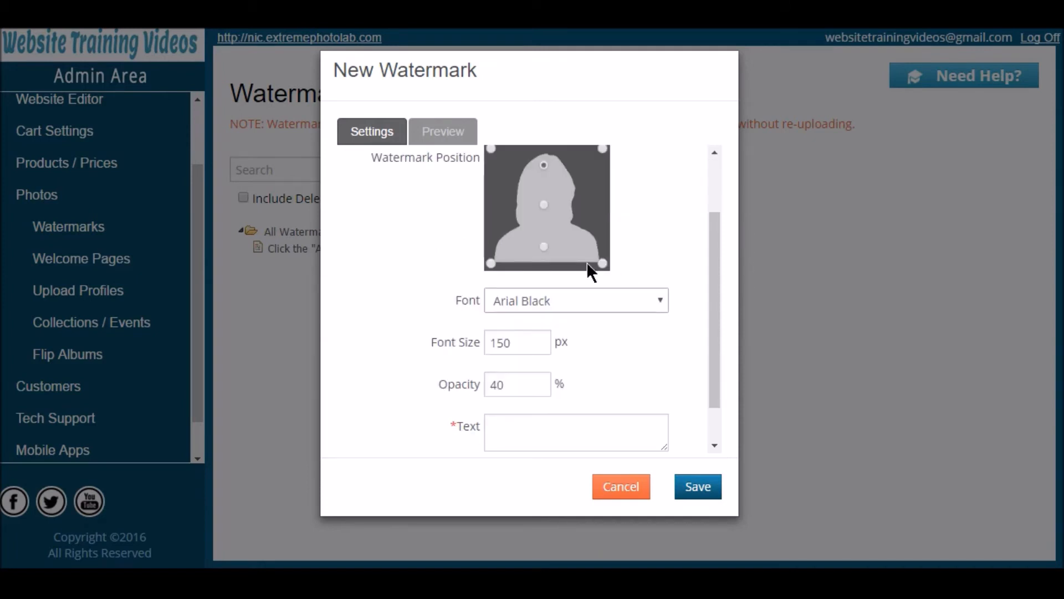
{"action": "left_click", "coordinate": [545, 248]}
{"action": "left_click", "coordinate": [603, 149]}
{"action": "left_click", "coordinate": [490, 149]}
{"action": "left_click", "coordinate": [544, 166]}
{"action": "left_click", "coordinate": [544, 205]}
{"action": "left_click", "coordinate": [543, 248]}
Step: Set the watermark's font to Candara and its font size to 75 px
{"action": "left_click", "coordinate": [558, 301]}
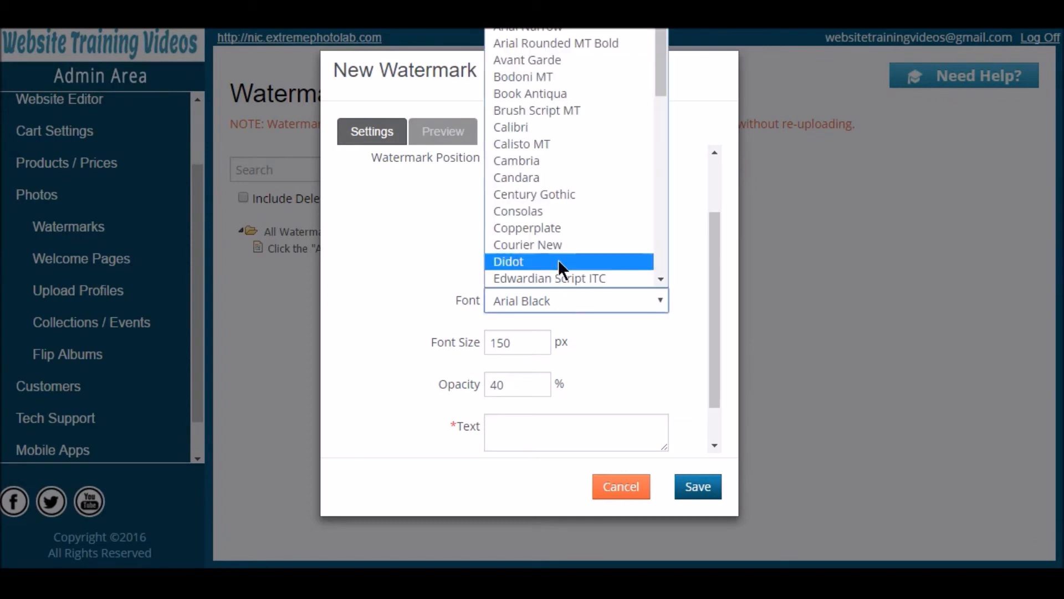
{"action": "left_click", "coordinate": [547, 182]}
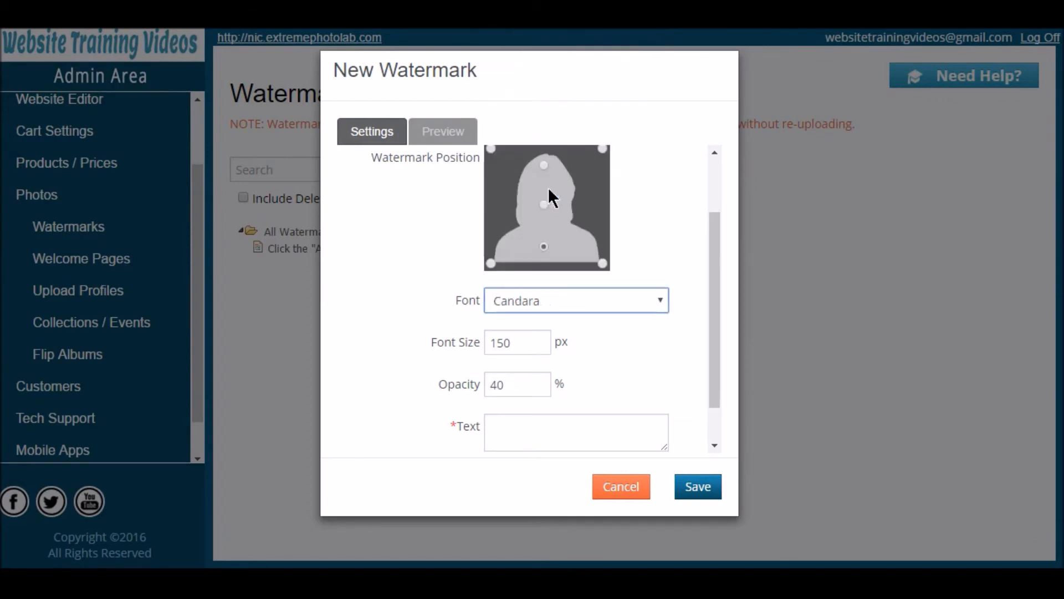
{"action": "double_click", "coordinate": [498, 349]}
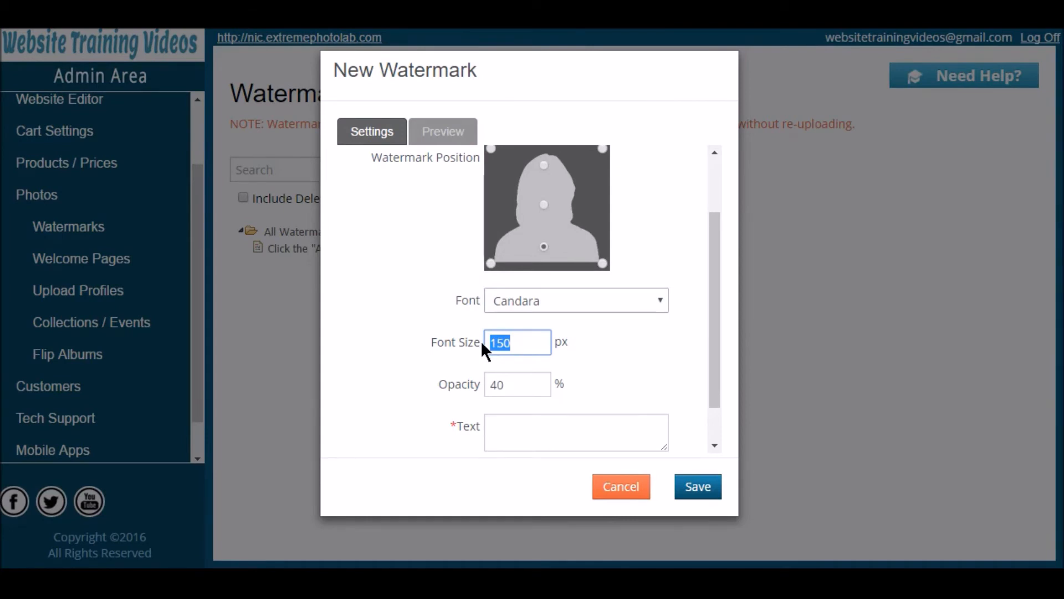
{"action": "type", "text": "75"}
Step: Enter ©MyPhotoStudio as the watermark text, copying the copyright symbol from the handy symbols below the text box
{"action": "left_click", "coordinate": [508, 446]}
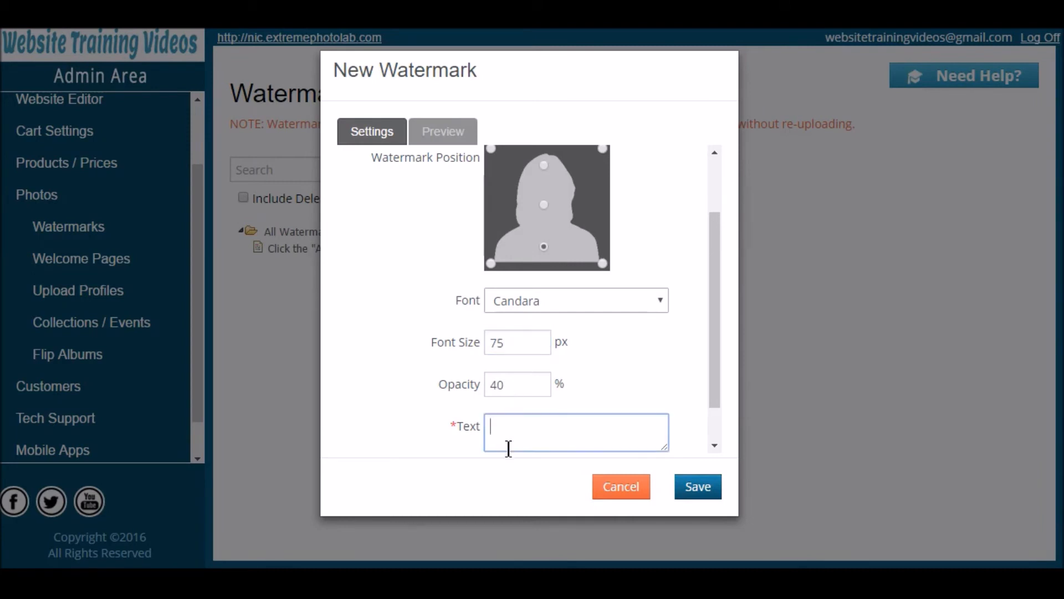
{"action": "scroll", "coordinate": [643, 356], "scroll_direction": "down", "scroll_amount": 1}
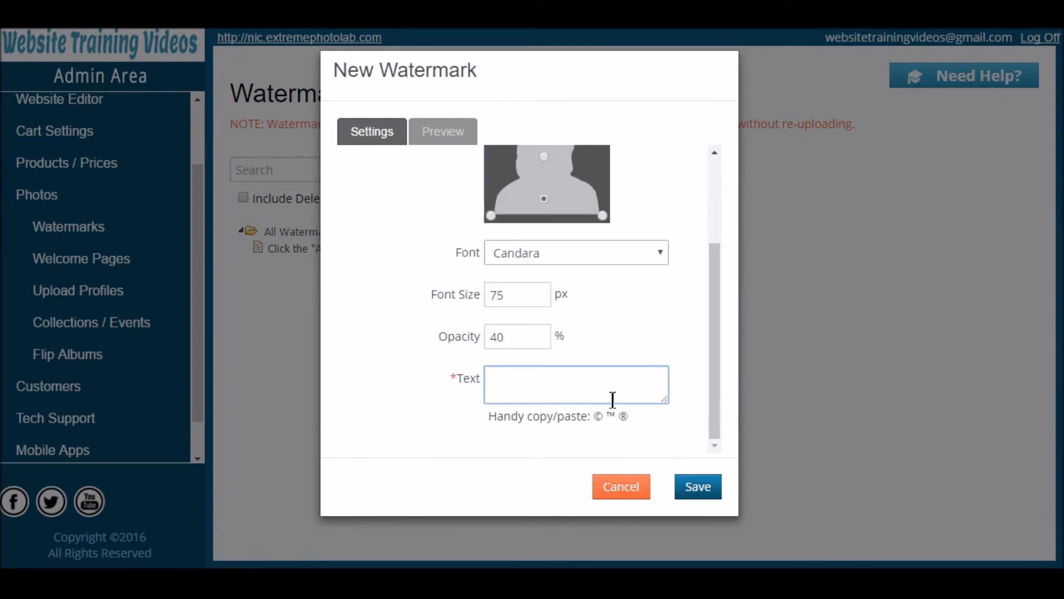
{"action": "double_click", "coordinate": [598, 415]}
{"action": "key", "text": "ctrl+c"}
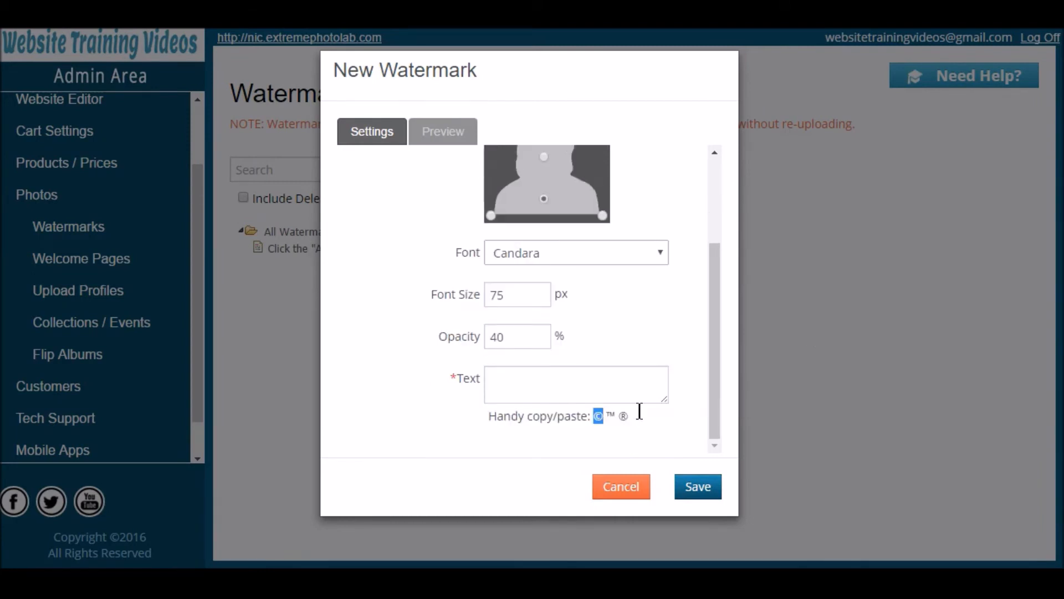
{"action": "right_click", "coordinate": [596, 416]}
{"action": "left_click", "coordinate": [629, 427]}
{"action": "left_click", "coordinate": [594, 399]}
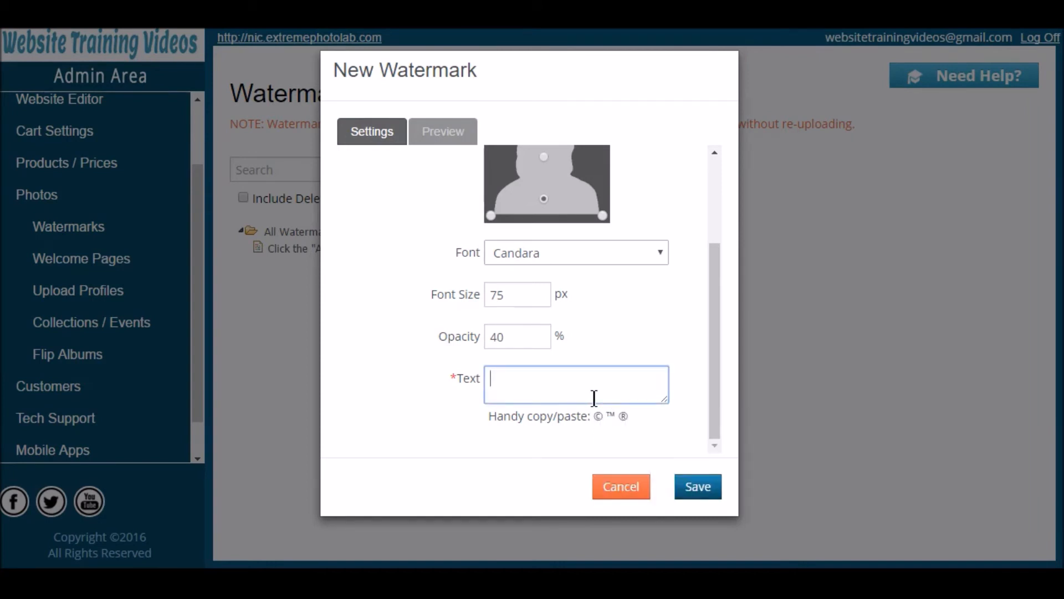
{"action": "right_click", "coordinate": [581, 385]}
{"action": "left_click", "coordinate": [630, 258]}
{"action": "type", "text": "MyPhotoStudio"}
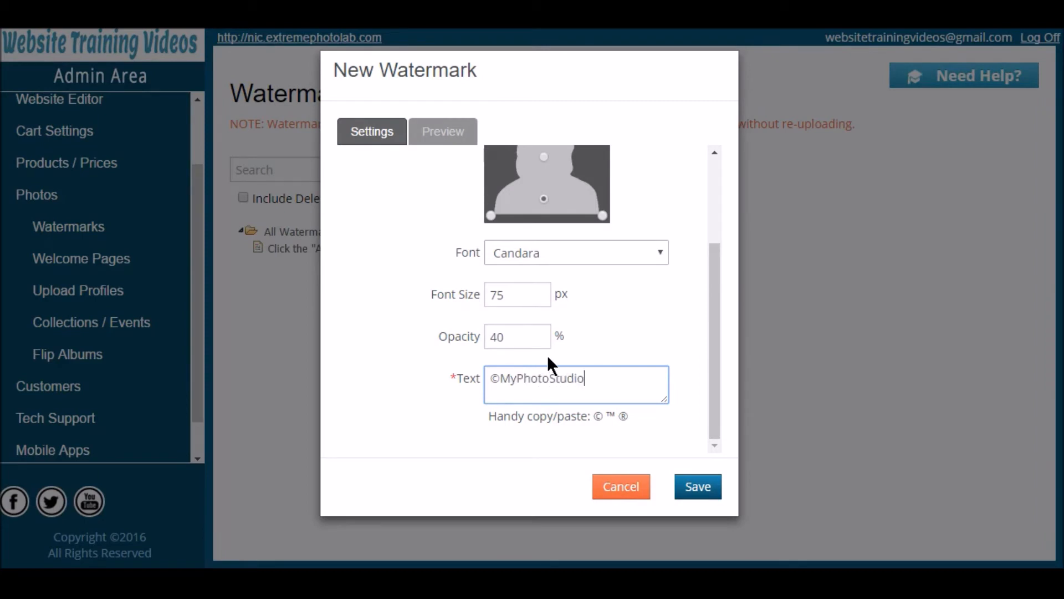
Step: Load AS6_1689-89.jpg as the sample photo and preview the text watermark on it, closing the preview when done
{"action": "scroll", "coordinate": [549, 350], "scroll_direction": "up", "scroll_amount": 5}
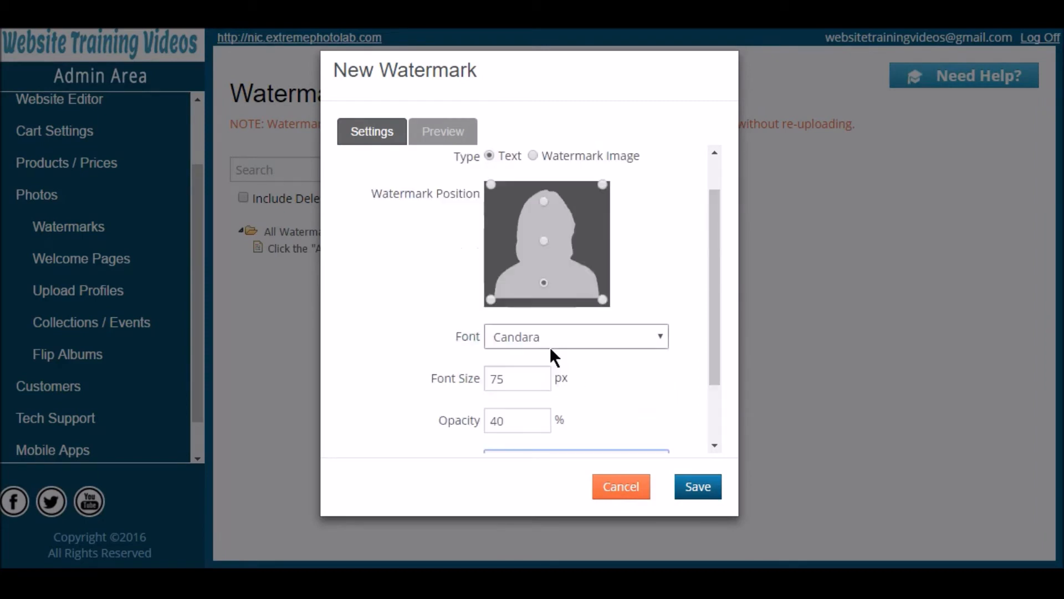
{"action": "left_click", "coordinate": [461, 139]}
{"action": "left_click", "coordinate": [502, 305]}
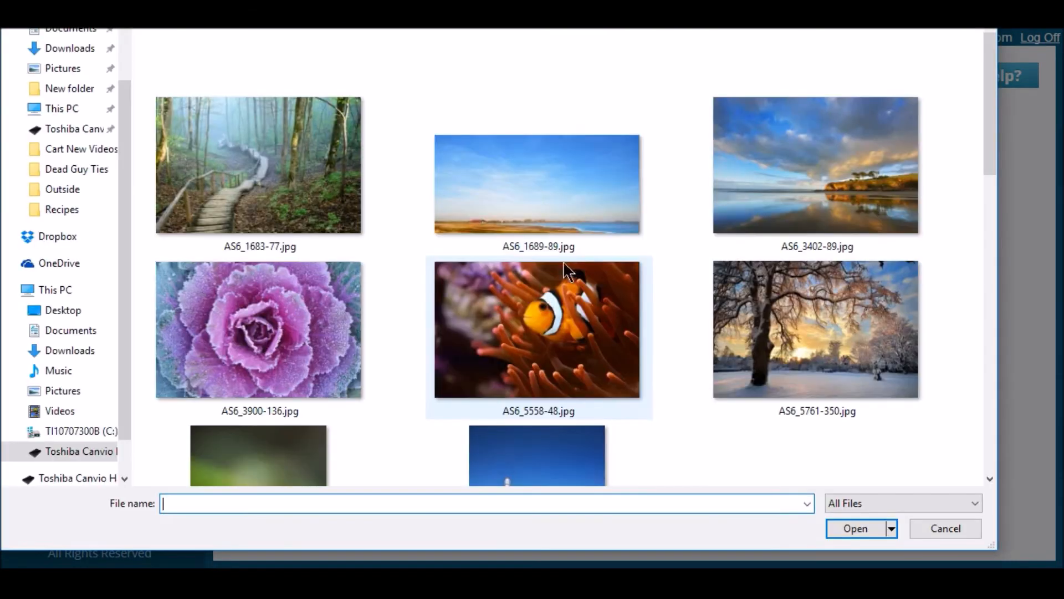
{"action": "double_click", "coordinate": [570, 216]}
{"action": "left_click", "coordinate": [535, 273]}
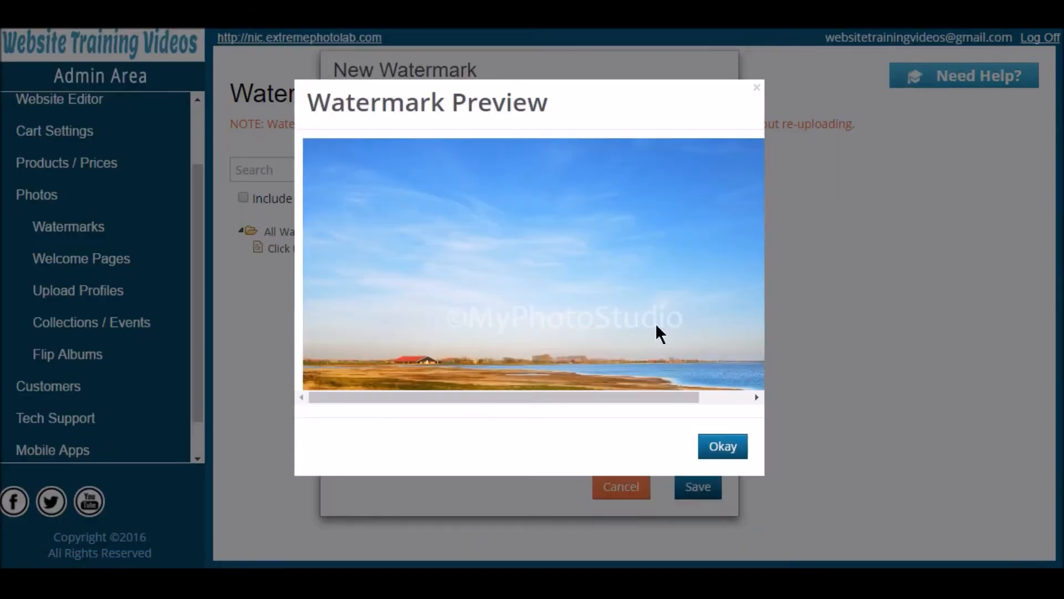
{"action": "left_click", "coordinate": [722, 449]}
Step: Return to the watermark's settings and set its opacity to 60%
{"action": "left_click", "coordinate": [388, 133]}
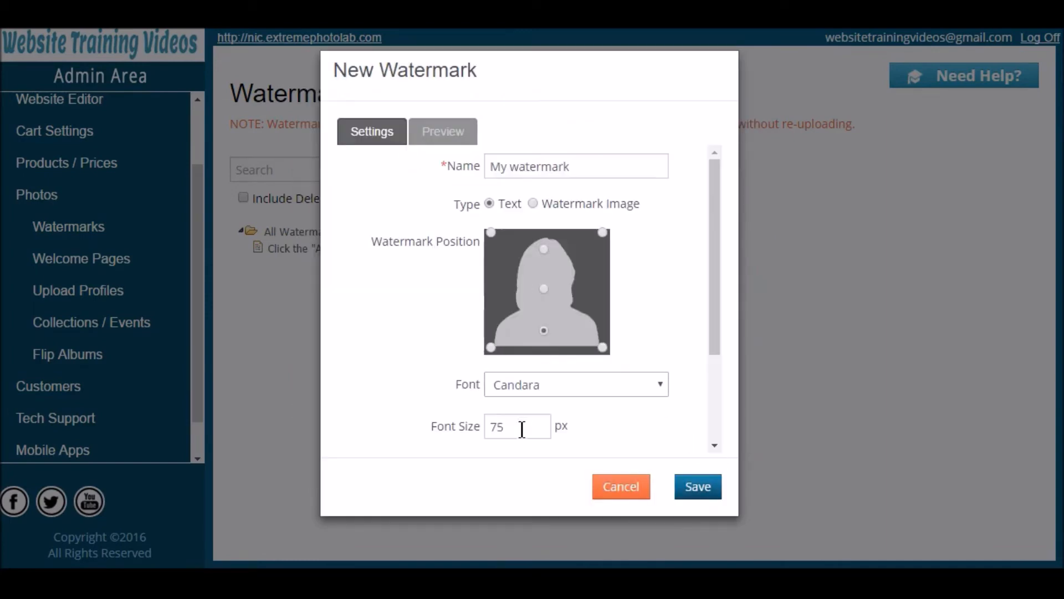
{"action": "scroll", "coordinate": [537, 310], "scroll_direction": "down", "scroll_amount": 2}
{"action": "double_click", "coordinate": [504, 339]}
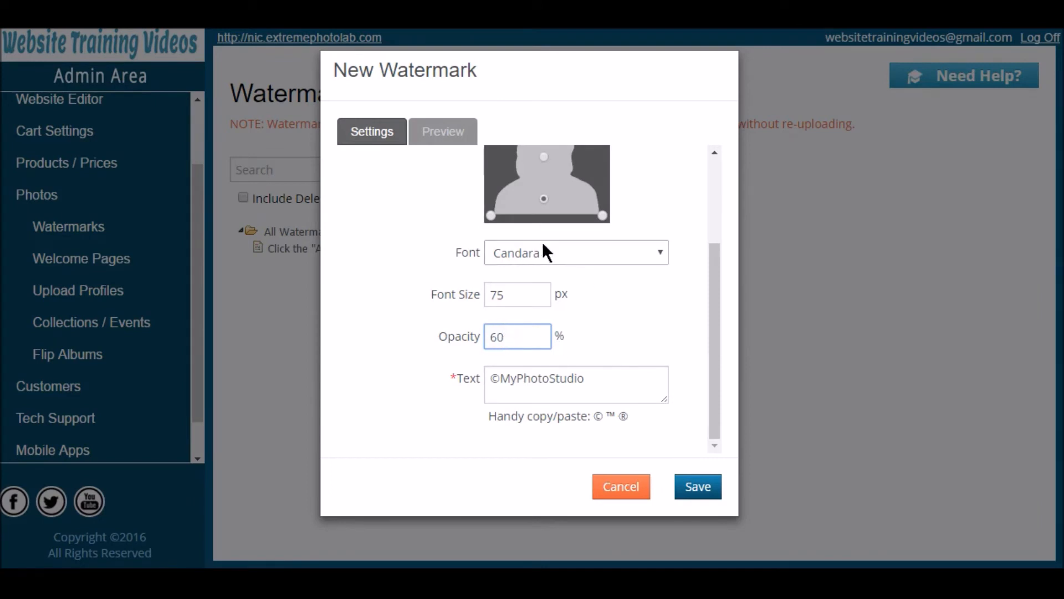
Step: Preview the adjusted watermark on the sample photo again and save the watermark
{"action": "scroll", "coordinate": [542, 242], "scroll_direction": "up", "scroll_amount": 3}
{"action": "left_click", "coordinate": [456, 139]}
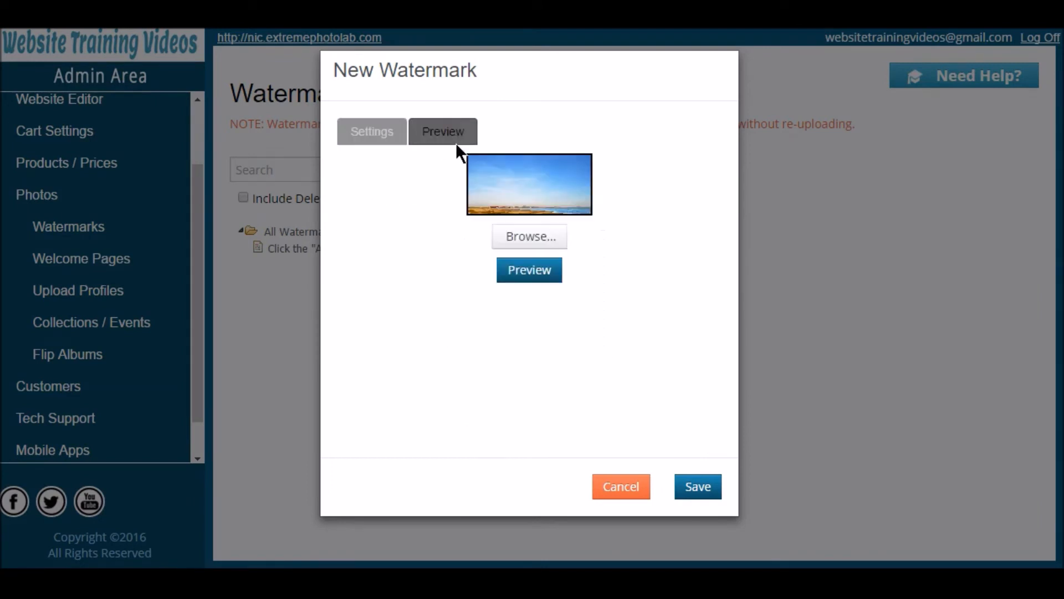
{"action": "left_click", "coordinate": [528, 274]}
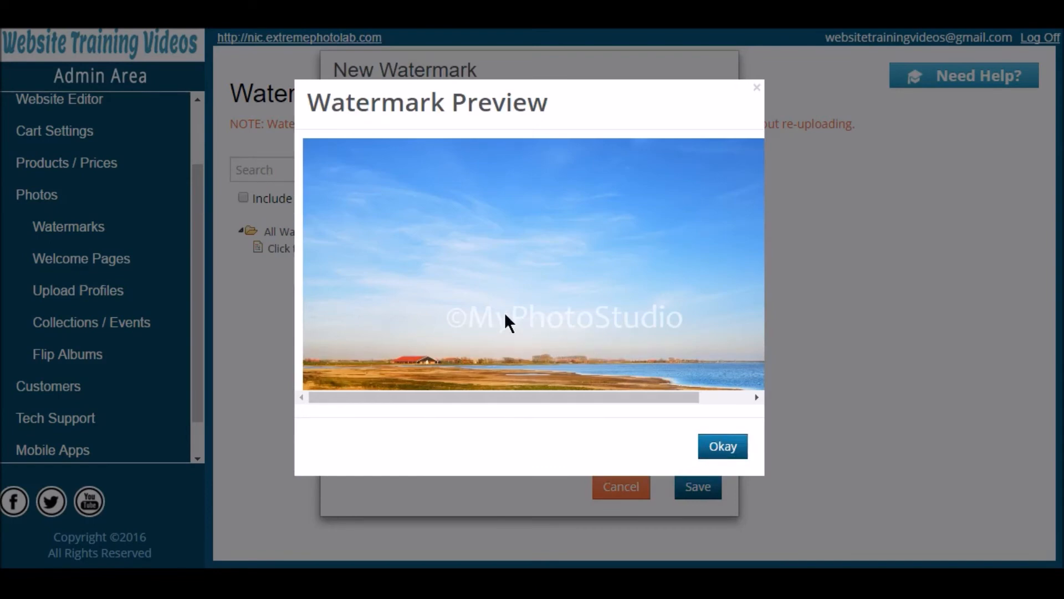
{"action": "left_click", "coordinate": [722, 452]}
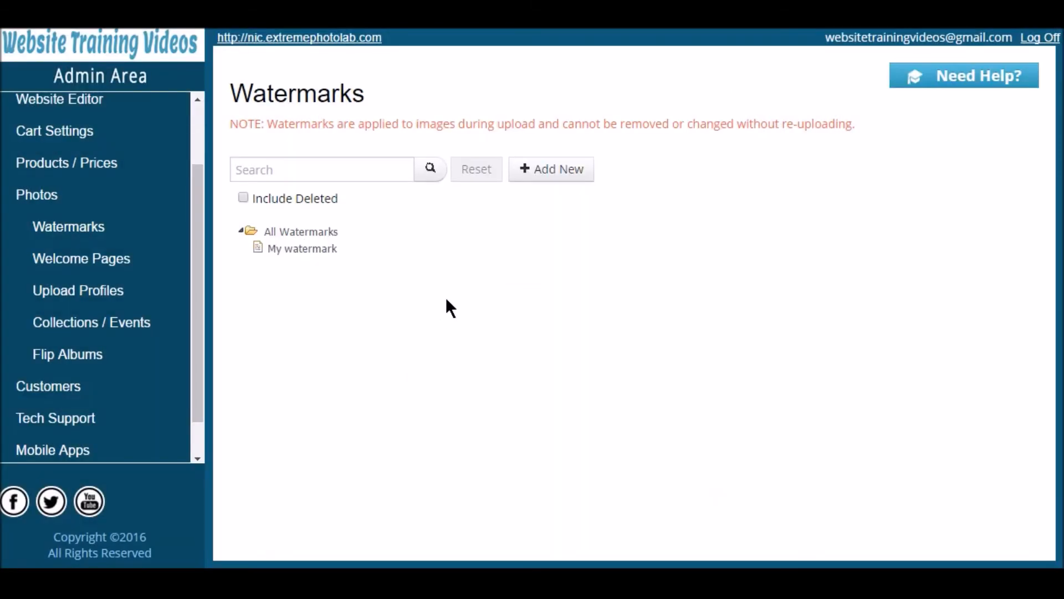
Step: Add and save a second watermark named Logo Watermark using the Watermark Image type
{"action": "left_click", "coordinate": [558, 176]}
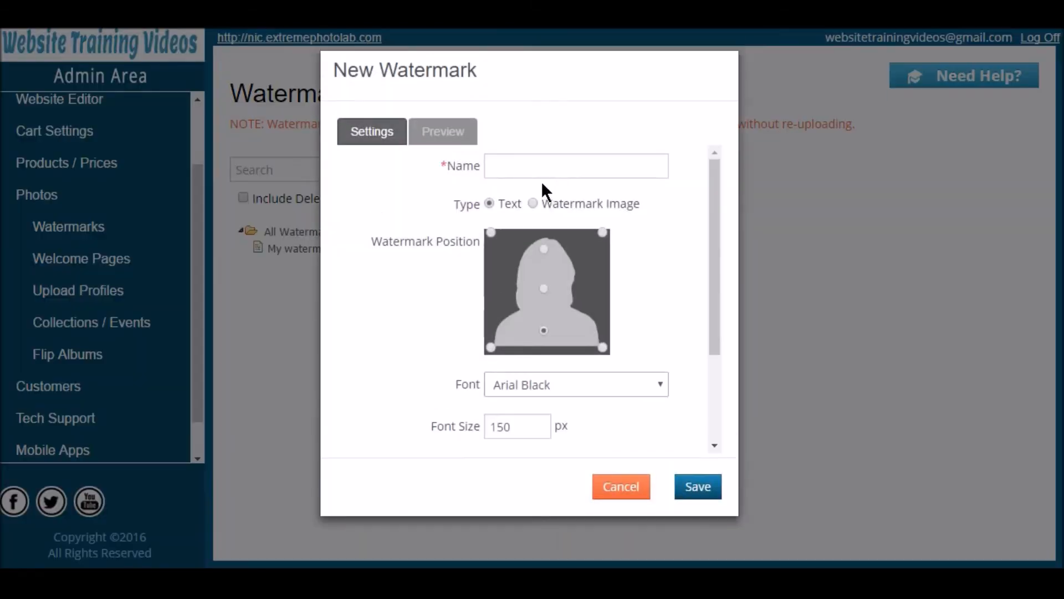
{"action": "left_click", "coordinate": [548, 176]}
{"action": "type", "text": "Logo "}
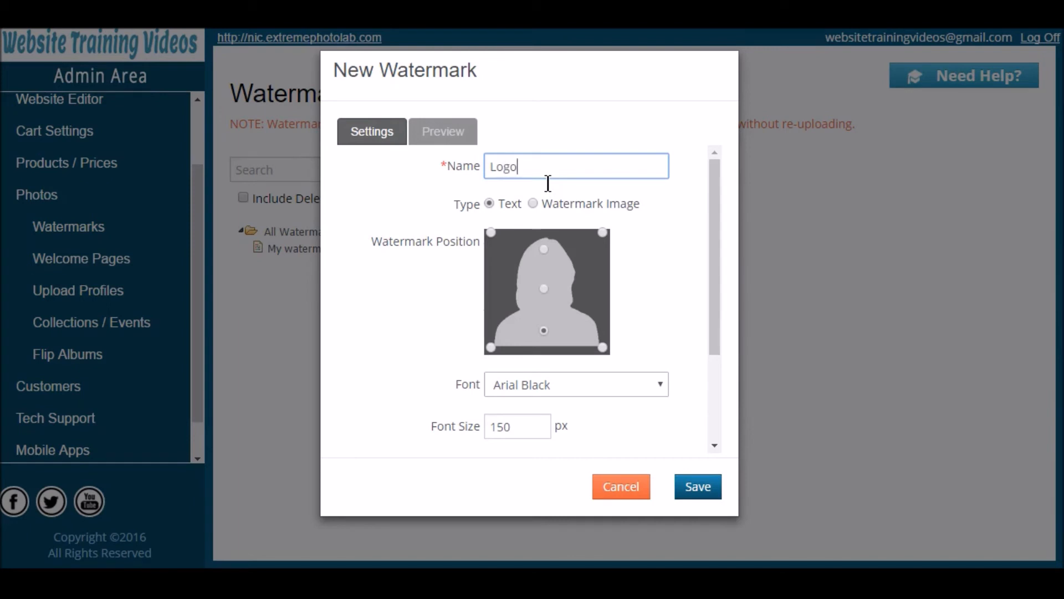
{"action": "type", "text": "Watermark"}
{"action": "left_click", "coordinate": [532, 203]}
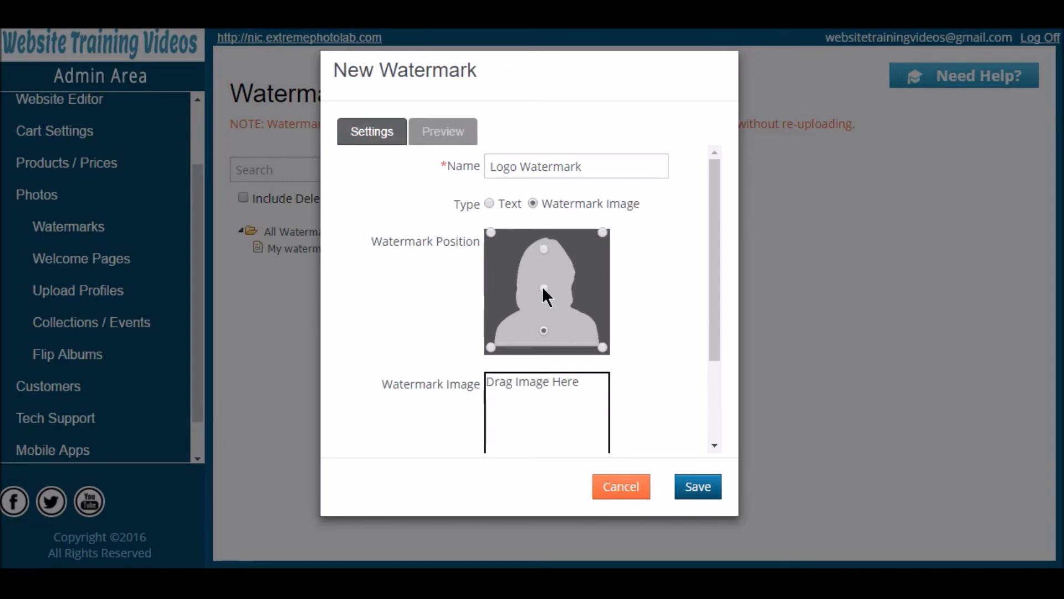
{"action": "scroll", "coordinate": [551, 344], "scroll_direction": "down", "scroll_amount": 2}
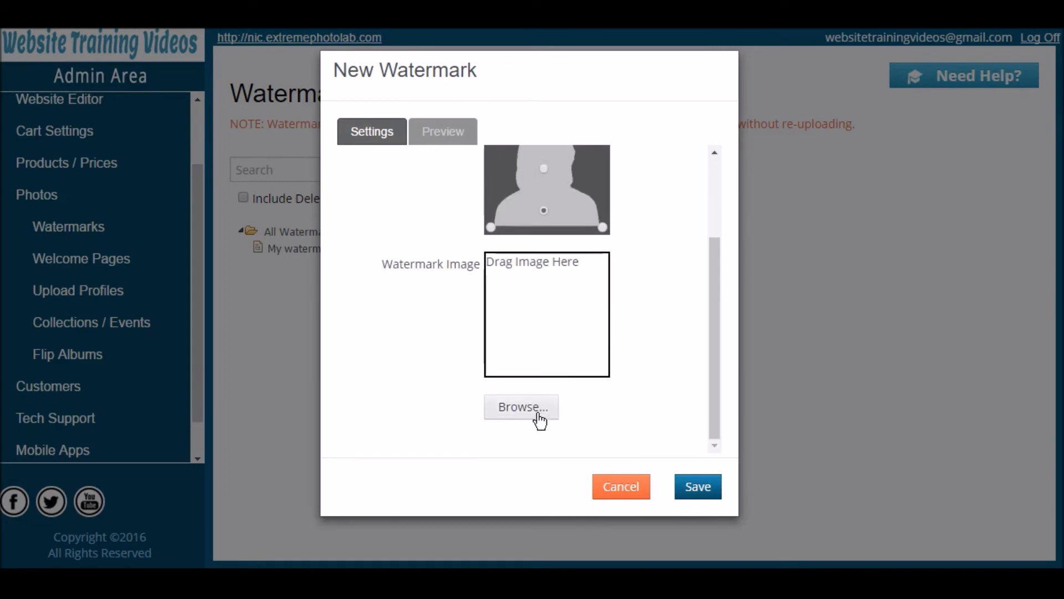
{"action": "left_click", "coordinate": [474, 134]}
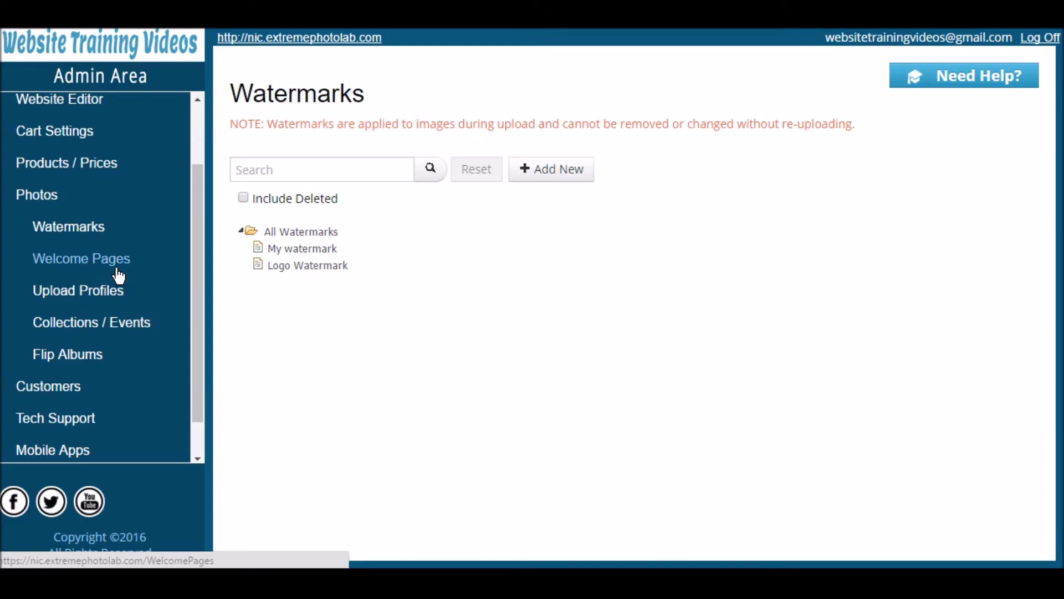
Step: Start a new welcome page named Wedding Welcome with the button text "Enter to view Images"
{"action": "left_click", "coordinate": [118, 273]}
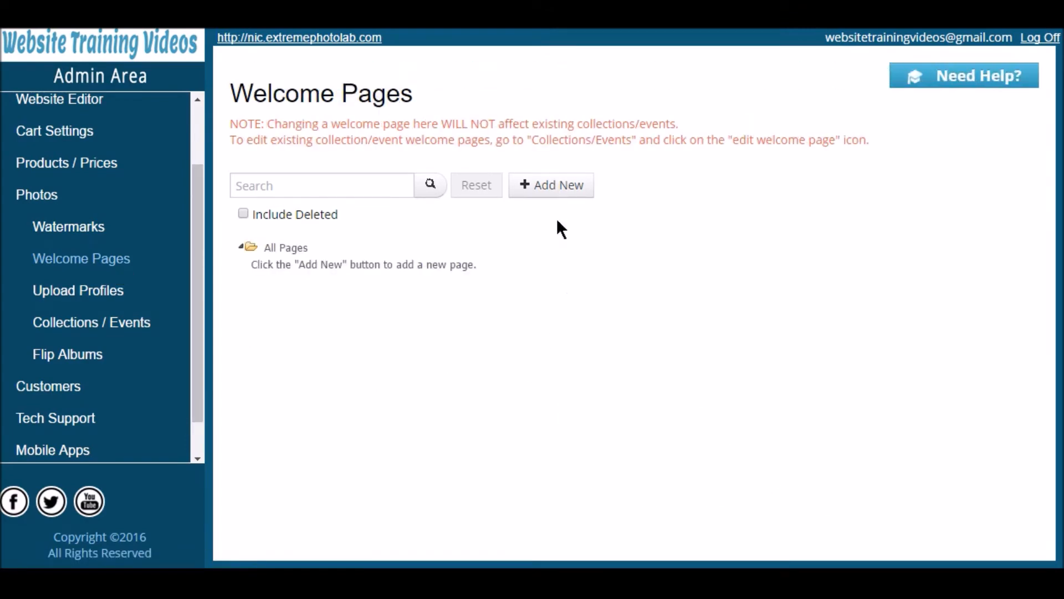
{"action": "left_click", "coordinate": [558, 188]}
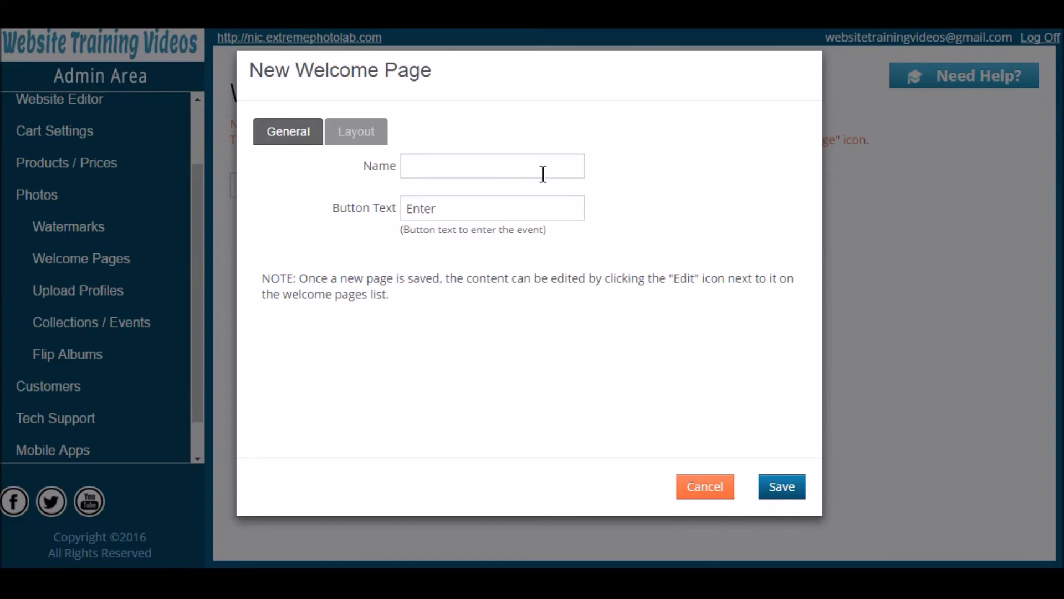
{"action": "left_click", "coordinate": [468, 176]}
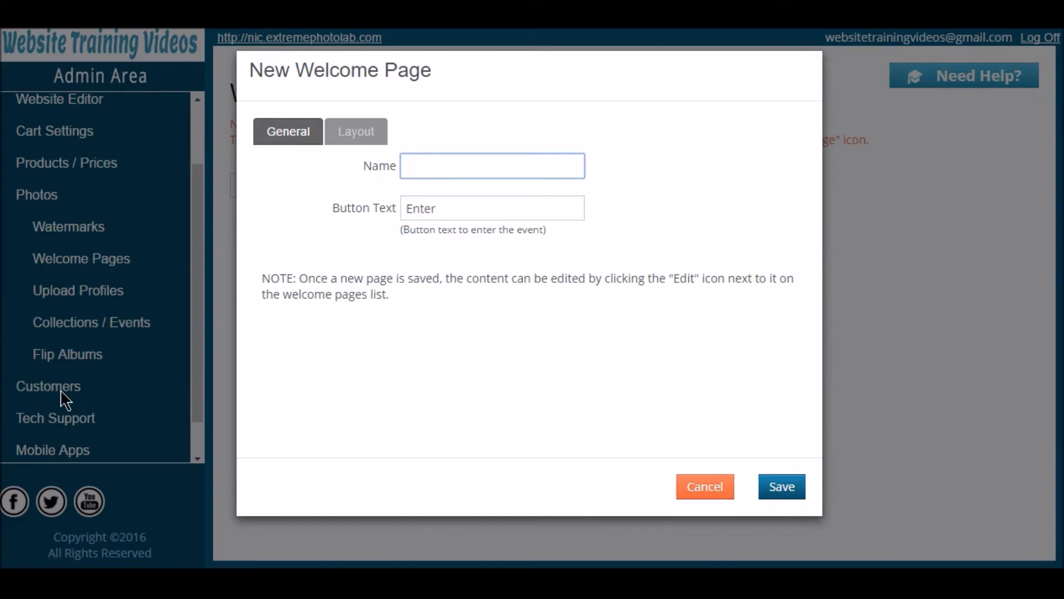
{"action": "type", "text": "Wedding Welcome"}
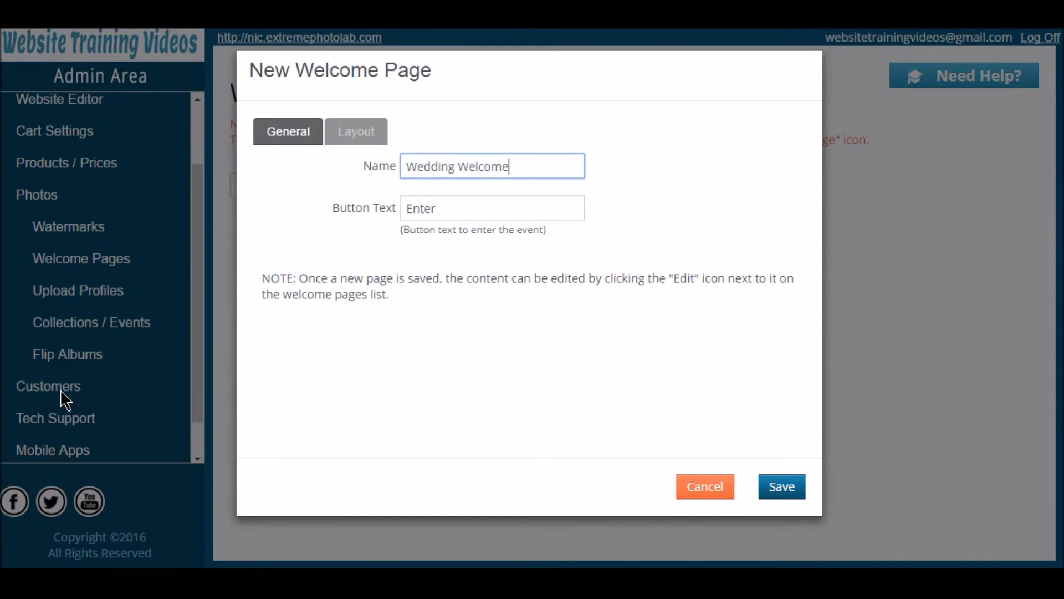
{"action": "left_click_drag", "start_coordinate": [455, 219], "coordinate": [362, 212]}
{"action": "type", "text": "Enter to view Images"}
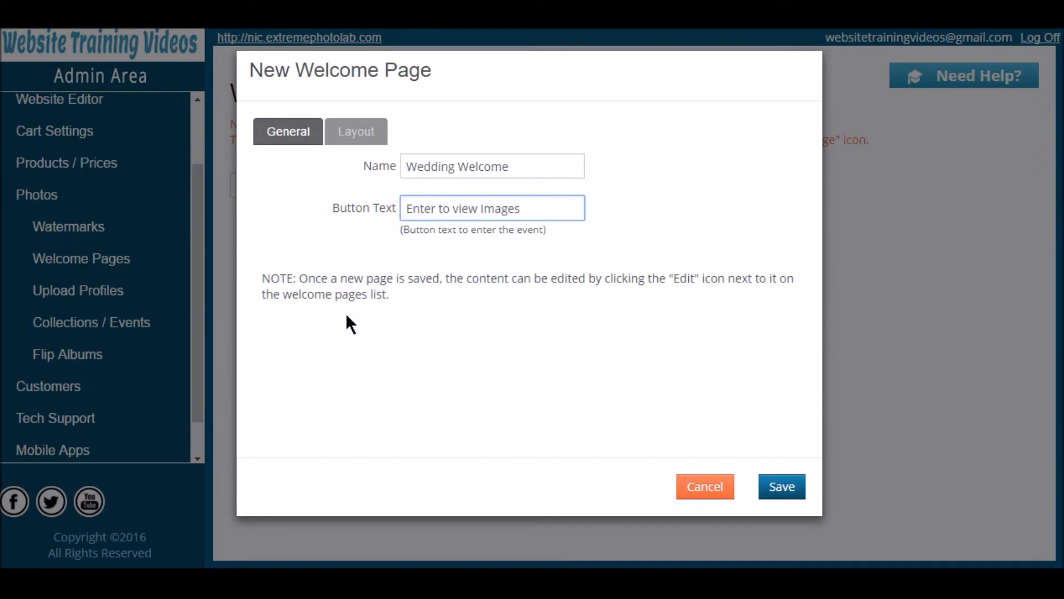
Step: Look through the standard layouts, choose the two-column Layout 2 and save the welcome page
{"action": "left_click", "coordinate": [356, 133]}
{"action": "scroll", "coordinate": [608, 276], "scroll_direction": "down", "scroll_amount": 3}
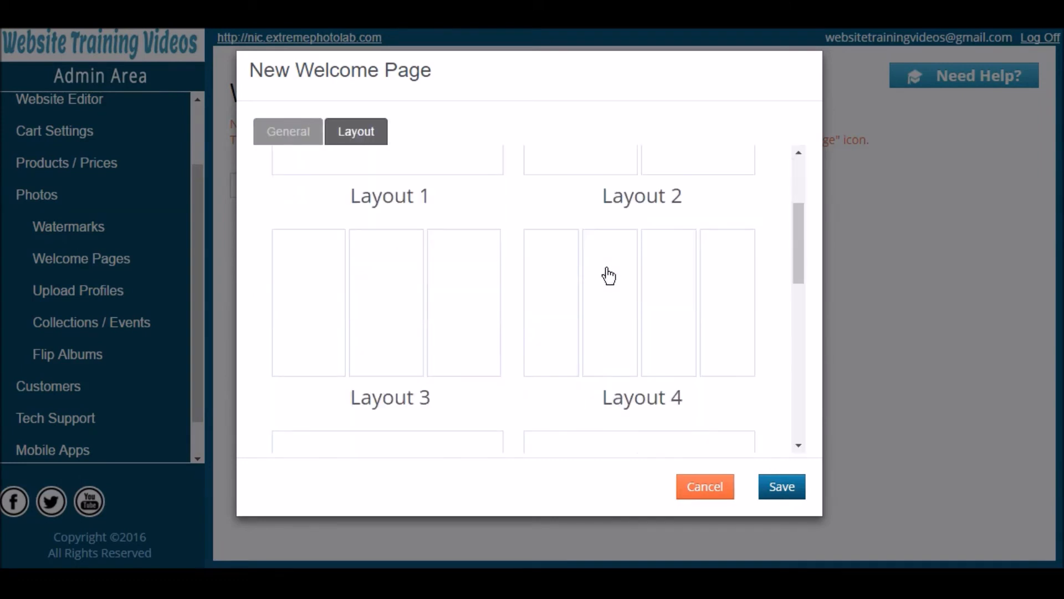
{"action": "scroll", "coordinate": [600, 274], "scroll_direction": "down", "scroll_amount": 10}
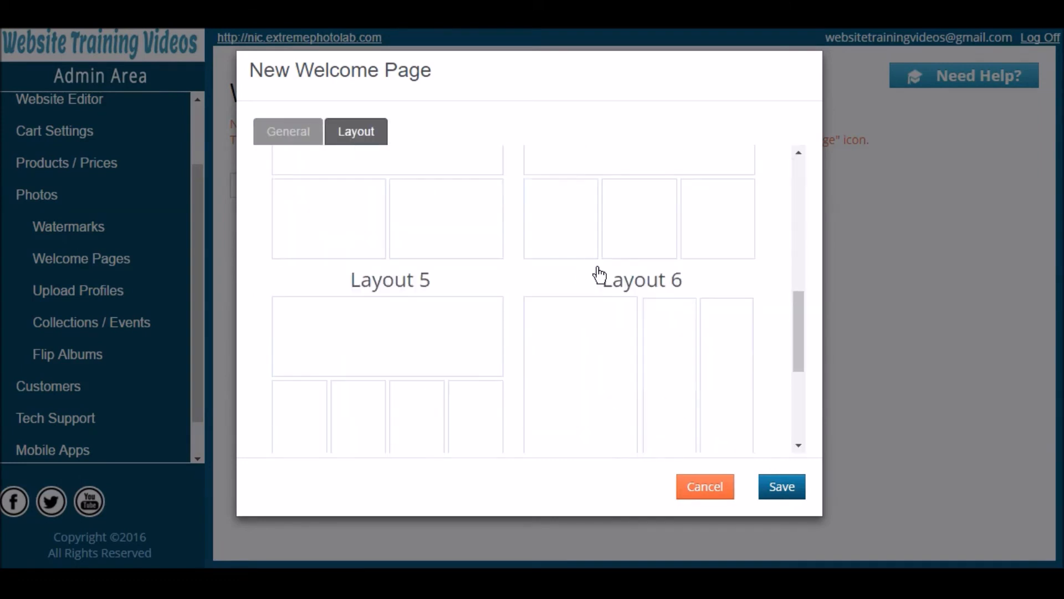
{"action": "scroll", "coordinate": [600, 274], "scroll_direction": "up", "scroll_amount": 6}
{"action": "scroll", "coordinate": [599, 274], "scroll_direction": "up", "scroll_amount": 5}
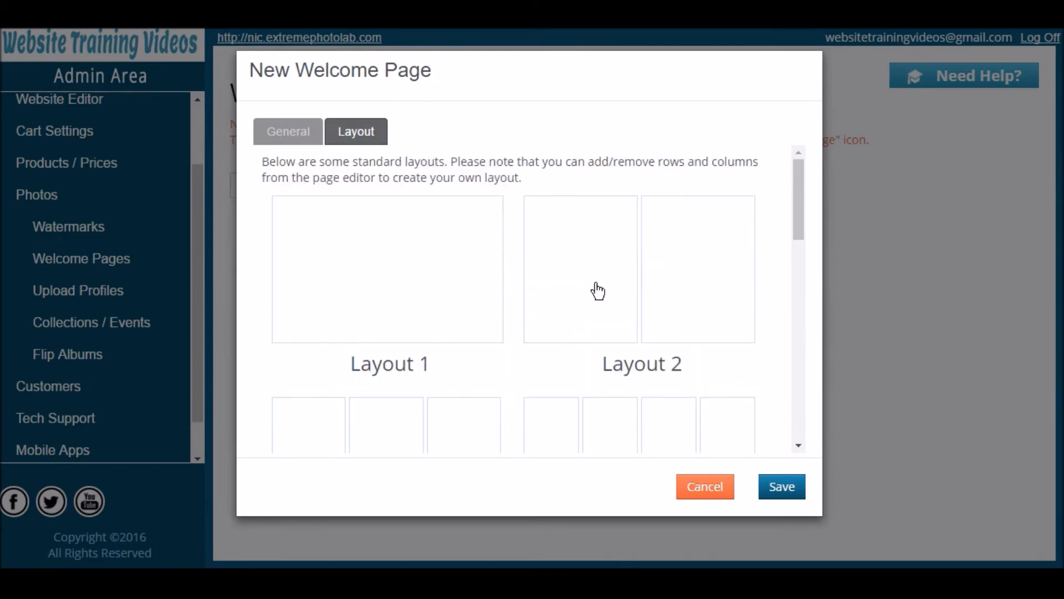
{"action": "left_click", "coordinate": [597, 291]}
{"action": "left_click", "coordinate": [781, 489]}
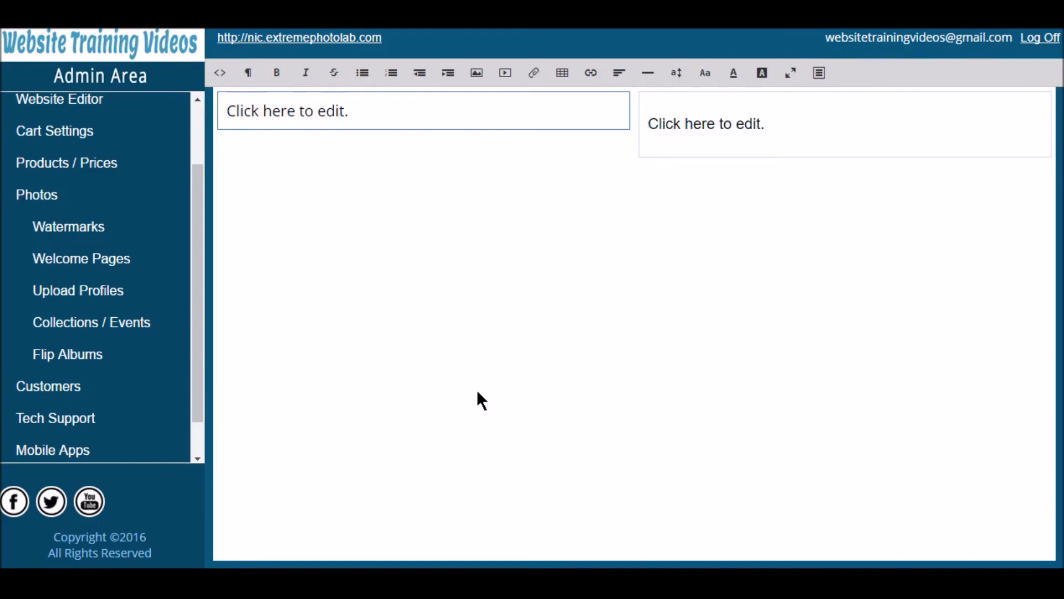
Step: Replace the placeholder text in the welcome page's left column with the uploaded clownfish photo AS6_5558-48.jpg
{"action": "left_click_drag", "start_coordinate": [359, 118], "coordinate": [224, 114]}
{"action": "left_click", "coordinate": [476, 72]}
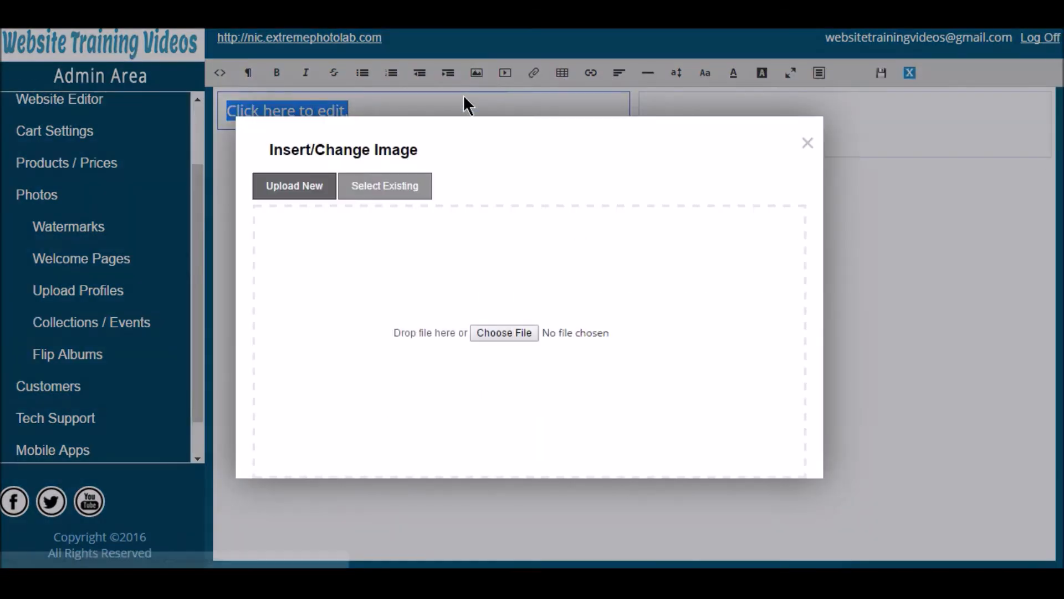
{"action": "left_click", "coordinate": [486, 332]}
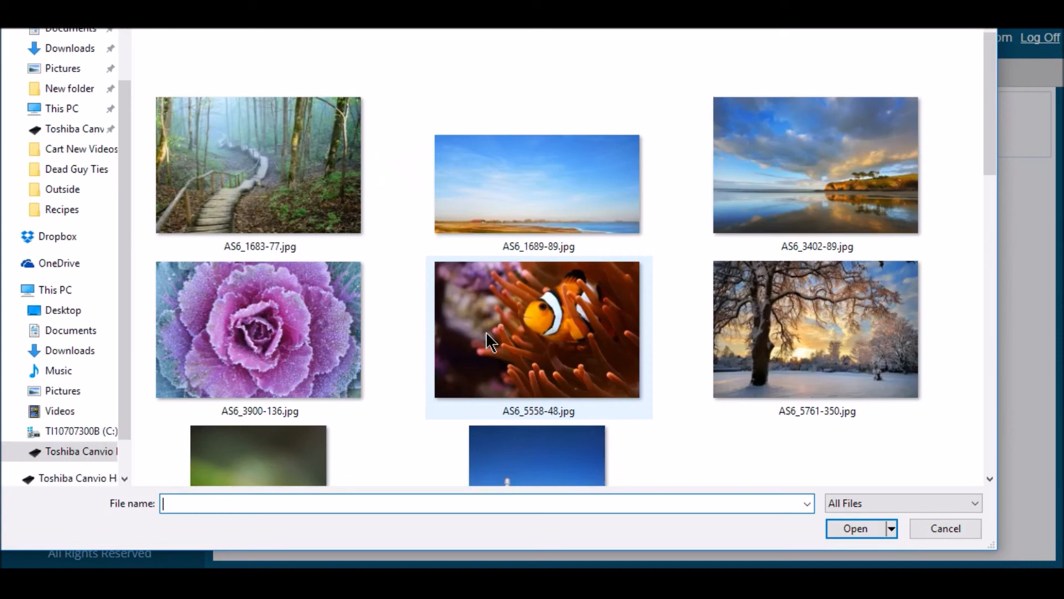
{"action": "double_click", "coordinate": [529, 336]}
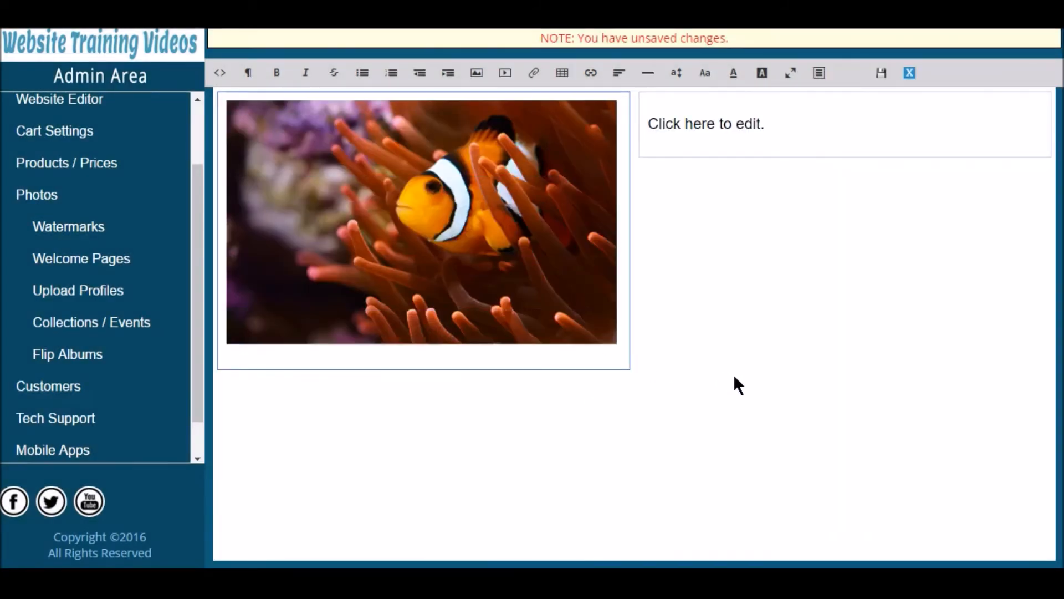
Step: Replace the placeholder in the welcome page's right column with "Write about the happy couple and your wedding photography!"
{"action": "left_click", "coordinate": [788, 146]}
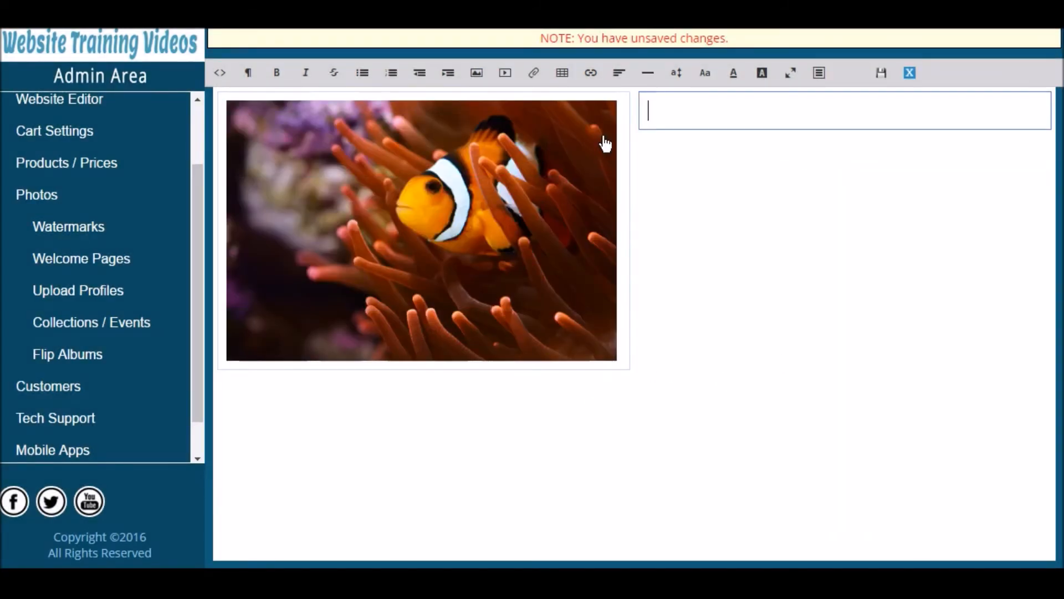
{"action": "type", "text": "W"}
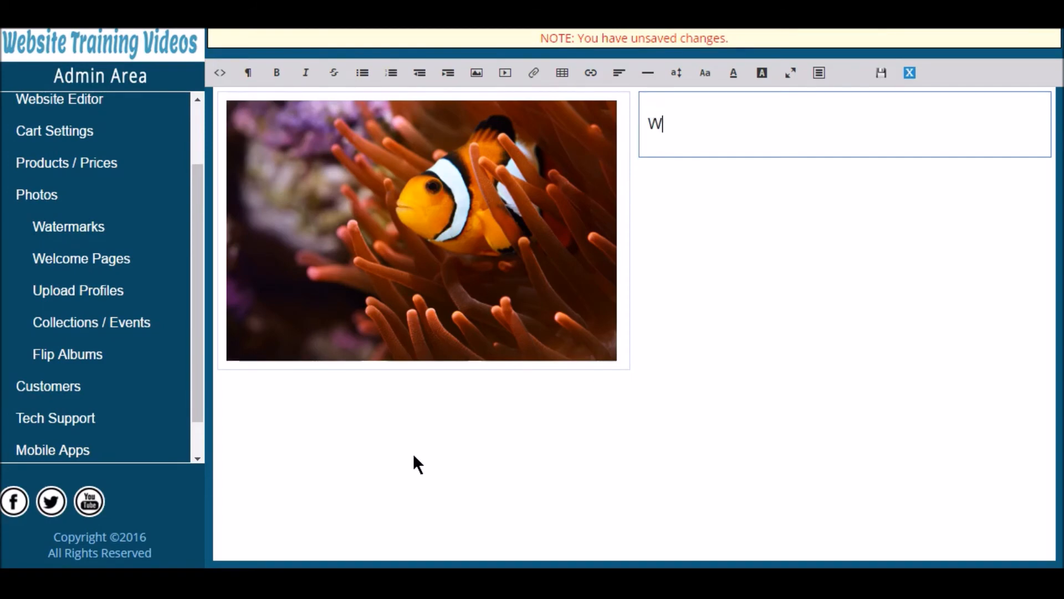
{"action": "type", "text": "rite about the happy"}
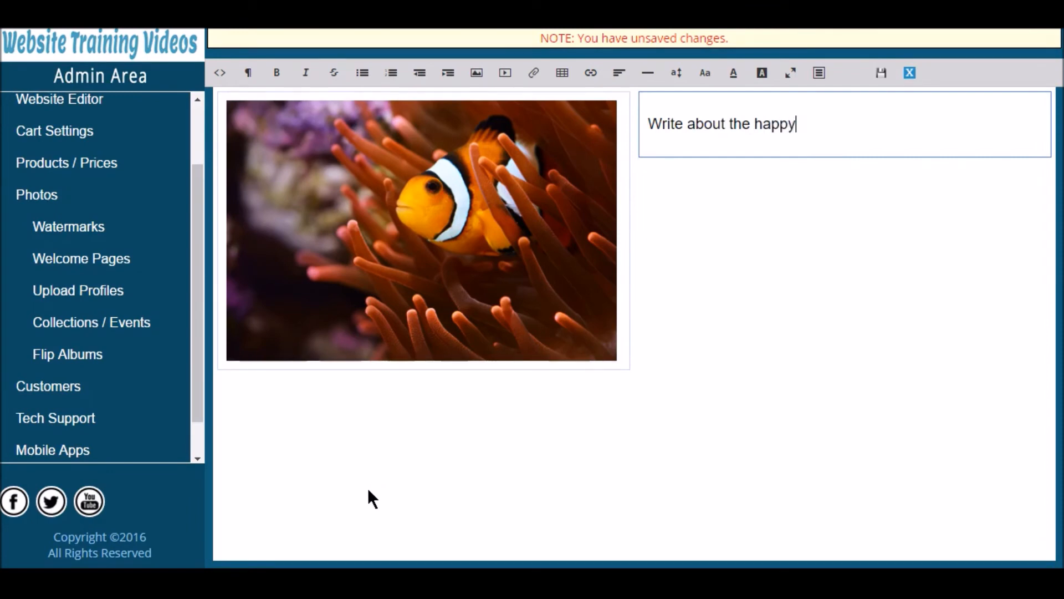
{"action": "mouse_move", "coordinate": [0, 139]}
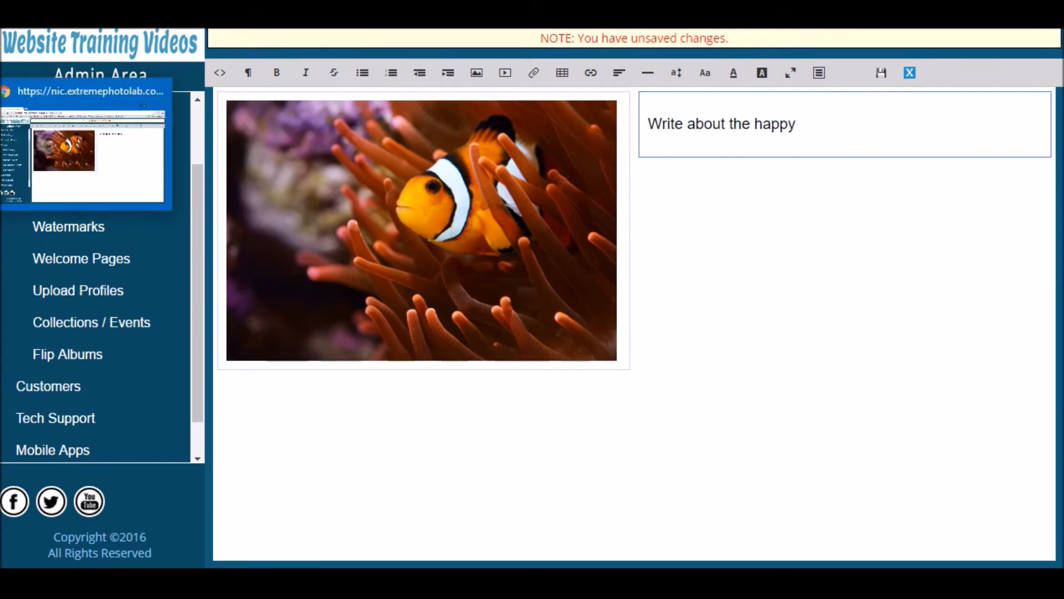
{"action": "type", "text": "couple and your wedding pho"}
{"action": "type", "text": "tography!"}
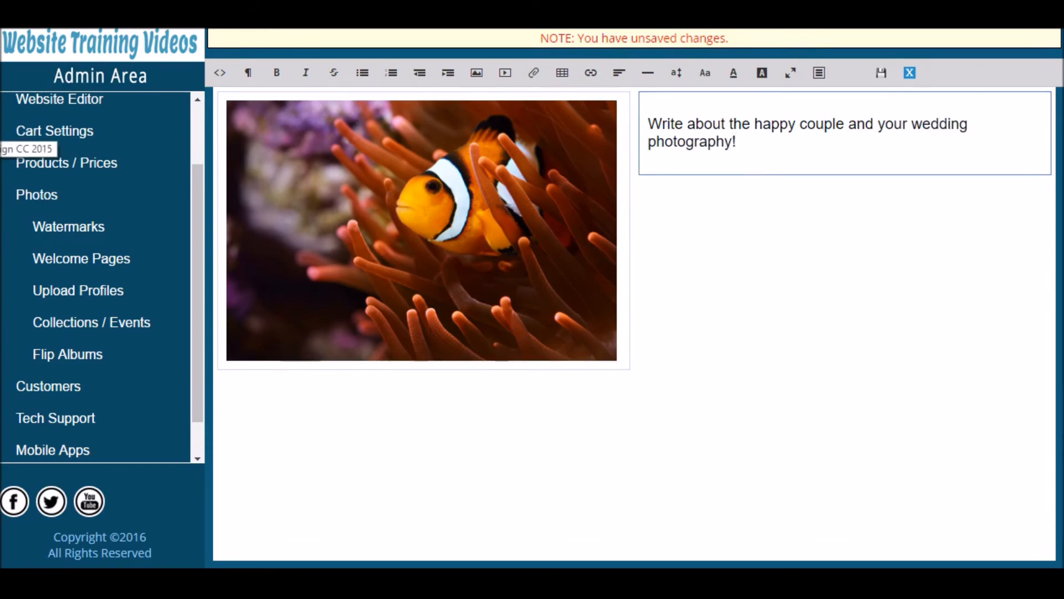
Step: Save the welcome page's content and close its editor
{"action": "left_click", "coordinate": [885, 76]}
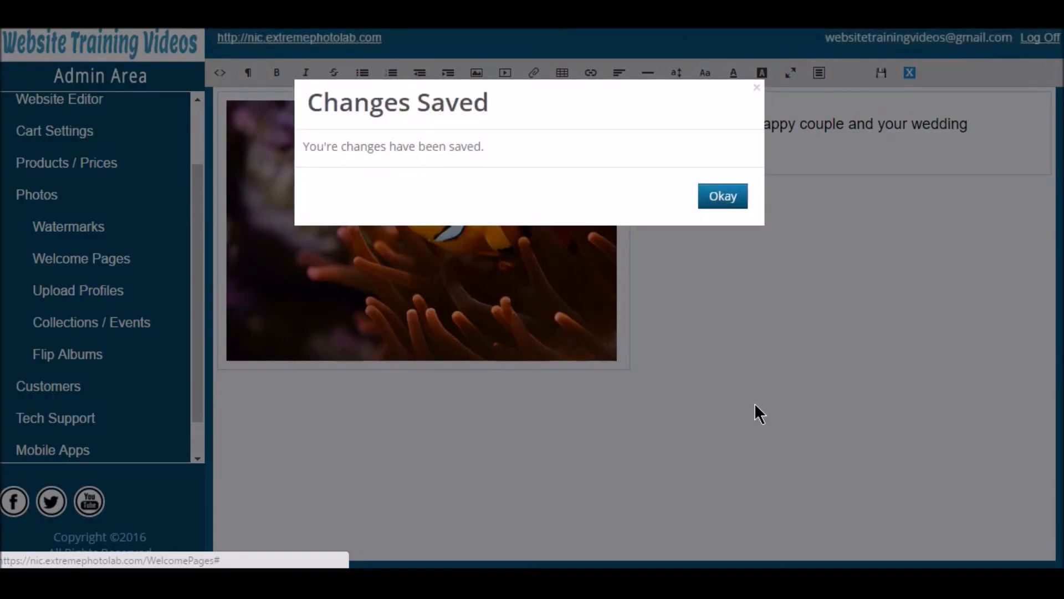
{"action": "left_click", "coordinate": [729, 201]}
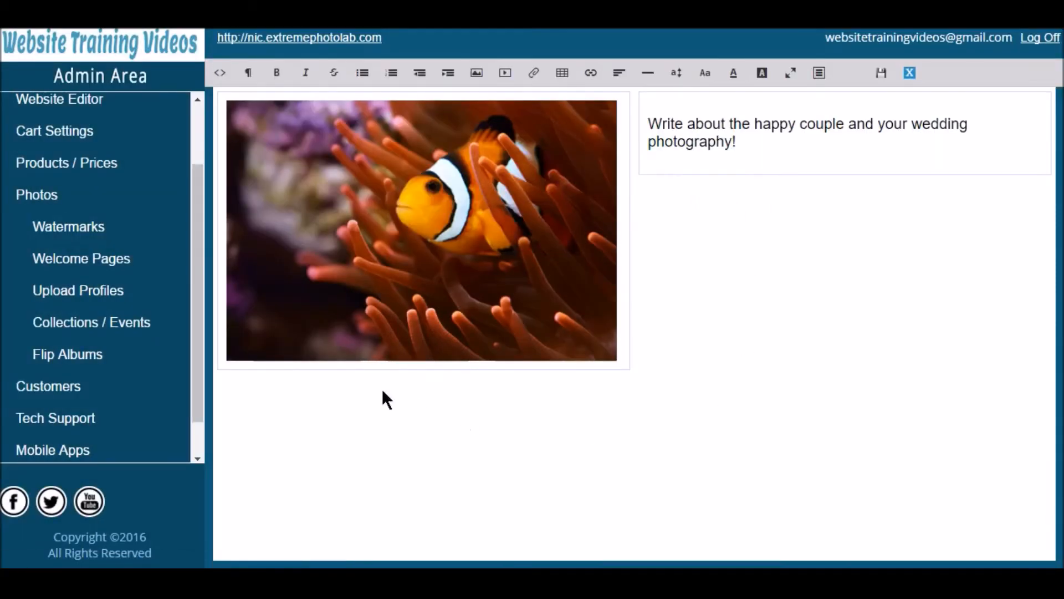
{"action": "left_click", "coordinate": [910, 74]}
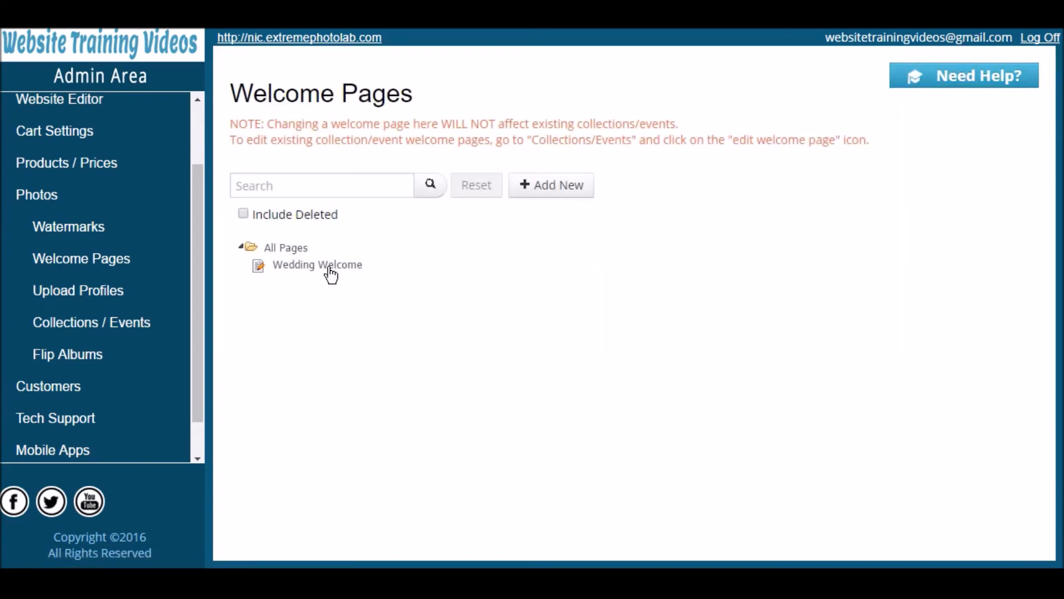
Step: Start a new upload profile and choose Active as its event type
{"action": "left_click", "coordinate": [79, 299]}
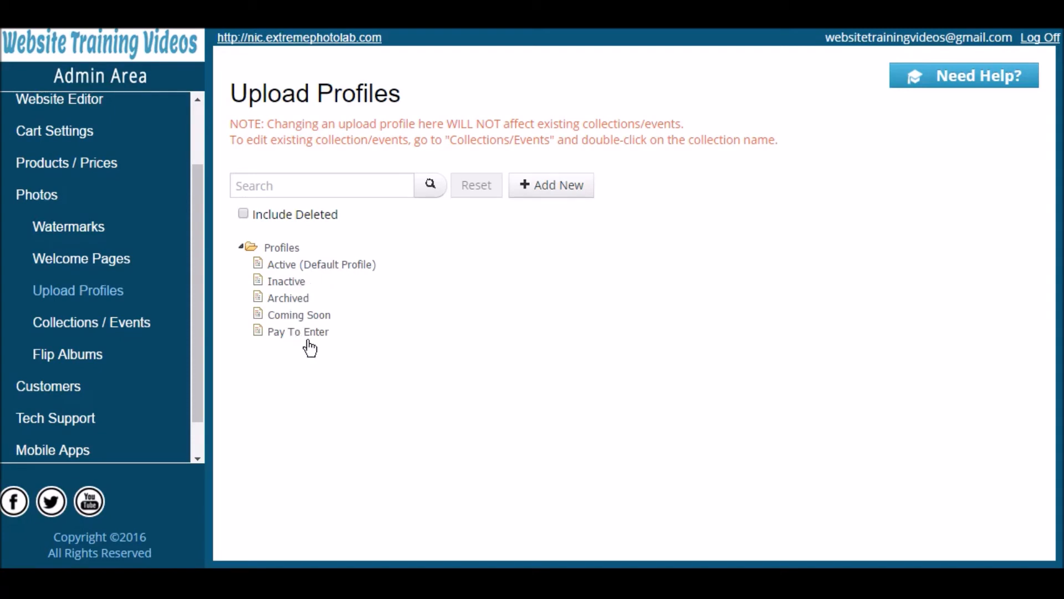
{"action": "left_click", "coordinate": [540, 199]}
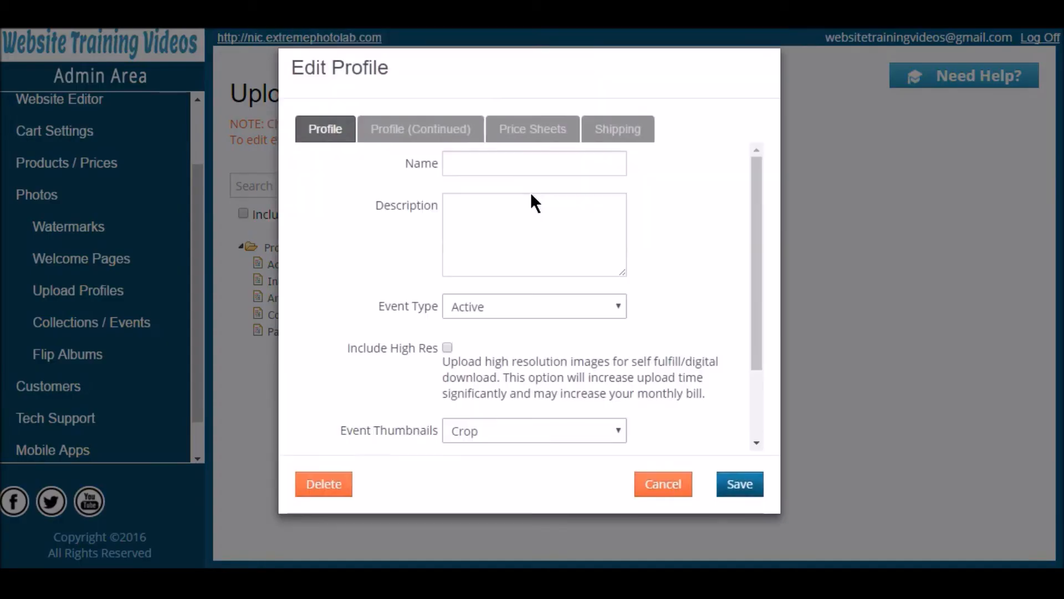
{"action": "left_click", "coordinate": [478, 220]}
{"action": "left_click", "coordinate": [598, 311]}
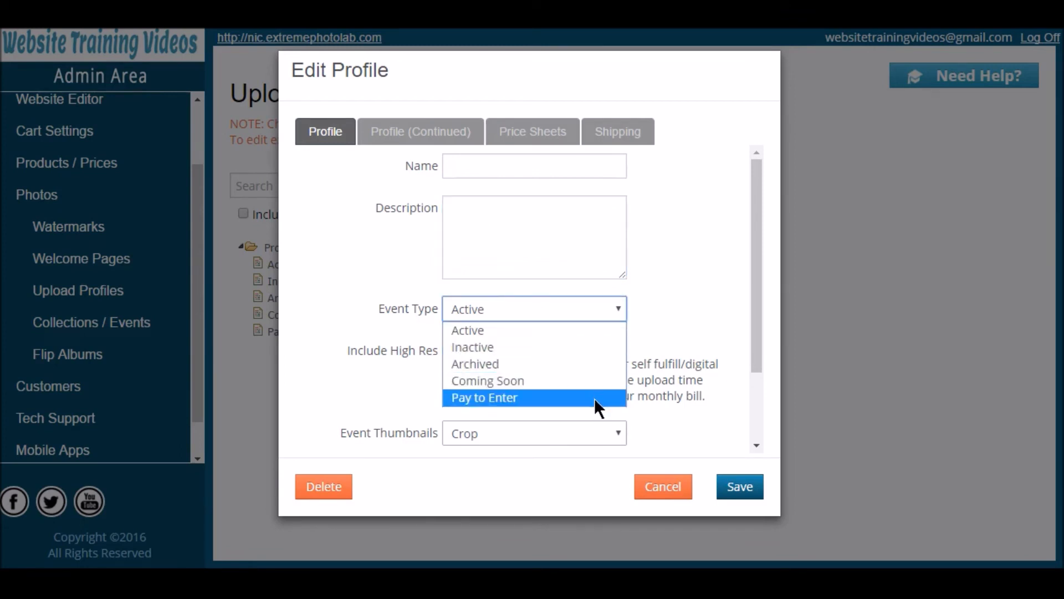
{"action": "left_click", "coordinate": [588, 330]}
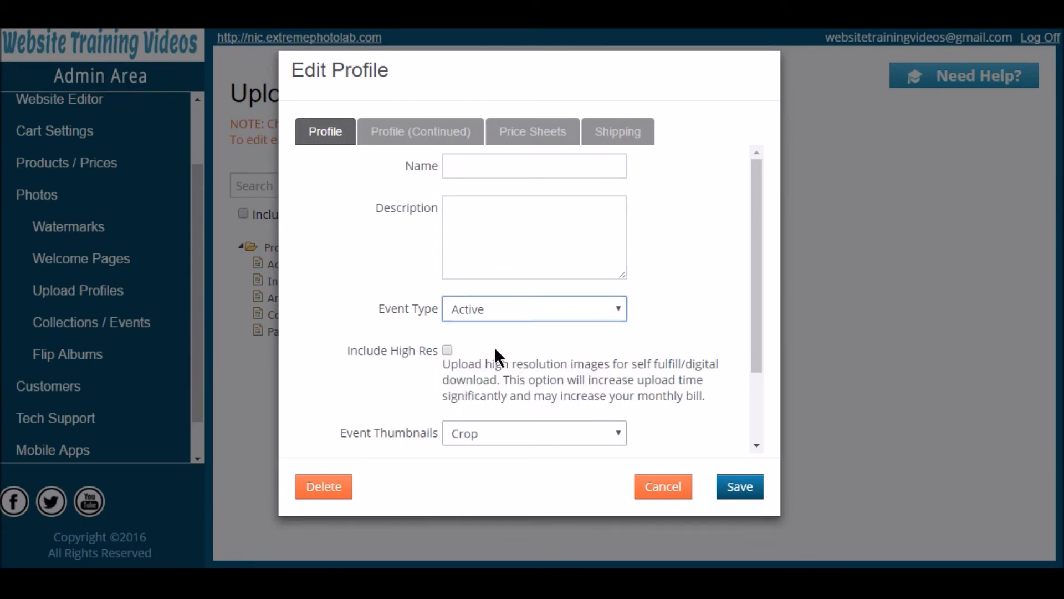
Step: Review the profile's high-resolution, event thumbnail and auto keyword options, keeping Crop for the thumbnails and None for the keyword
{"action": "left_click", "coordinate": [451, 344]}
{"action": "left_click", "coordinate": [450, 349]}
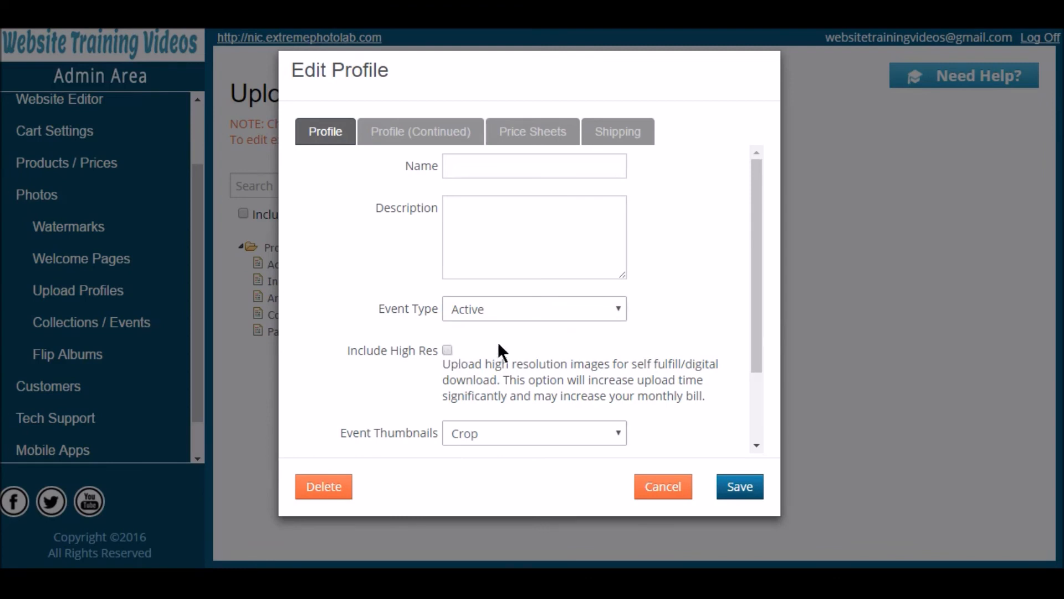
{"action": "scroll", "coordinate": [471, 344], "scroll_direction": "down", "scroll_amount": 3}
{"action": "left_click", "coordinate": [574, 339]}
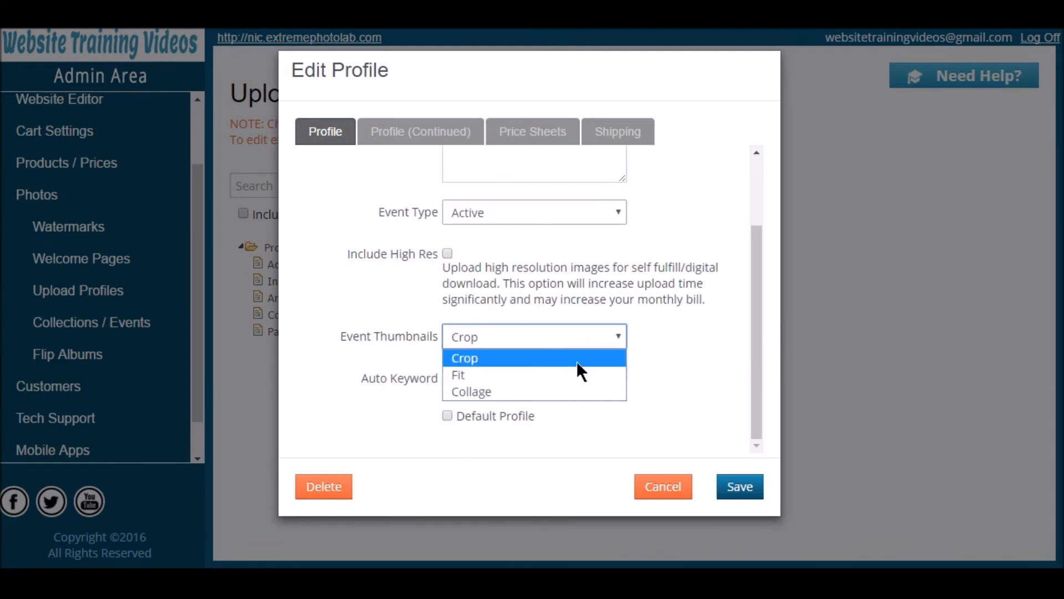
{"action": "left_click", "coordinate": [570, 357]}
{"action": "left_click", "coordinate": [564, 379]}
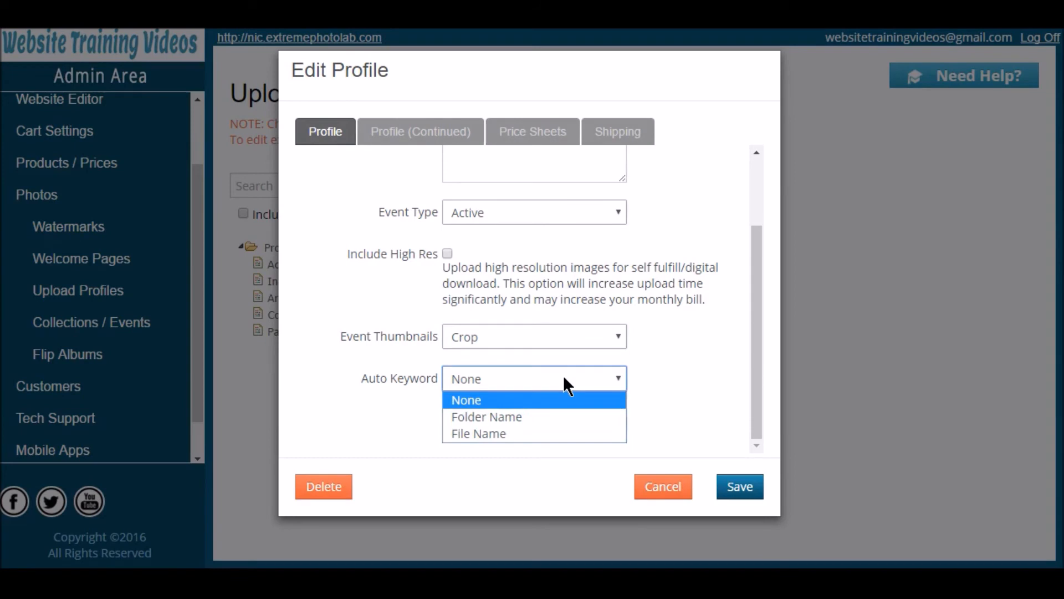
{"action": "left_click", "coordinate": [564, 377]}
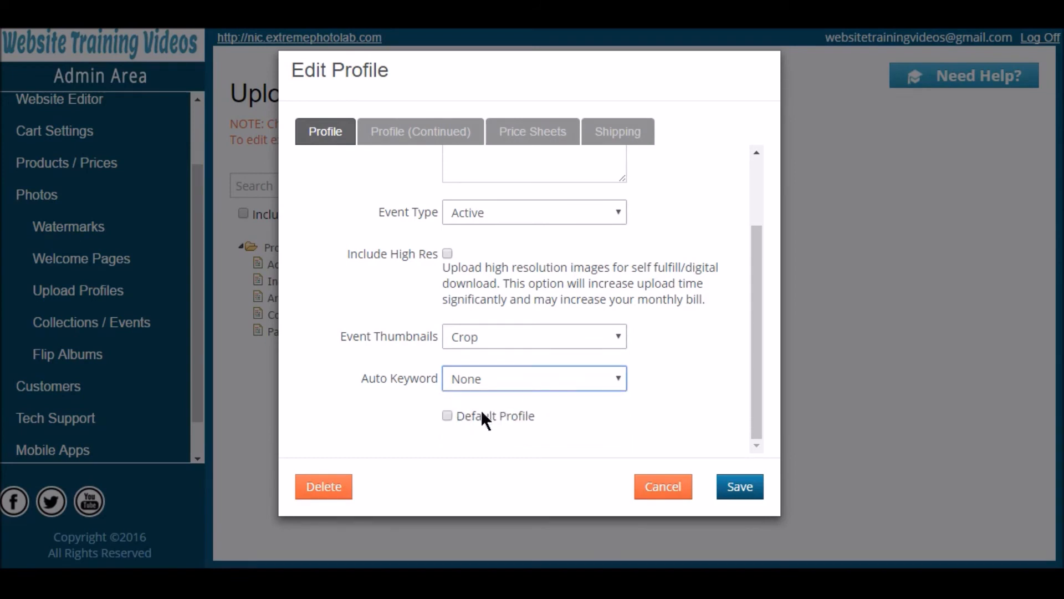
Step: Assign the Logo Watermark and the Wedding Welcome page to the upload profile
{"action": "left_click", "coordinate": [449, 136]}
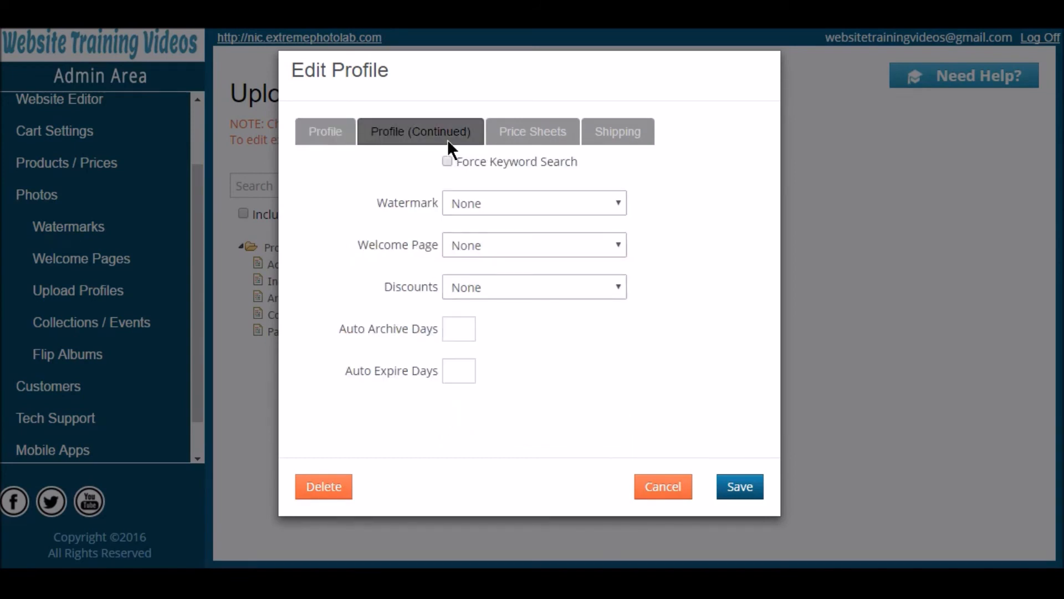
{"action": "left_click", "coordinate": [604, 205]}
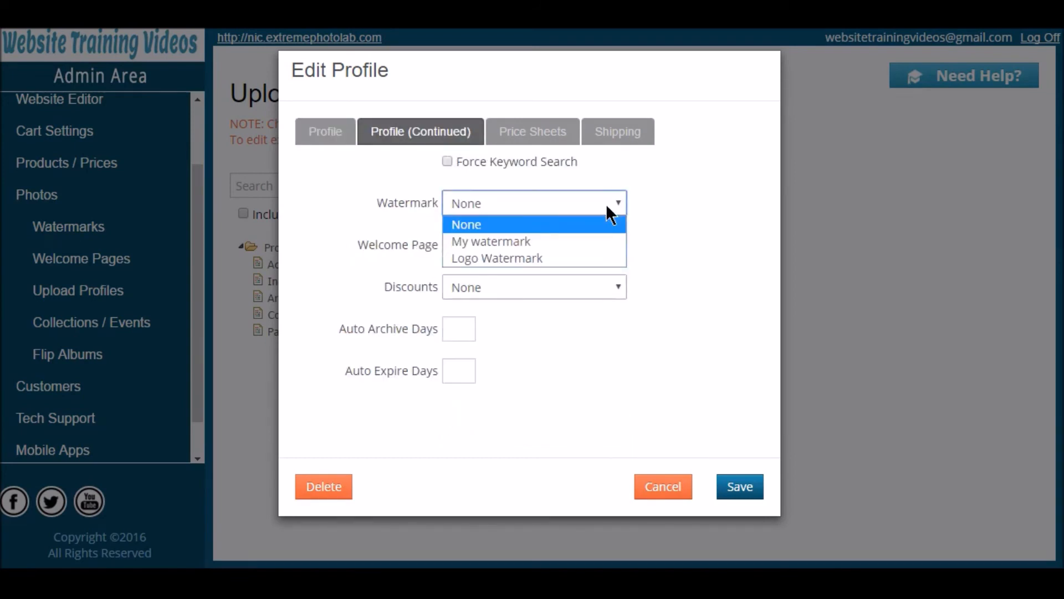
{"action": "left_click", "coordinate": [603, 258]}
{"action": "left_click", "coordinate": [616, 326]}
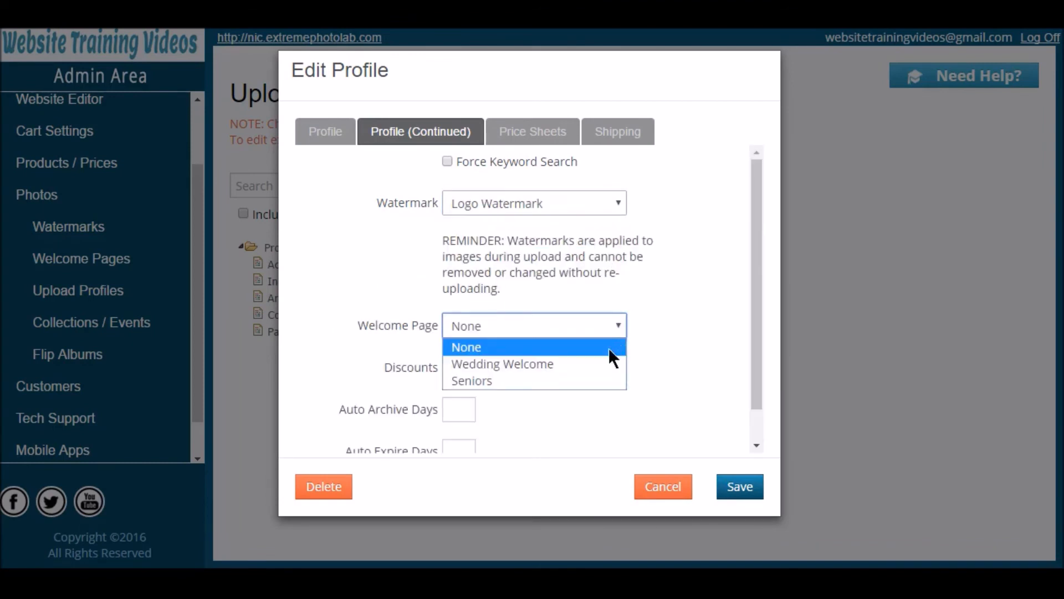
{"action": "left_click", "coordinate": [594, 368]}
Step: Apply the Order Early discount to the upload profile
{"action": "scroll", "coordinate": [649, 340], "scroll_direction": "down", "scroll_amount": 2}
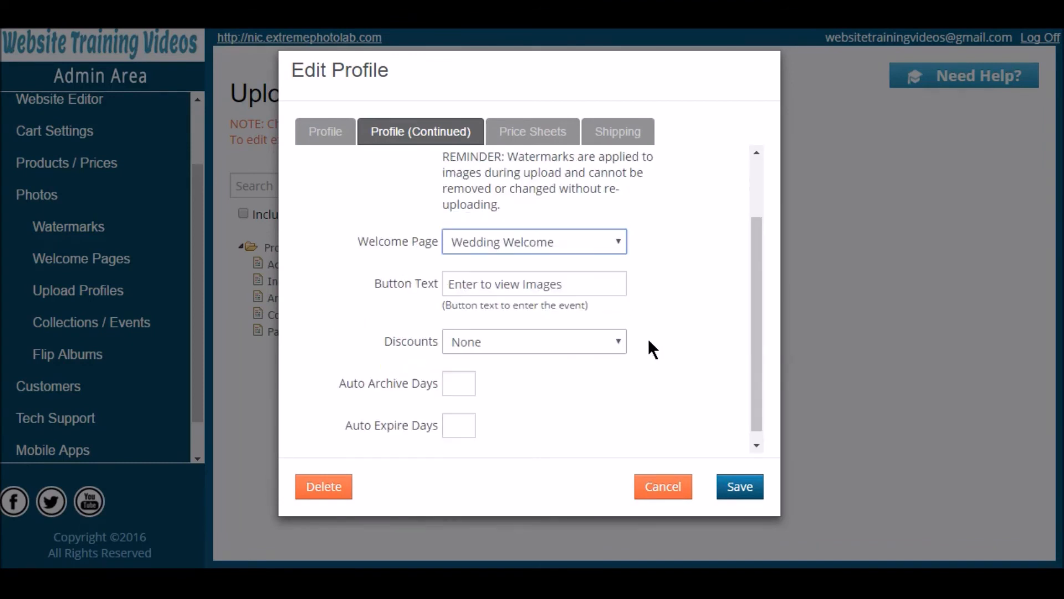
{"action": "scroll", "coordinate": [649, 341], "scroll_direction": "down", "scroll_amount": 1}
{"action": "left_click", "coordinate": [615, 332]}
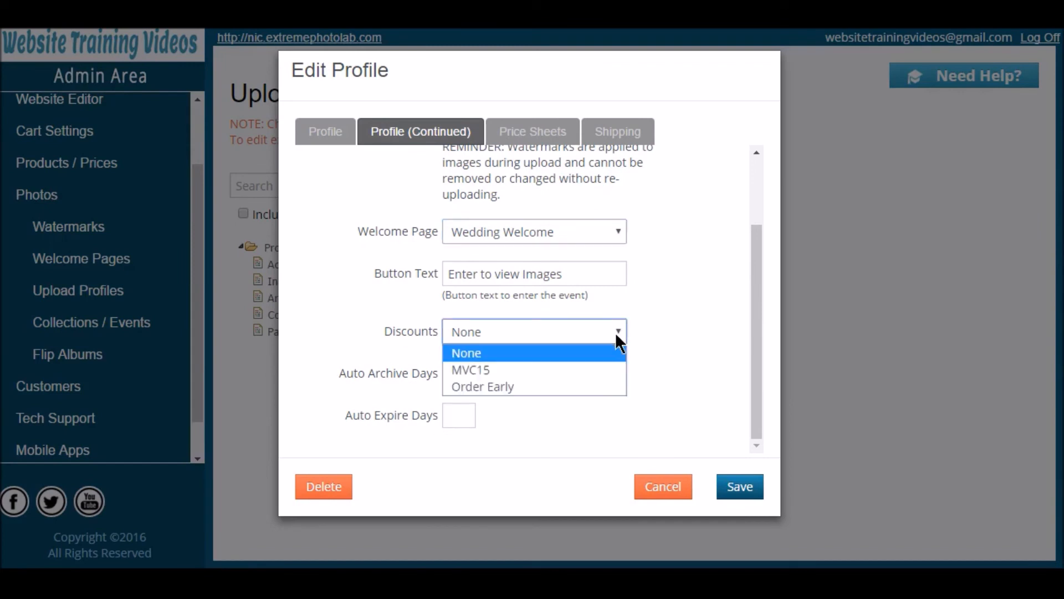
{"action": "left_click", "coordinate": [605, 386]}
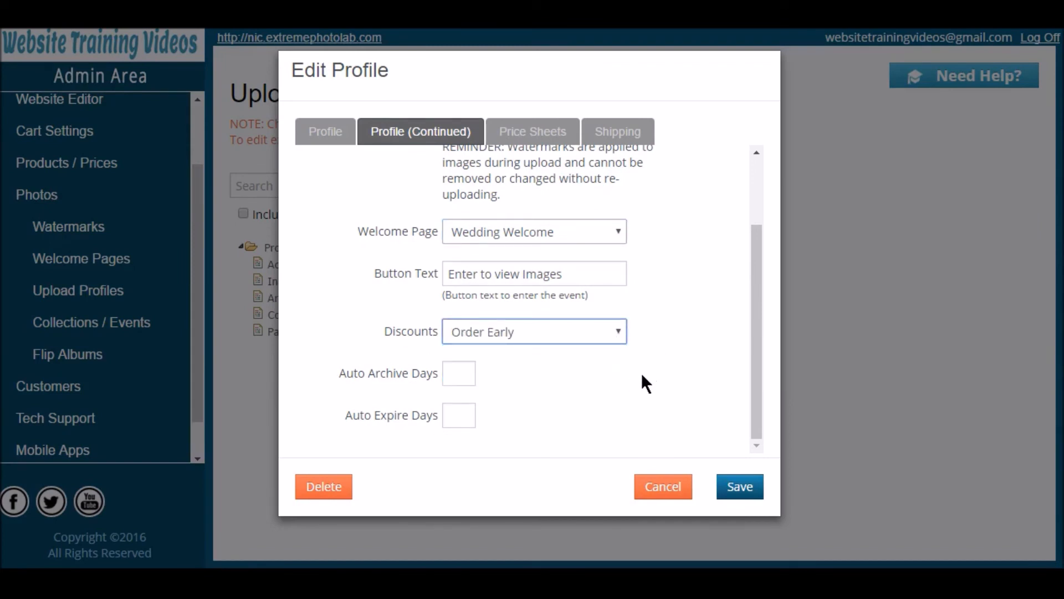
Step: Try 15 days for both auto archive and auto expire, clearing each value again
{"action": "left_click", "coordinate": [479, 385]}
{"action": "type", "text": "15"}
{"action": "double_click", "coordinate": [459, 388]}
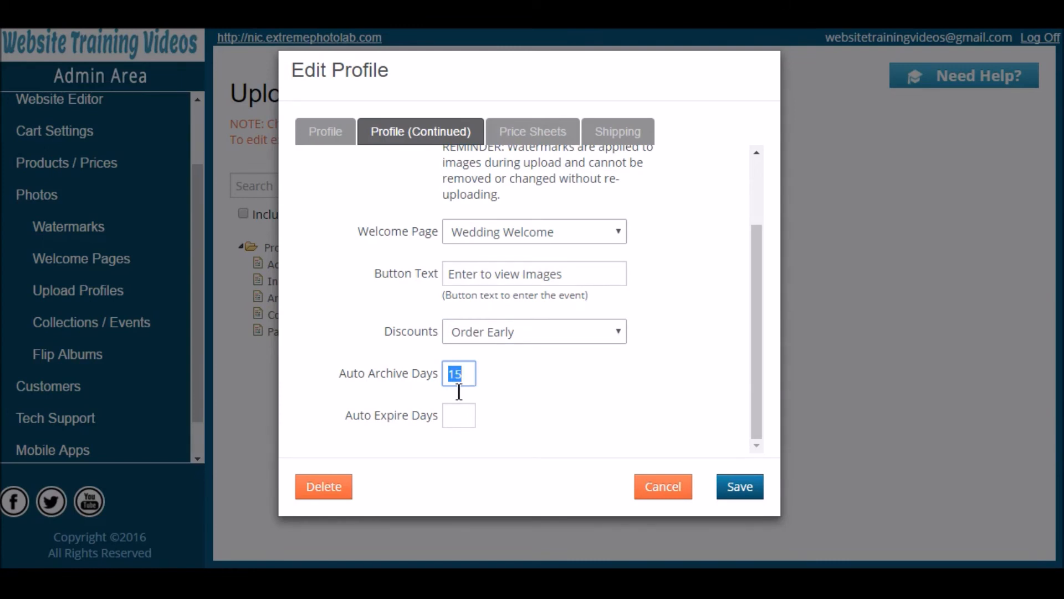
{"action": "key", "text": "BackSpace"}
{"action": "left_click", "coordinate": [480, 421]}
{"action": "type", "text": "15"}
{"action": "double_click", "coordinate": [458, 417]}
{"action": "key", "text": "BackSpace"}
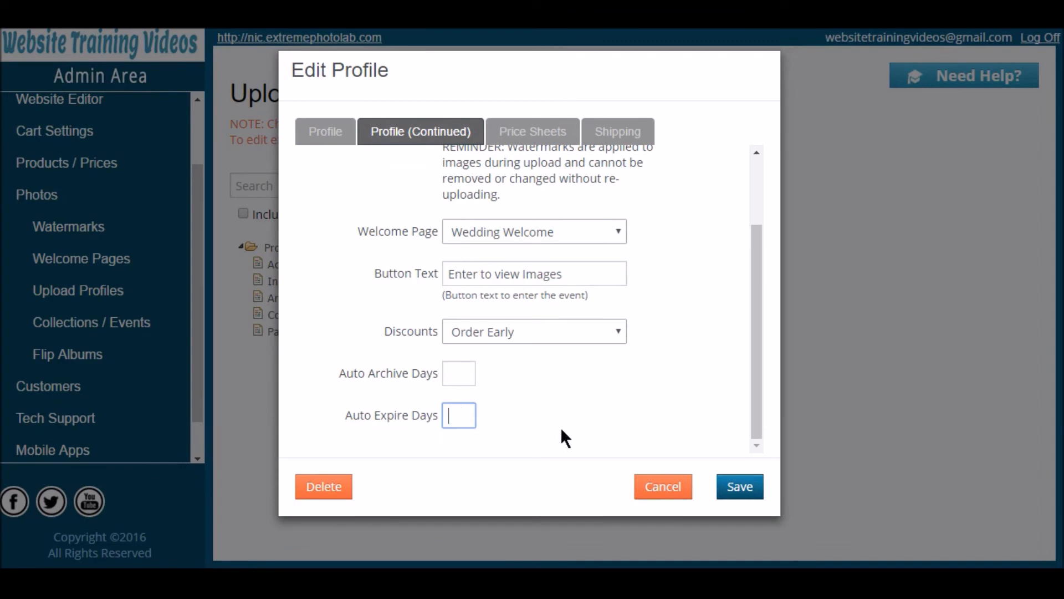
Step: Look at the profile's price sheets, enable Standard Shipping under My Shipping and save the profile
{"action": "left_click", "coordinate": [542, 139]}
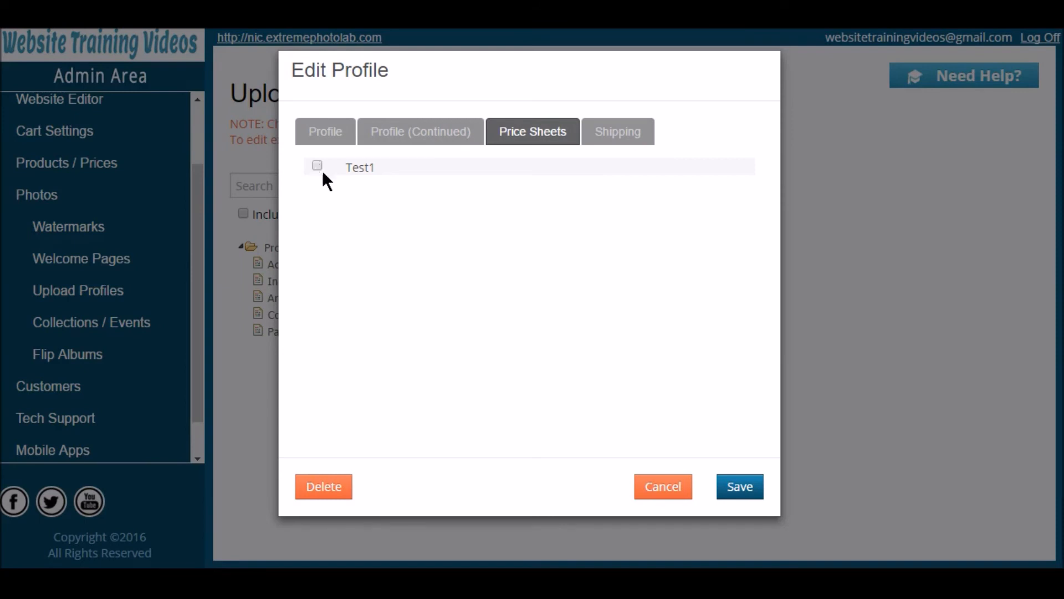
{"action": "left_click", "coordinate": [615, 143]}
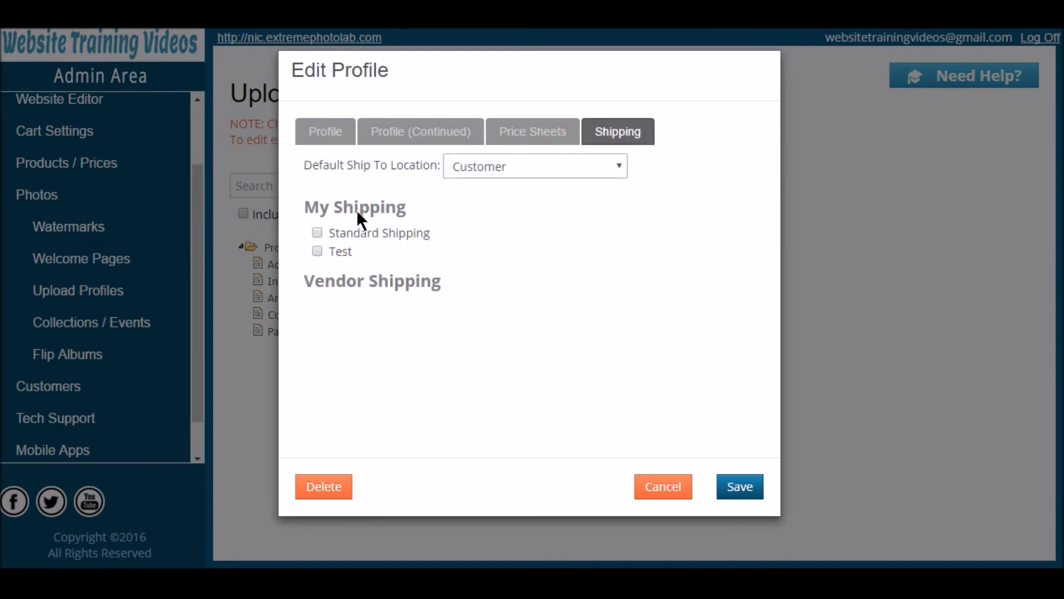
{"action": "left_click", "coordinate": [317, 232]}
{"action": "left_click", "coordinate": [739, 493]}
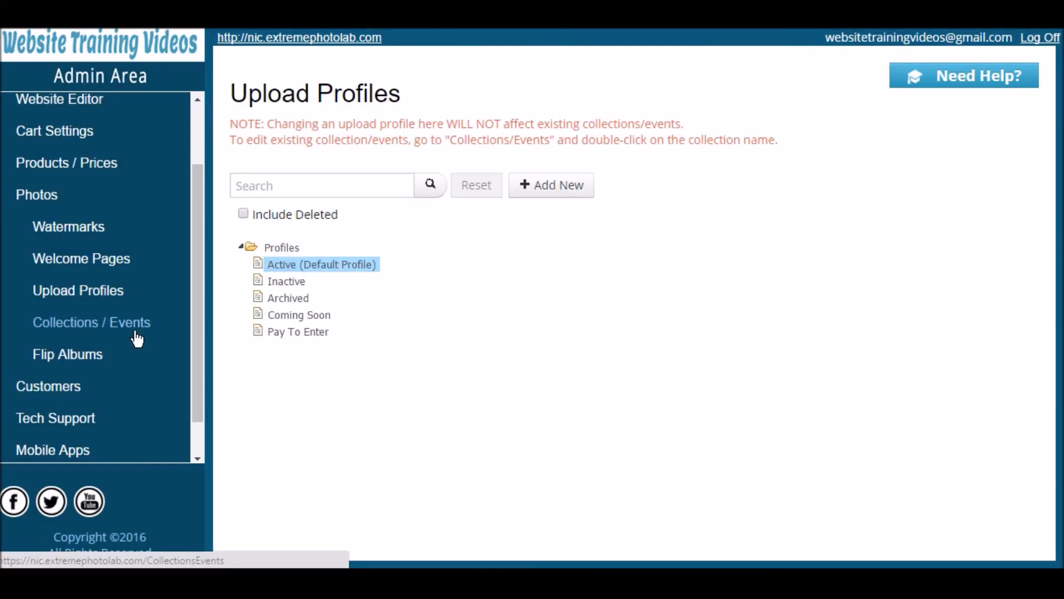
Step: Go to the collections and events page and start a new collection using the Active profile
{"action": "left_click", "coordinate": [137, 339]}
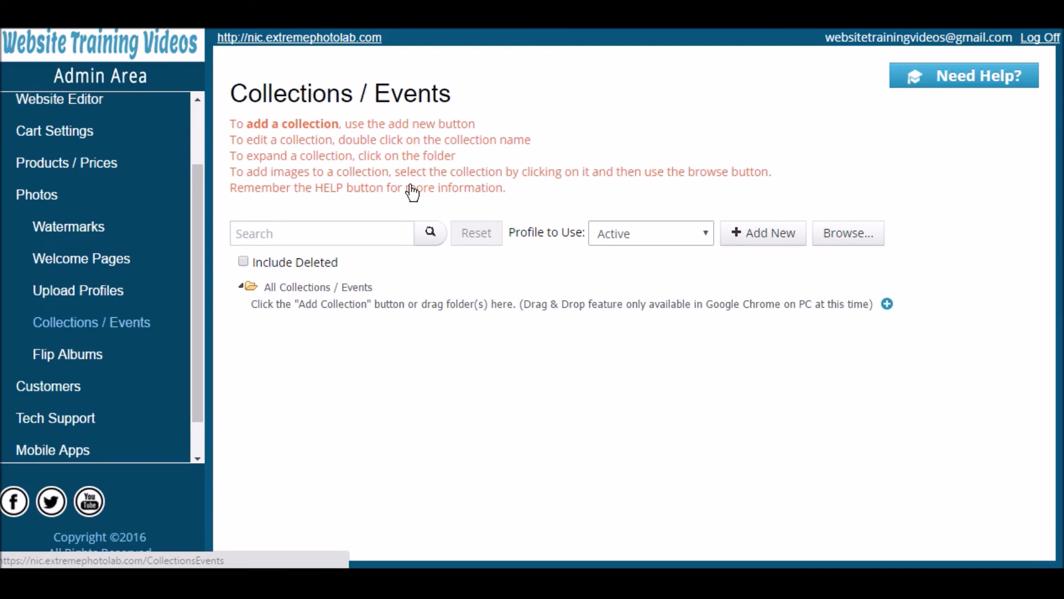
{"action": "left_click", "coordinate": [775, 240]}
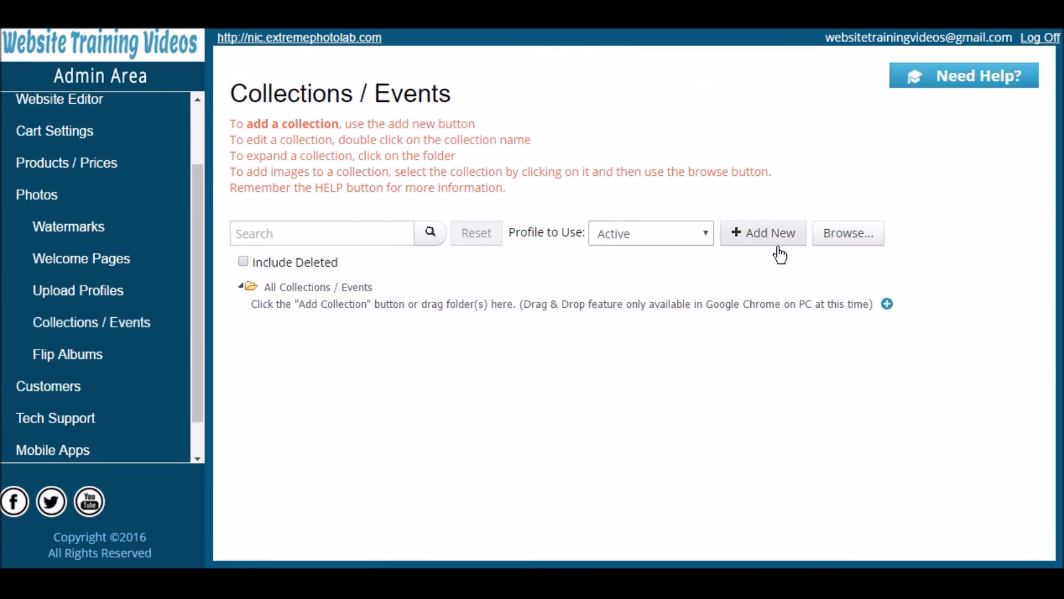
{"action": "left_click", "coordinate": [779, 249]}
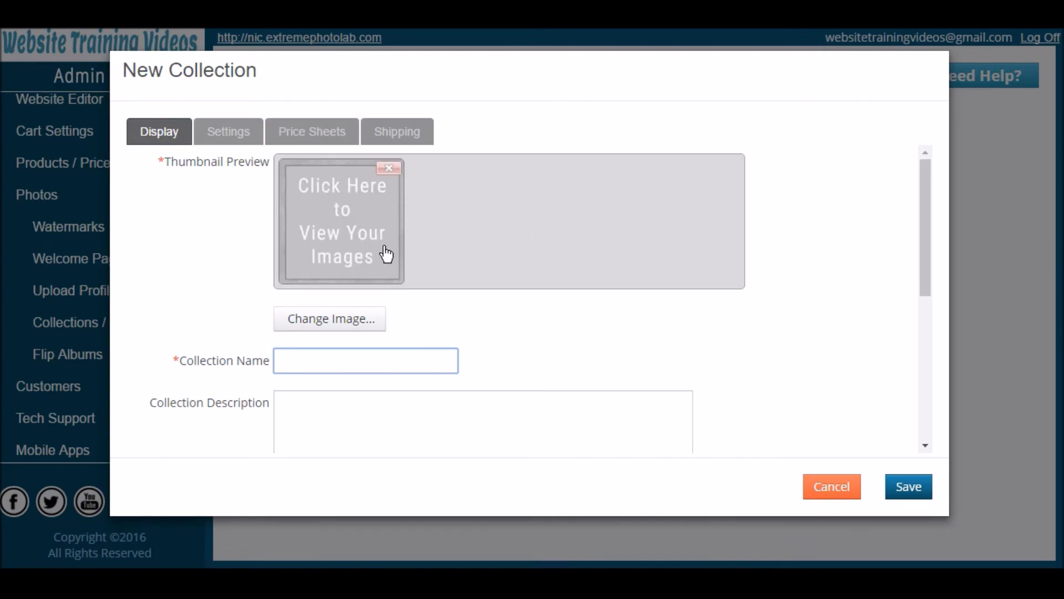
Step: Change the new collection's thumbnail to the frog photo AS6_6925-73.jpg
{"action": "left_click", "coordinate": [332, 319]}
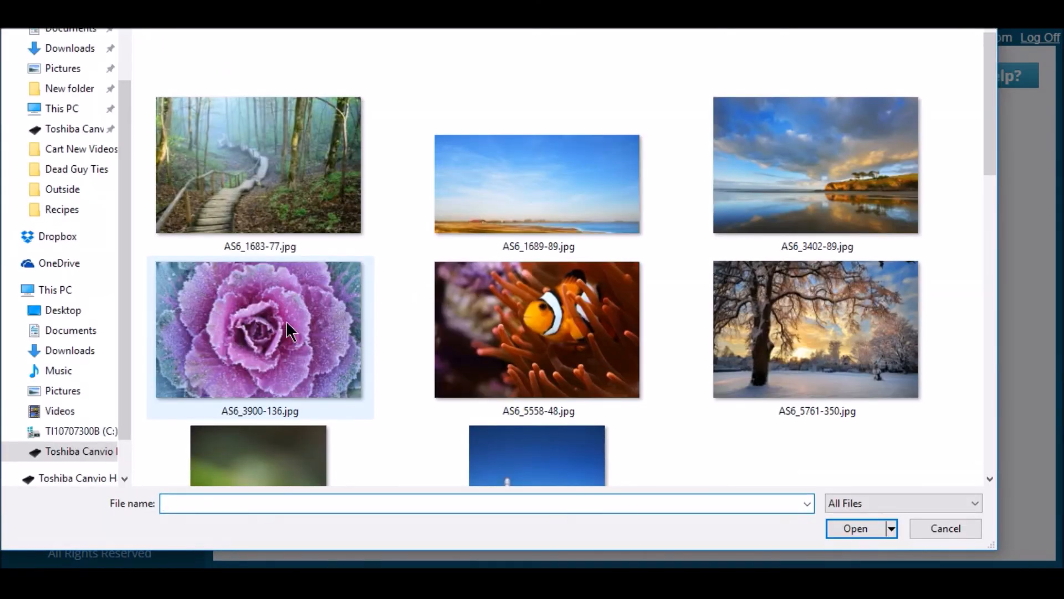
{"action": "scroll", "coordinate": [305, 307], "scroll_direction": "down", "scroll_amount": 5}
{"action": "scroll", "coordinate": [306, 307], "scroll_direction": "up", "scroll_amount": 3}
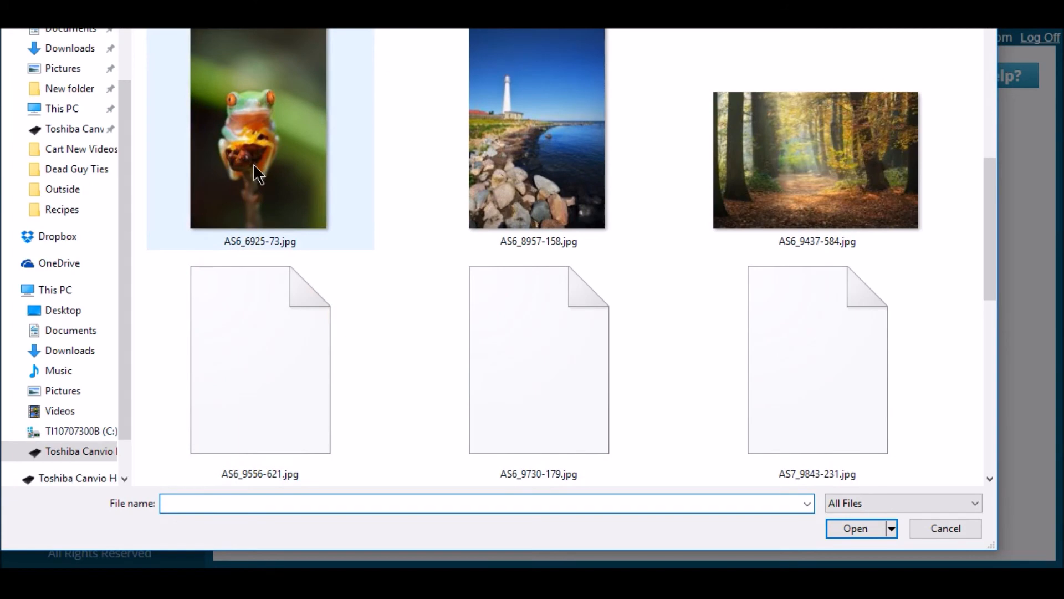
{"action": "left_click", "coordinate": [242, 129]}
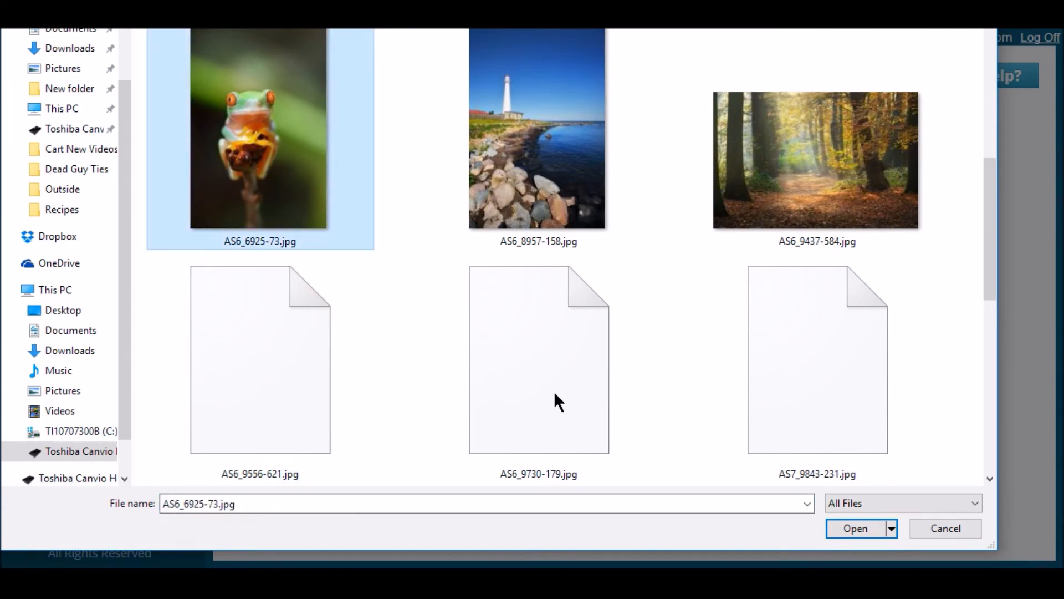
{"action": "left_click", "coordinate": [855, 528]}
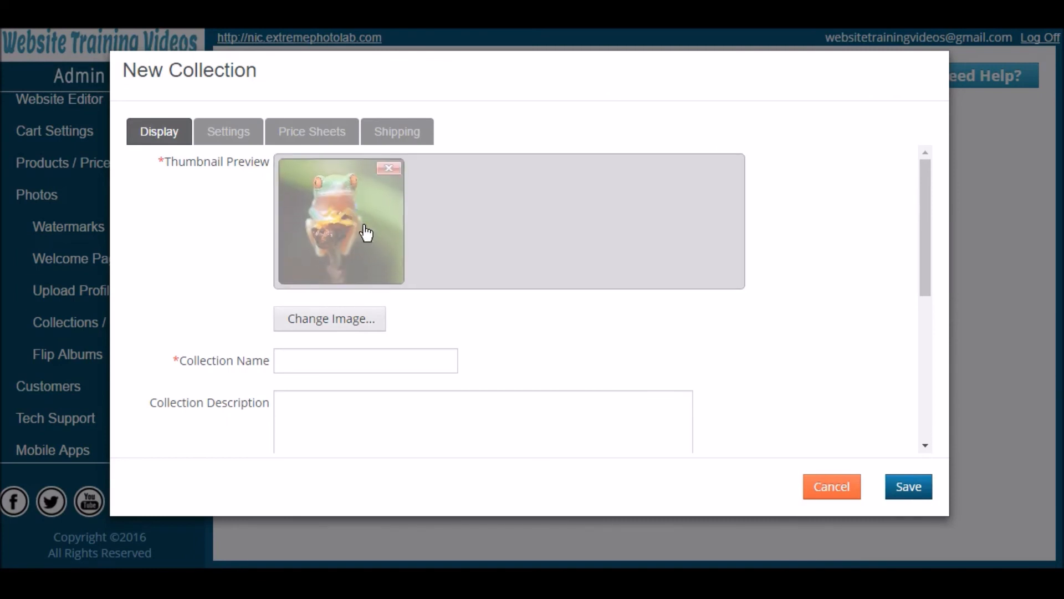
Step: Name the new collection "Test Collection" and describe it as "Here you will see some amazing outdoor photos!"
{"action": "left_click", "coordinate": [323, 370]}
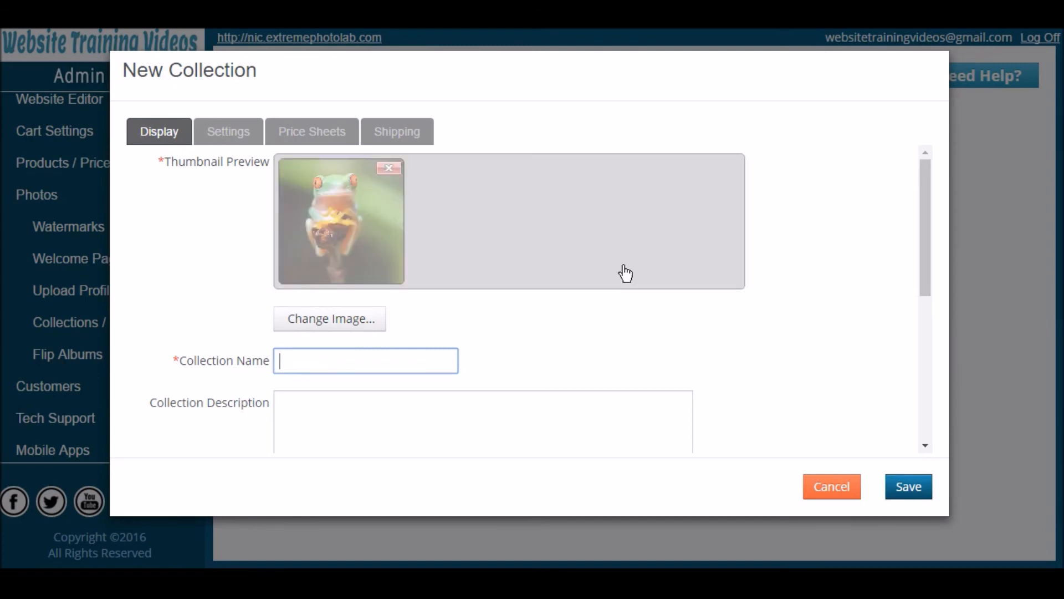
{"action": "type", "text": "Test Collection"}
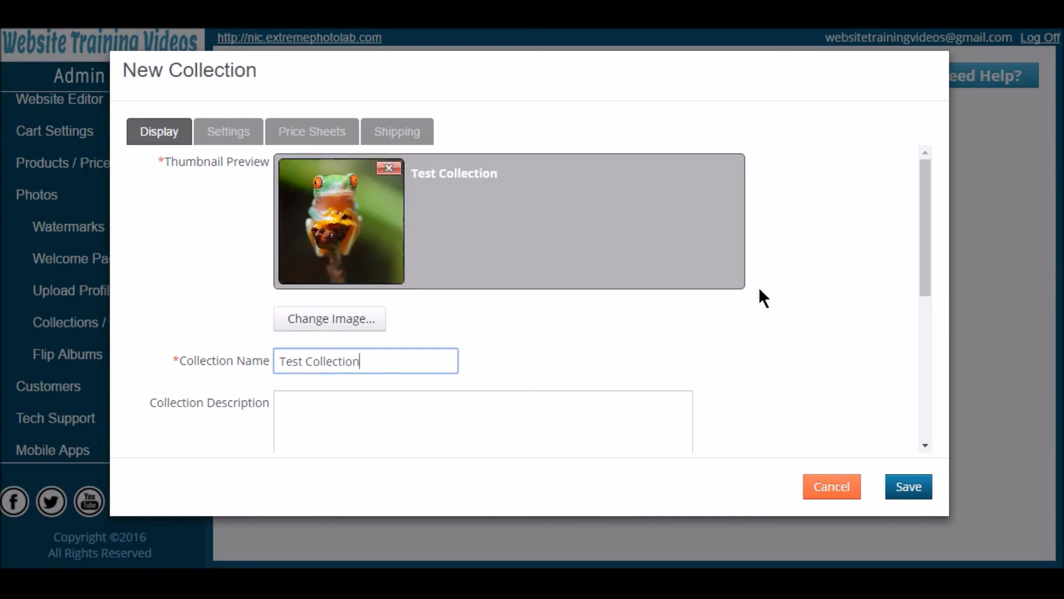
{"action": "left_click", "coordinate": [346, 418]}
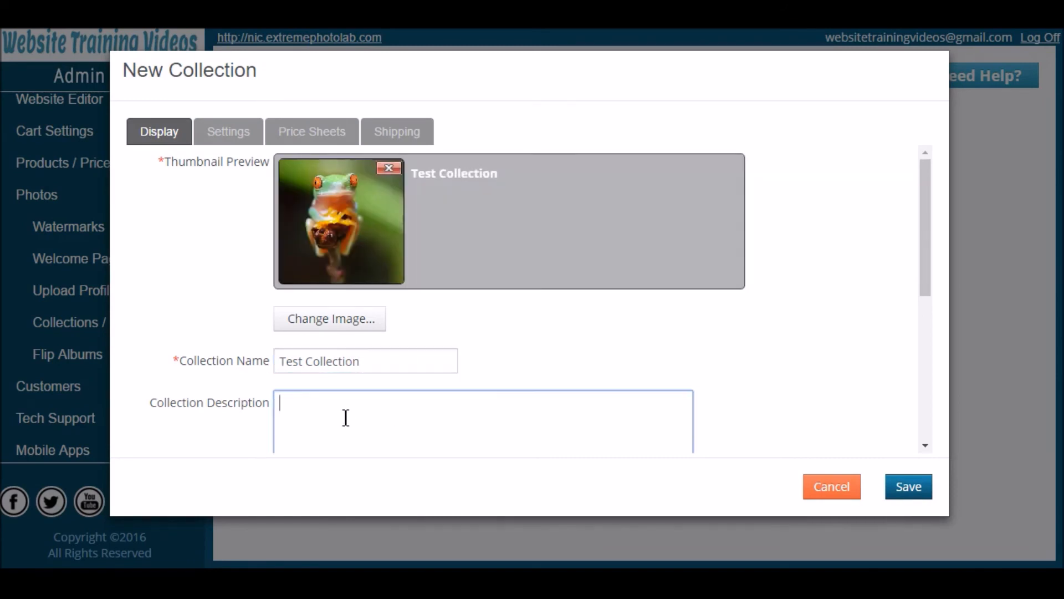
{"action": "type", "text": "Here you wi"}
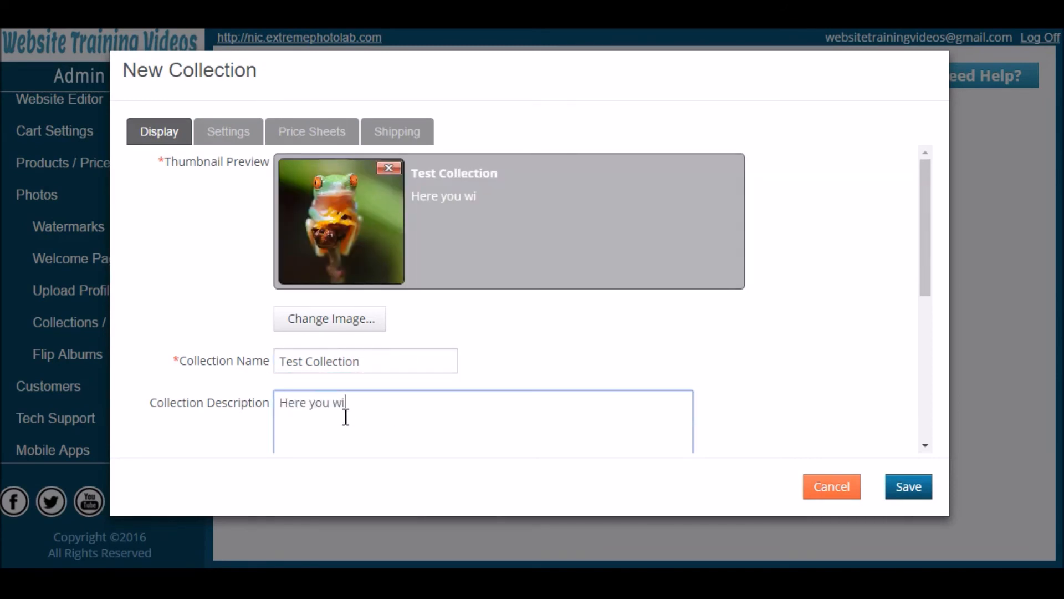
{"action": "type", "text": "ll see some a"}
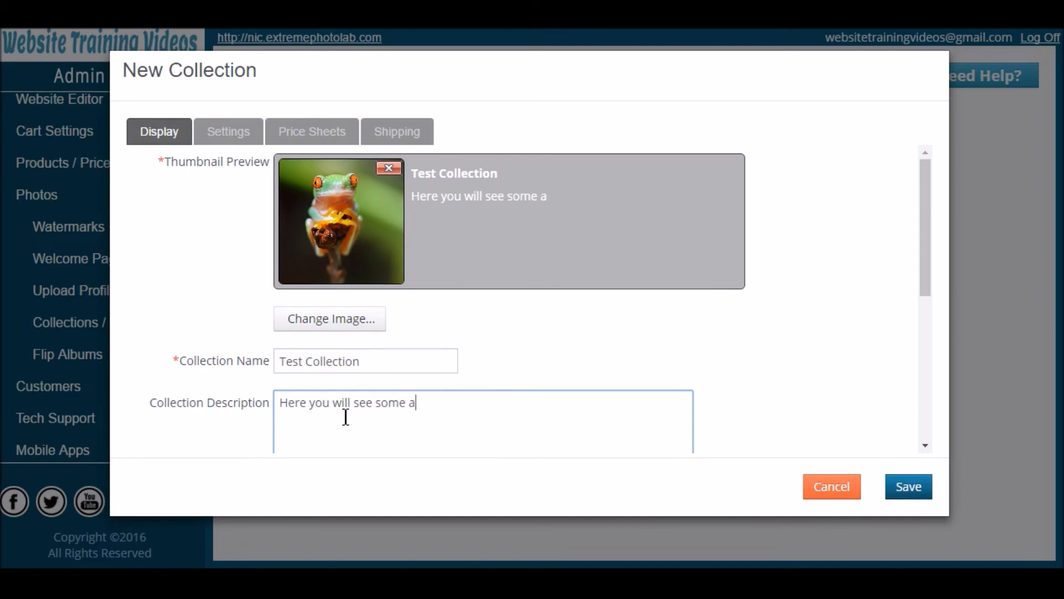
{"action": "type", "text": "mazing "}
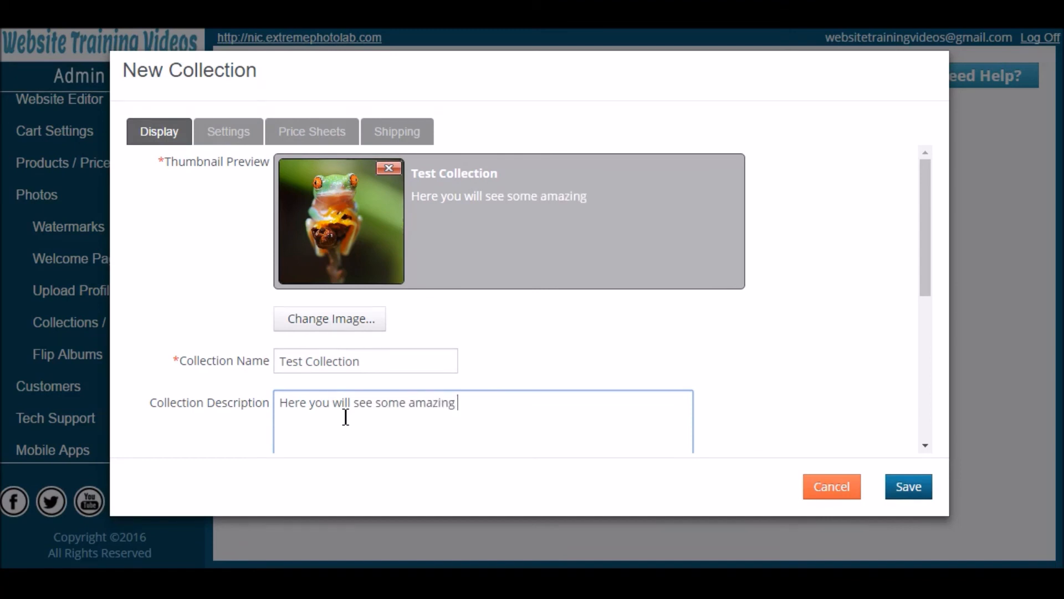
{"action": "type", "text": "outdoor photos!"}
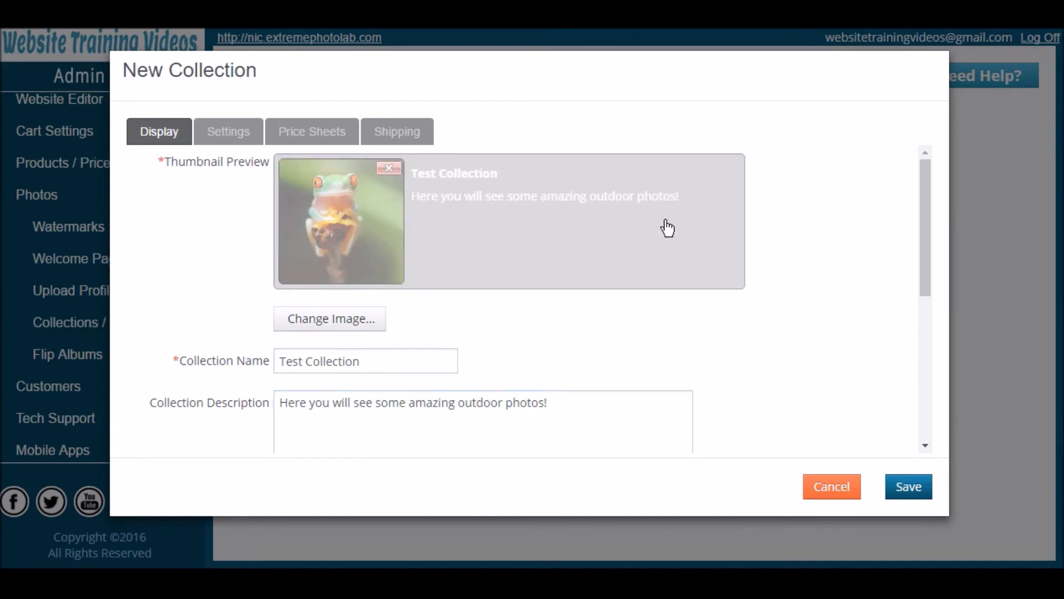
Step: Fill in the password field for the new collection
{"action": "scroll", "coordinate": [666, 227], "scroll_direction": "down", "scroll_amount": 3}
{"action": "scroll", "coordinate": [666, 228], "scroll_direction": "down", "scroll_amount": 1}
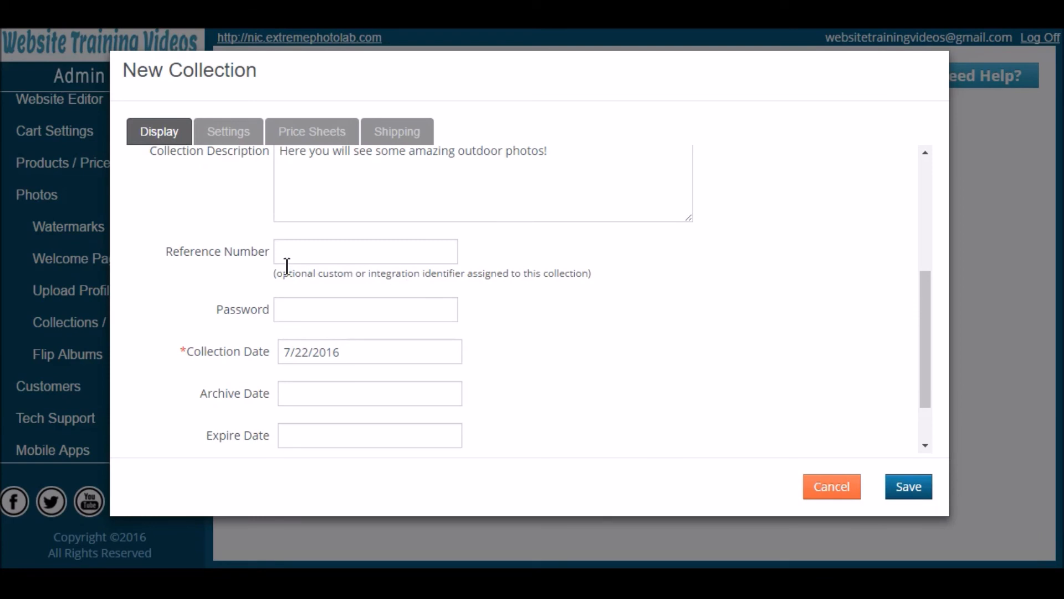
{"action": "left_click", "coordinate": [357, 319]}
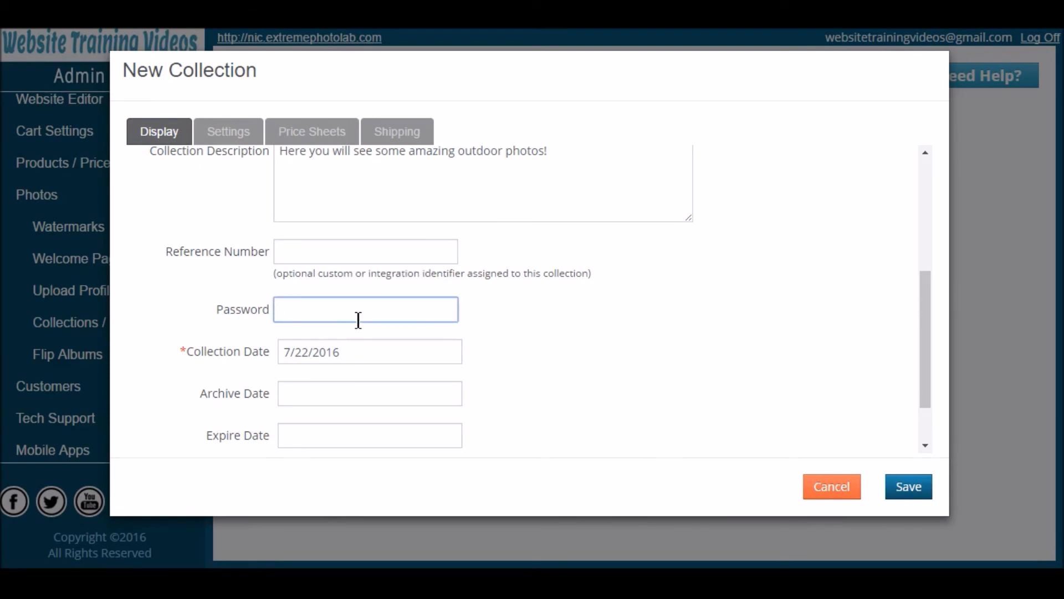
{"action": "type", "text": "xxx"}
Step: Look at the new collection's collection date, archive date and expire date fields without changing them
{"action": "left_click", "coordinate": [362, 363]}
{"action": "left_click", "coordinate": [362, 363]}
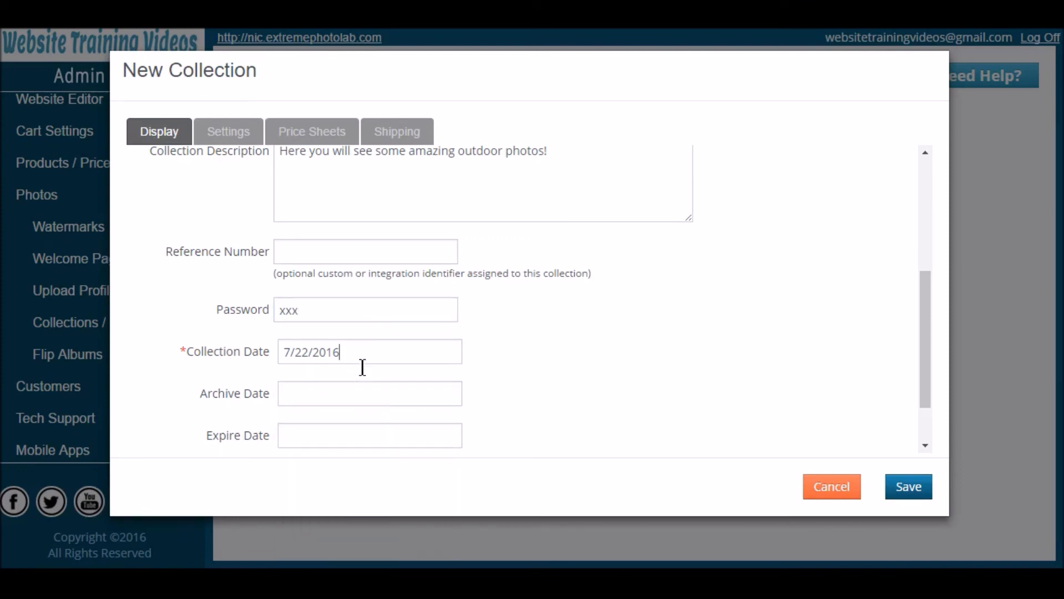
{"action": "left_click", "coordinate": [373, 404]}
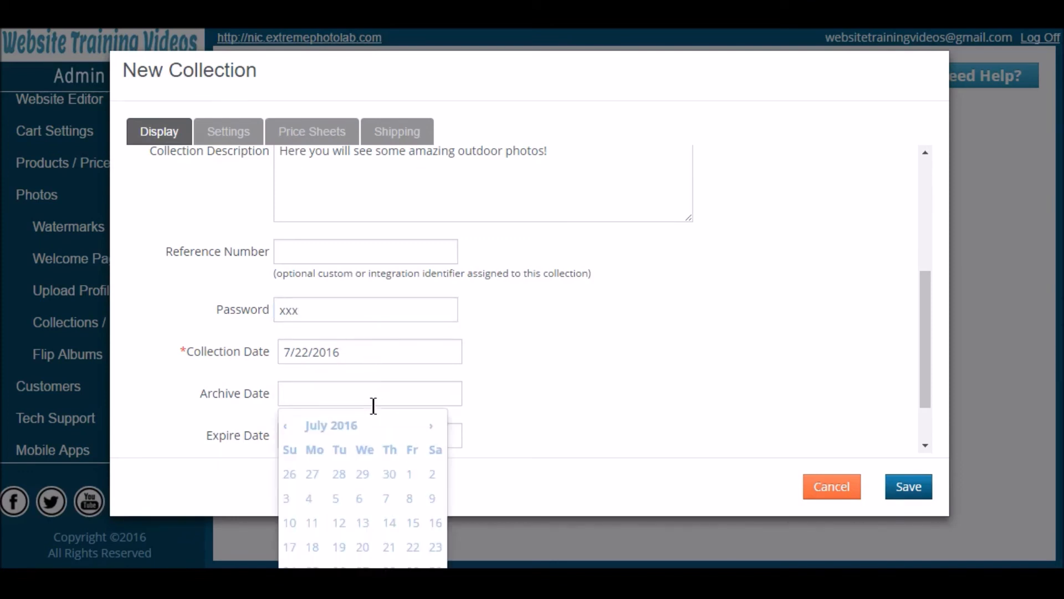
{"action": "left_click", "coordinate": [373, 405]}
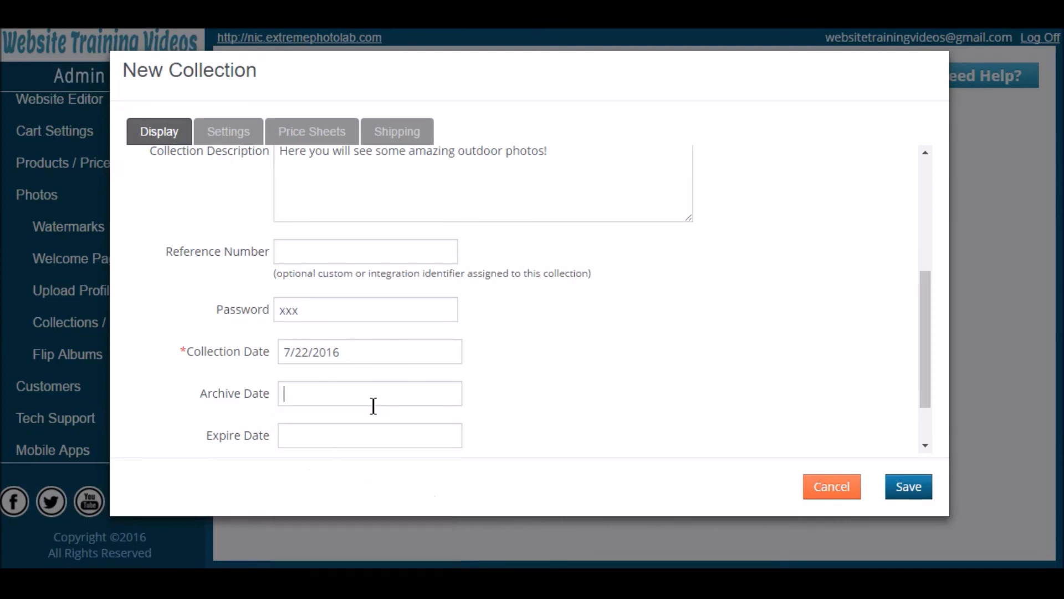
{"action": "left_click", "coordinate": [335, 436]}
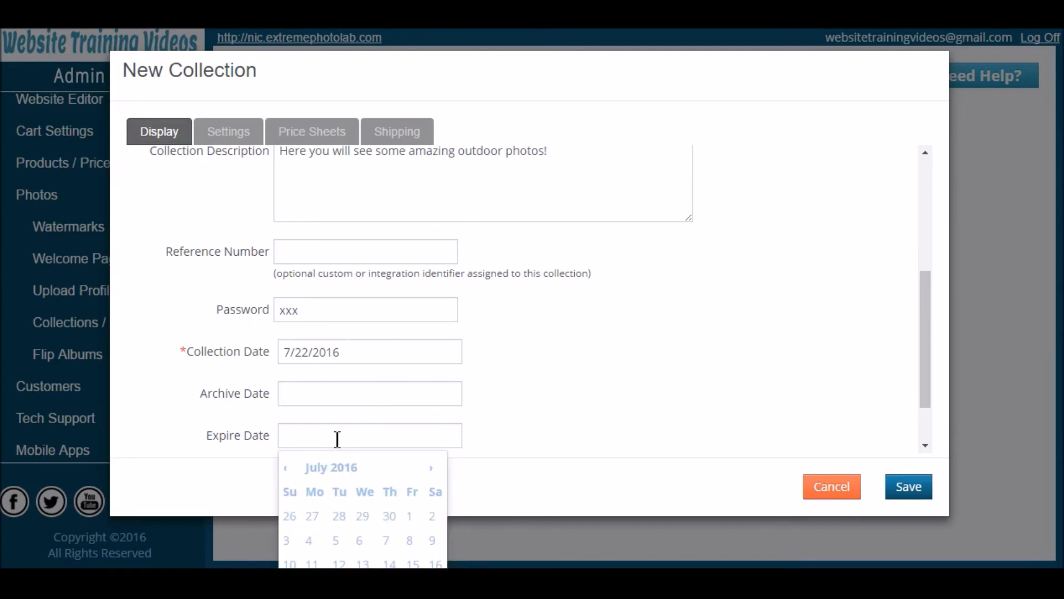
{"action": "left_click", "coordinate": [365, 398]}
{"action": "left_click", "coordinate": [545, 397]}
{"action": "scroll", "coordinate": [551, 395], "scroll_direction": "up", "scroll_amount": 5}
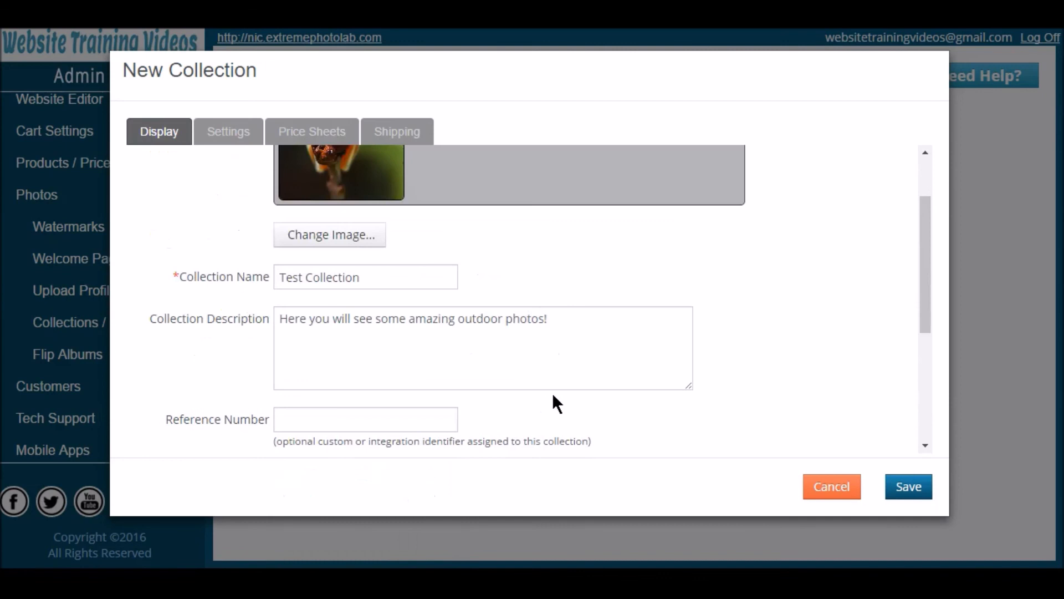
Step: Try the Group type in the new collection's settings and return it to Master Collection
{"action": "left_click", "coordinate": [223, 137]}
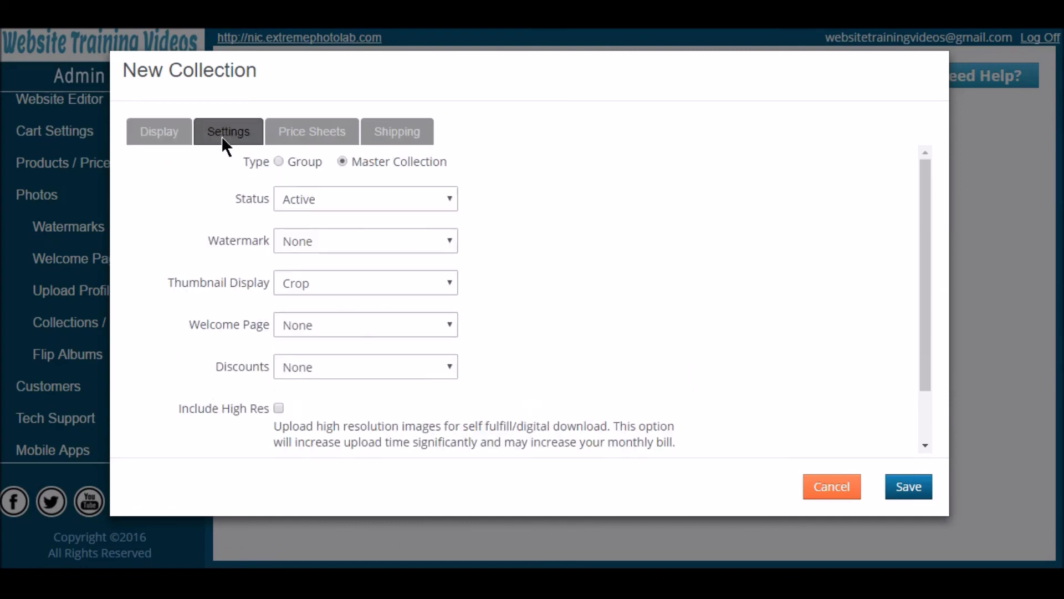
{"action": "left_click", "coordinate": [279, 162]}
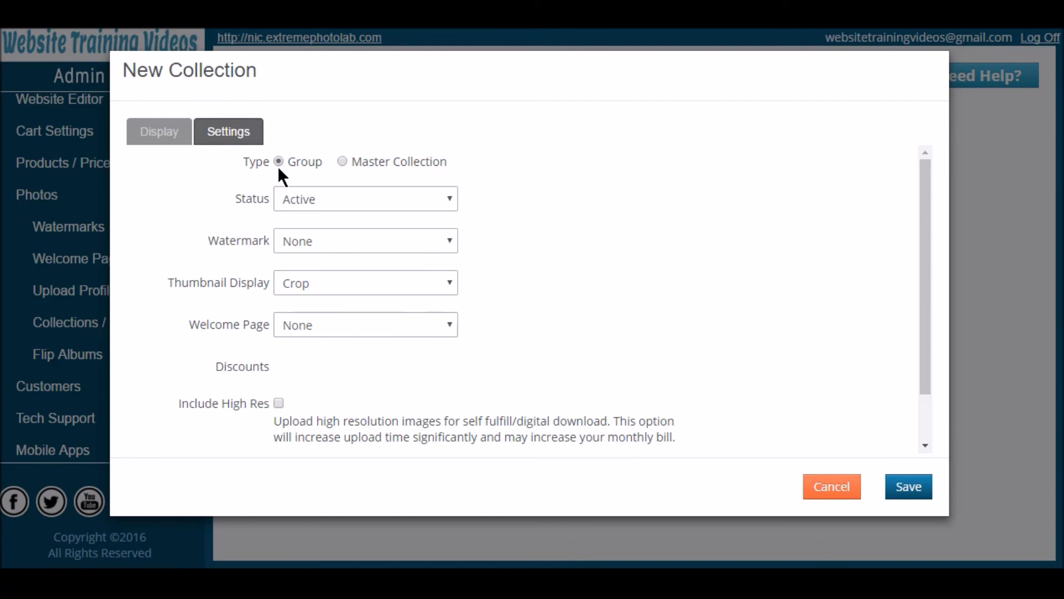
{"action": "left_click", "coordinate": [342, 162]}
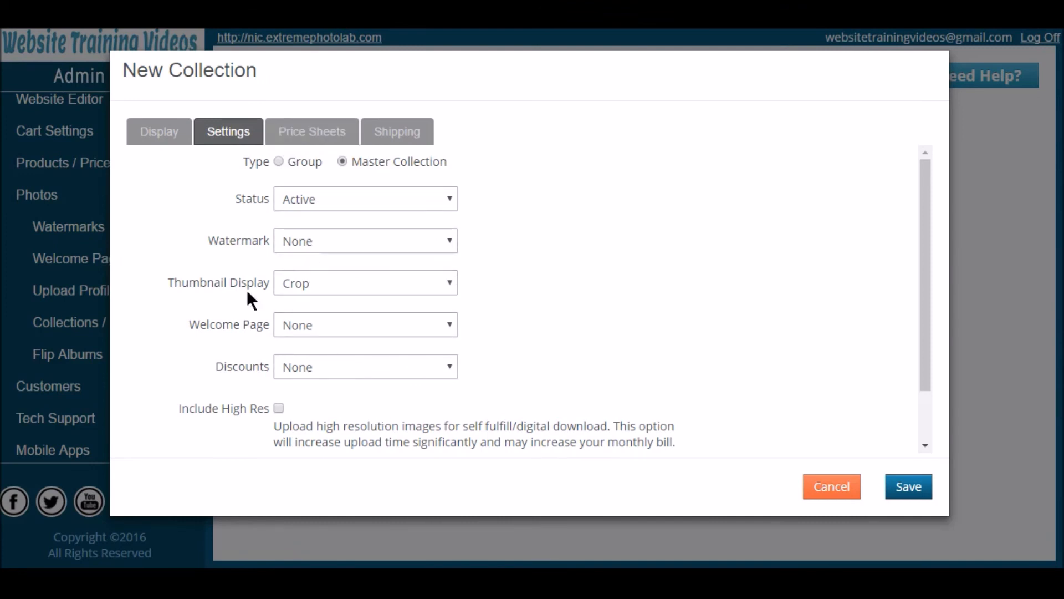
Step: Review the new collection's price sheets and shipping options and save the collection
{"action": "left_click", "coordinate": [325, 135]}
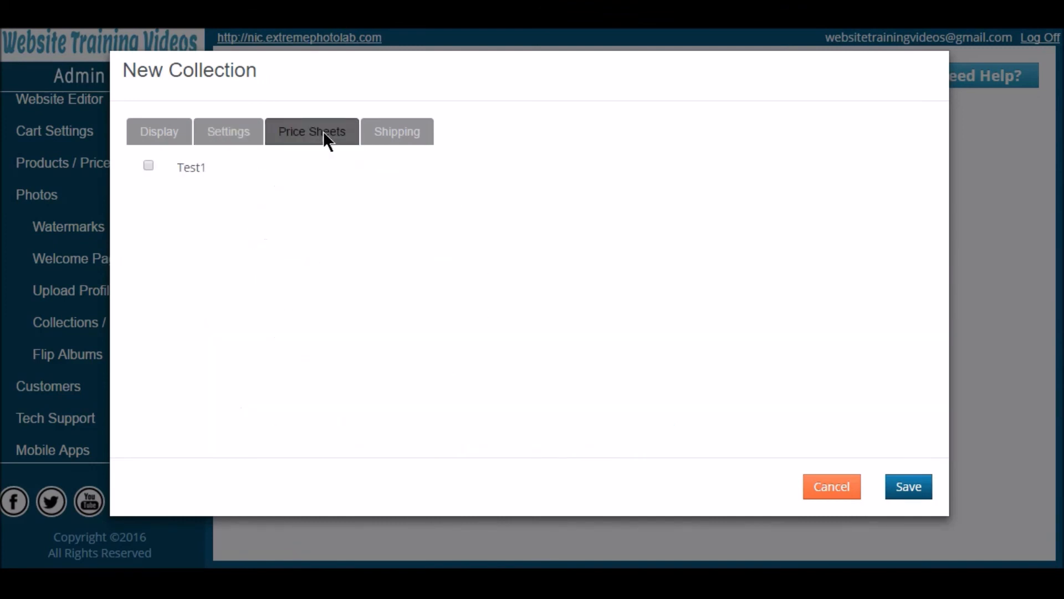
{"action": "left_click", "coordinate": [405, 138]}
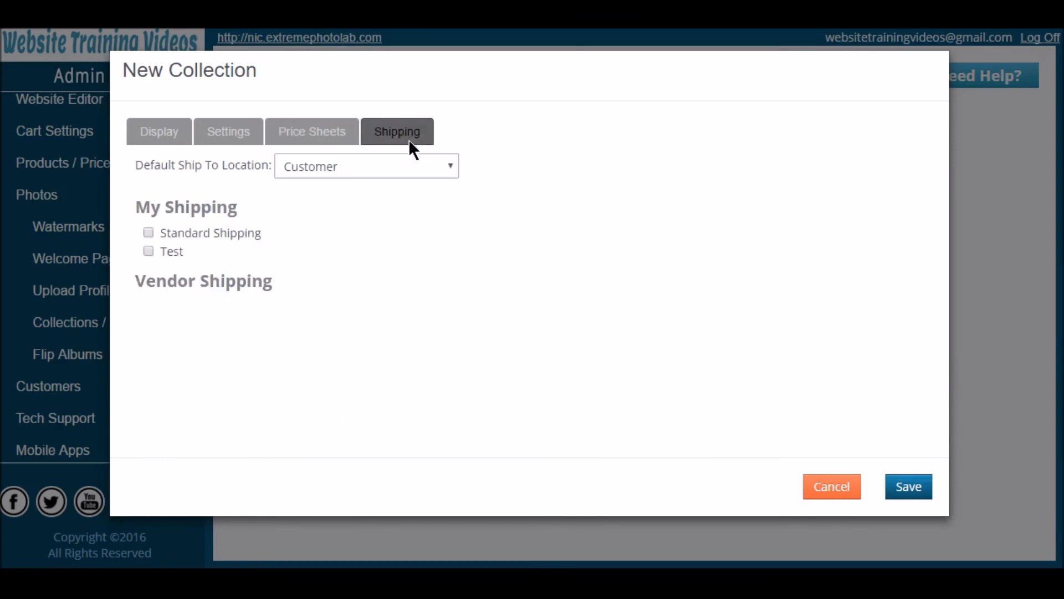
{"action": "left_click", "coordinate": [907, 491]}
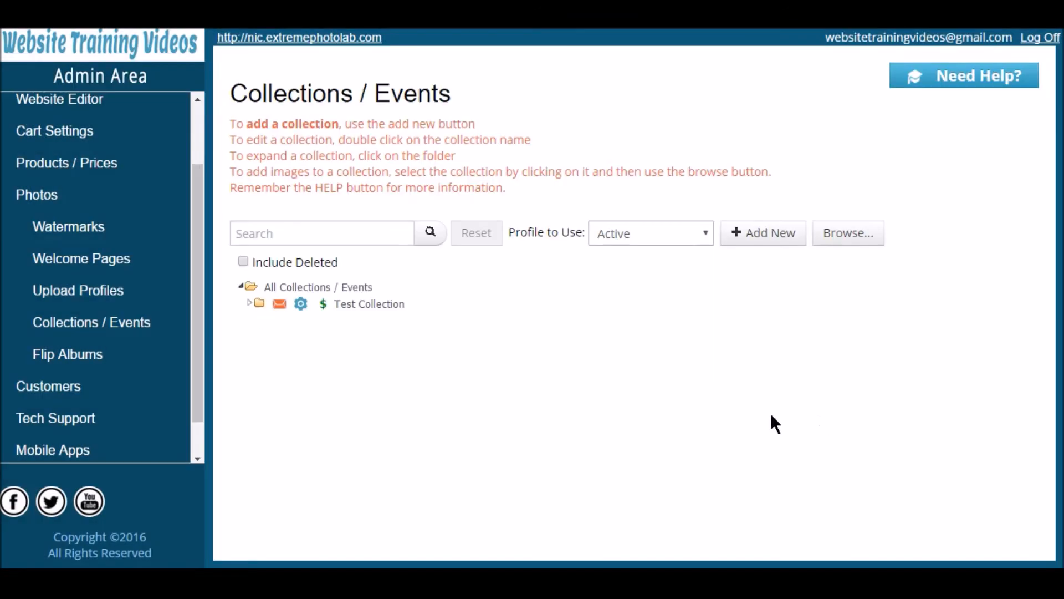
Step: View the saved Test Collection's details for editing and close them without changes
{"action": "left_click", "coordinate": [309, 314]}
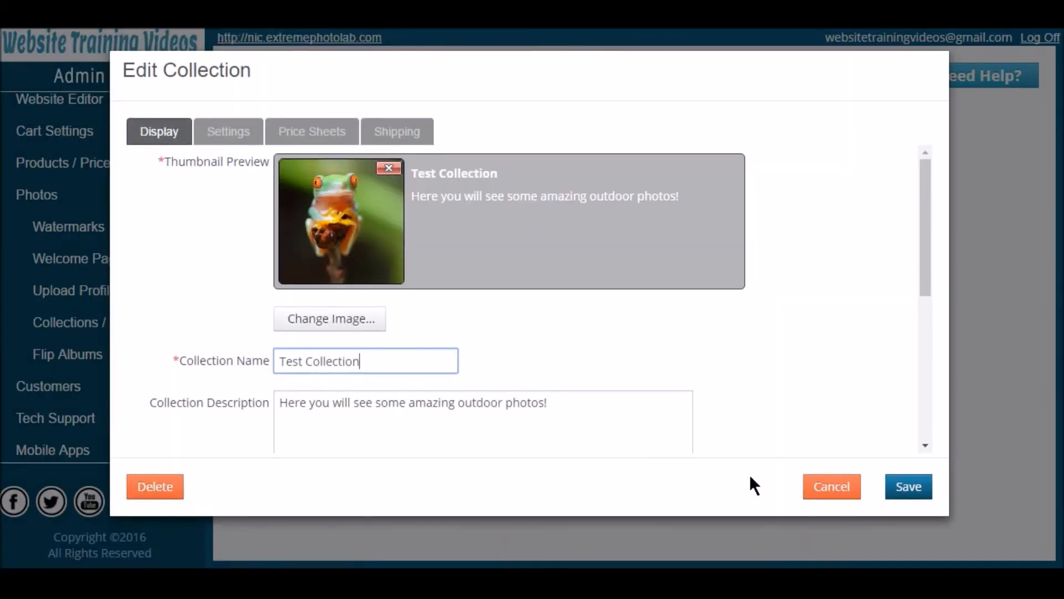
{"action": "left_click", "coordinate": [824, 492]}
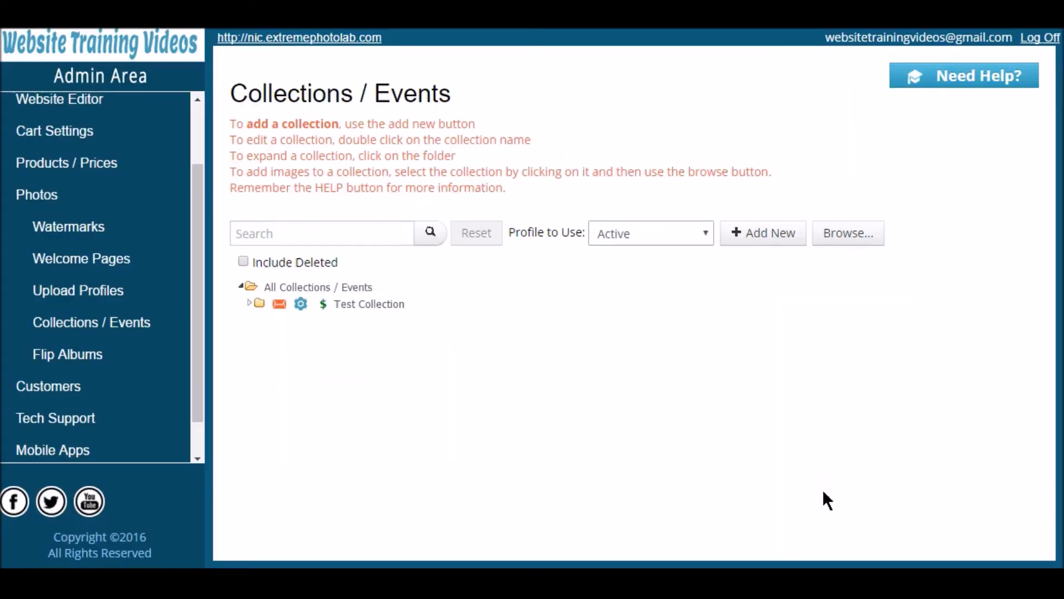
Step: Upload three outdoor photos to Test Collection, including AS6_1683-77.jpg and AS6_1689-89.jpg
{"action": "left_click", "coordinate": [381, 313]}
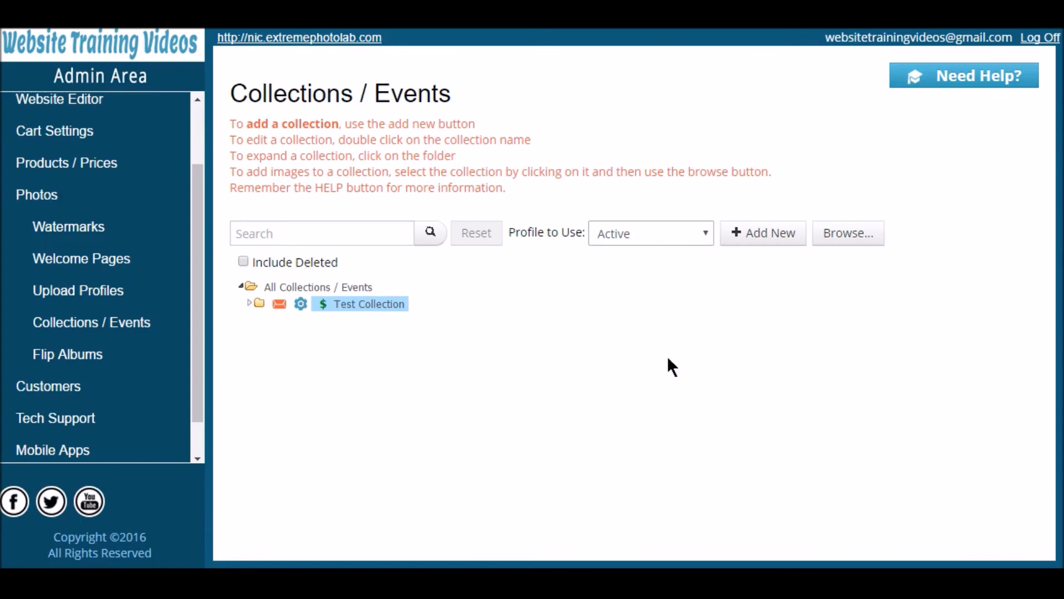
{"action": "left_click", "coordinate": [837, 244]}
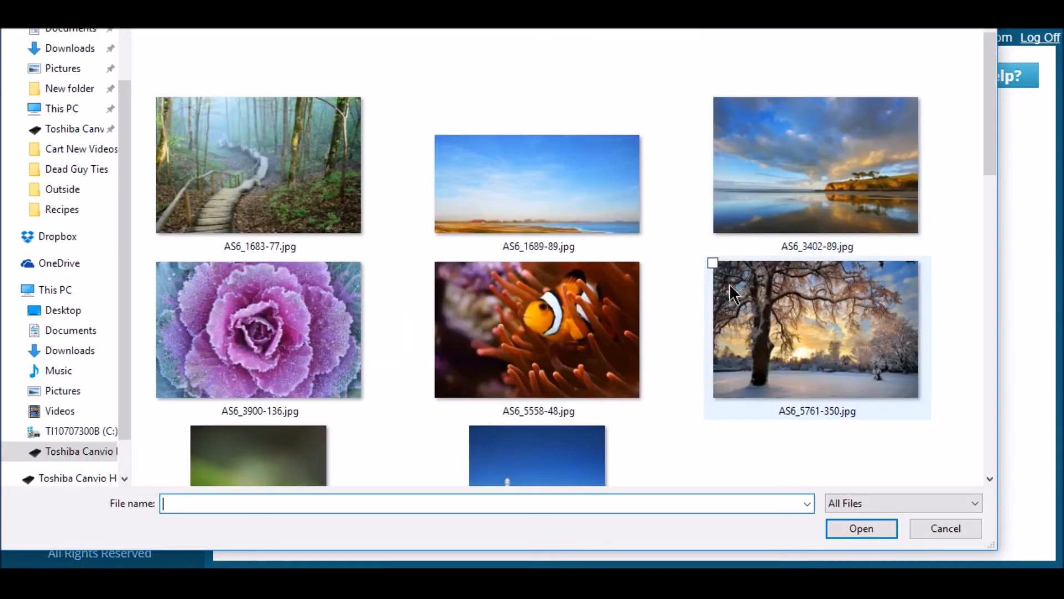
{"action": "left_click", "coordinate": [290, 165]}
{"action": "scroll", "coordinate": [391, 194], "scroll_direction": "down", "scroll_amount": 3}
{"action": "scroll", "coordinate": [392, 194], "scroll_direction": "up", "scroll_amount": 3}
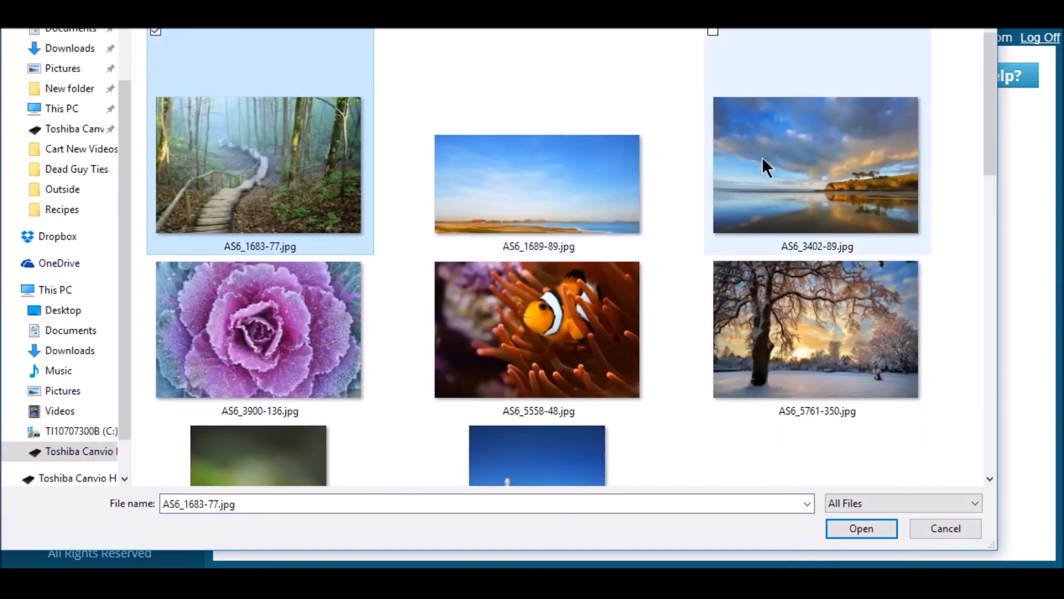
{"action": "left_click", "coordinate": [823, 178], "text": "shift"}
{"action": "left_click", "coordinate": [854, 528]}
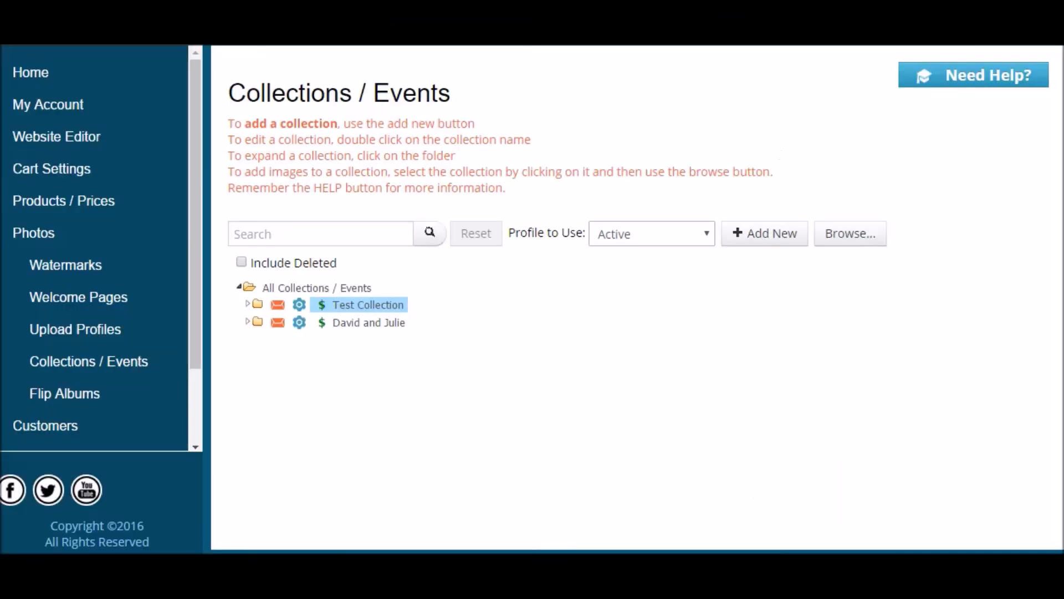
Step: View Test Collection's images, delete AS6_9437-584.jpg and close the image view
{"action": "left_click", "coordinate": [253, 305]}
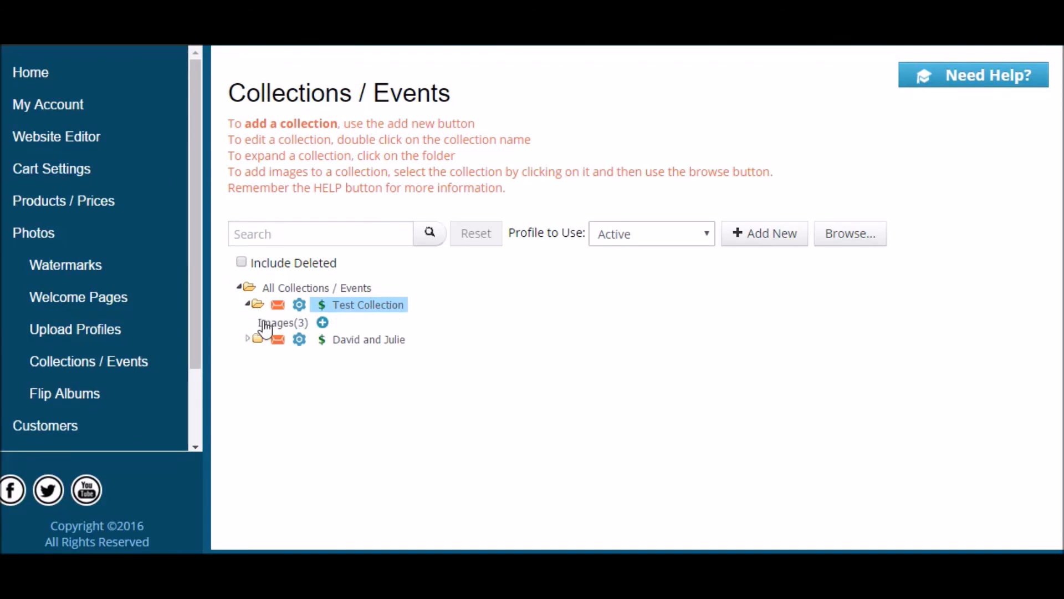
{"action": "double_click", "coordinate": [286, 324]}
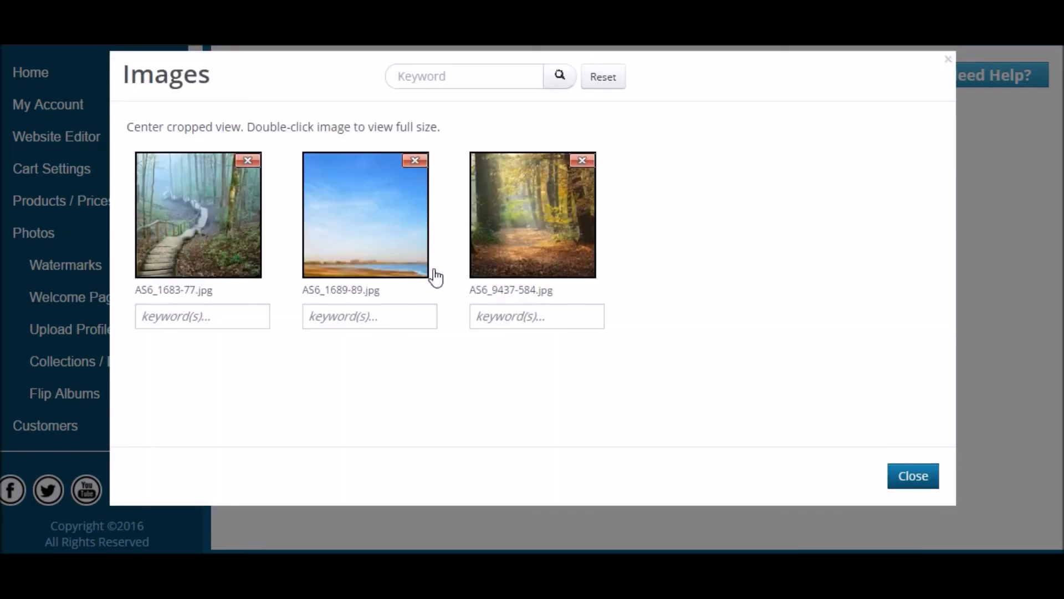
{"action": "left_click", "coordinate": [210, 316]}
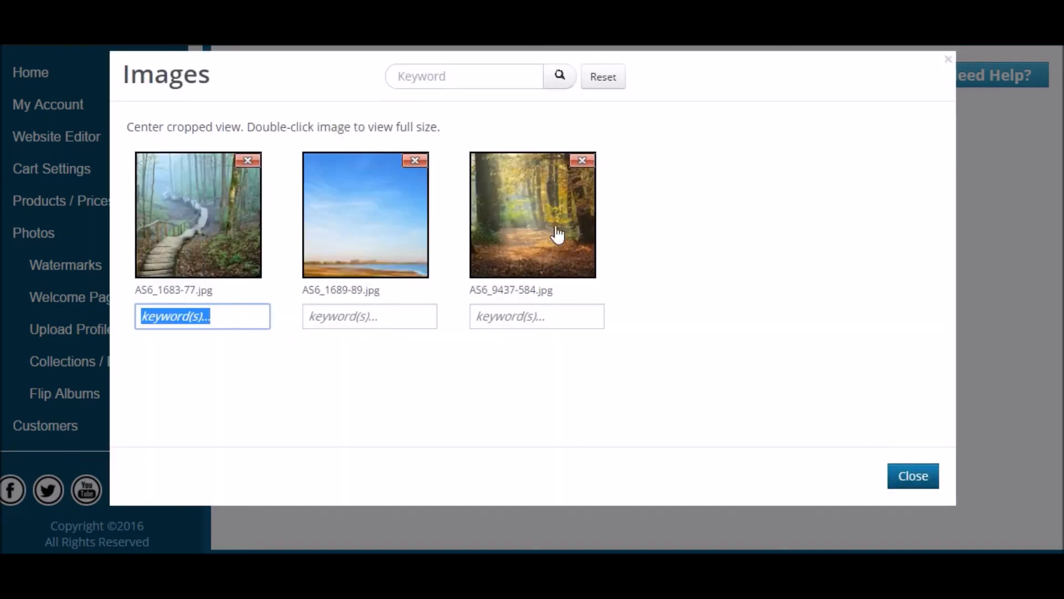
{"action": "left_click", "coordinate": [580, 160]}
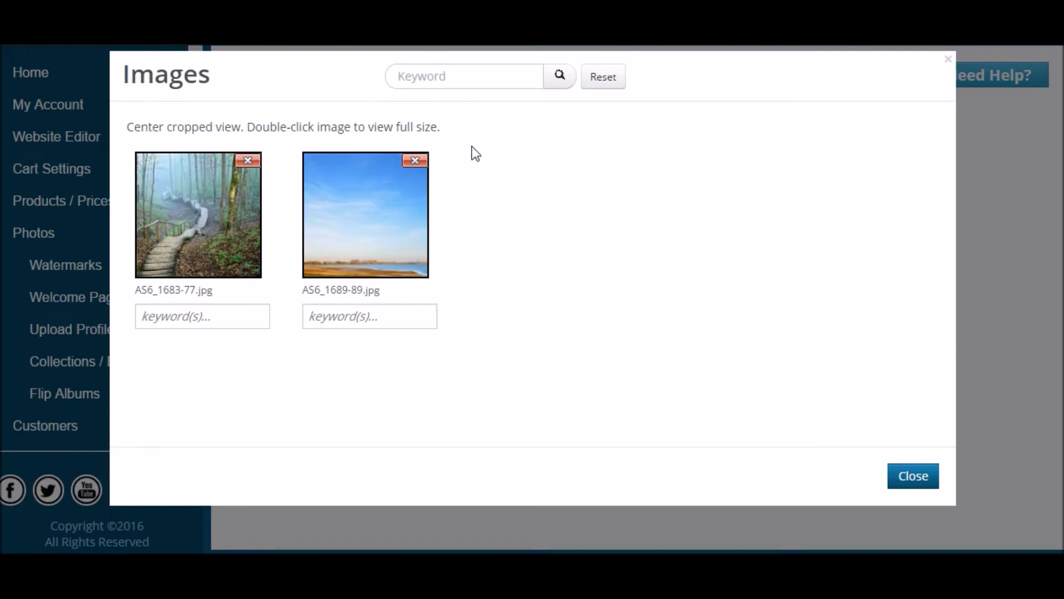
{"action": "left_click", "coordinate": [915, 476]}
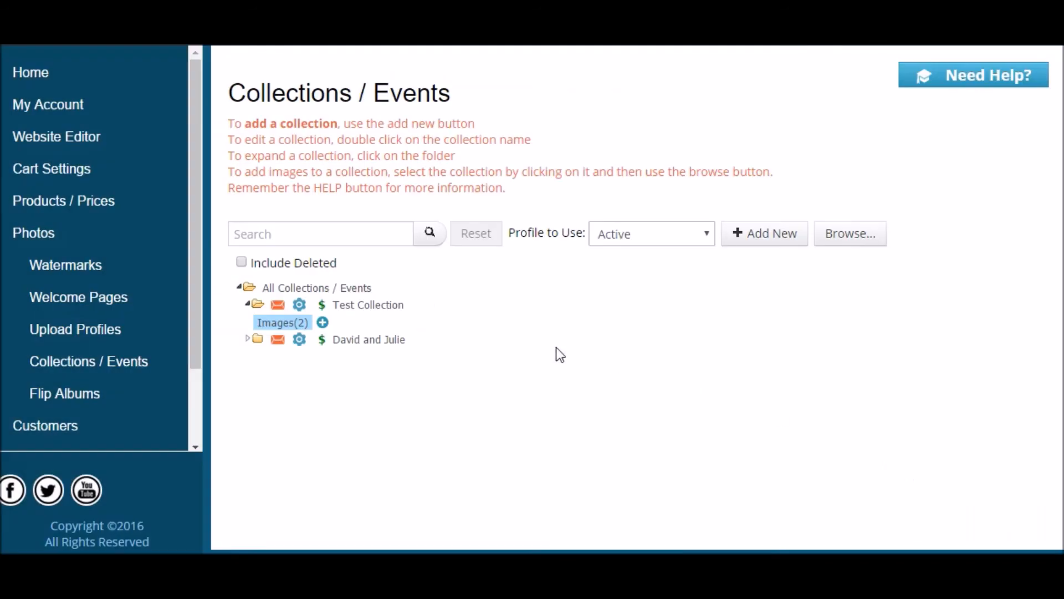
Step: Add the red lighthouse photo AS6_9730-179.jpg to Test Collection's images
{"action": "left_click", "coordinate": [323, 322]}
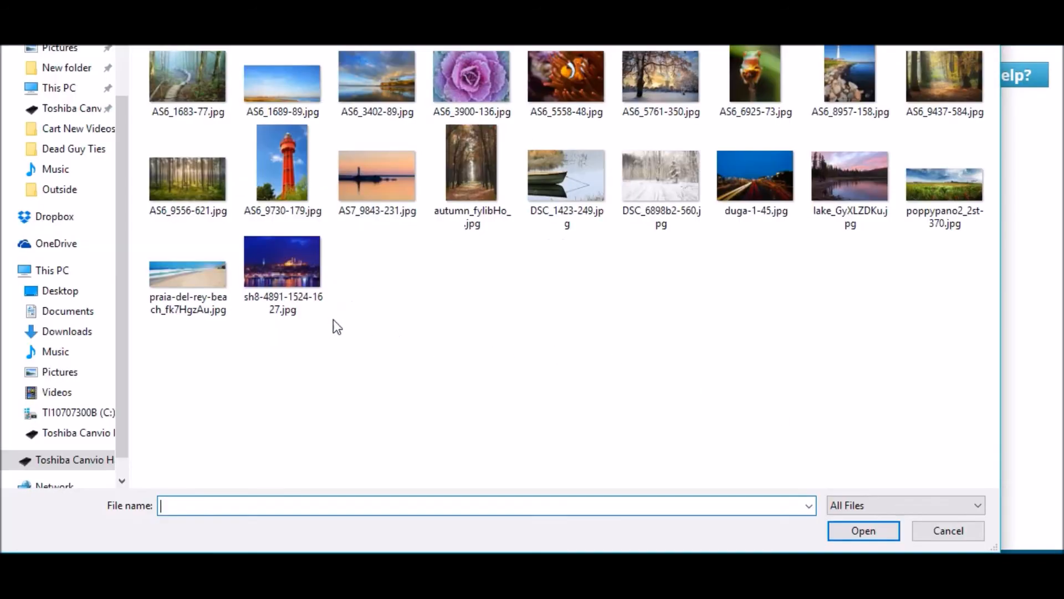
{"action": "double_click", "coordinate": [298, 171]}
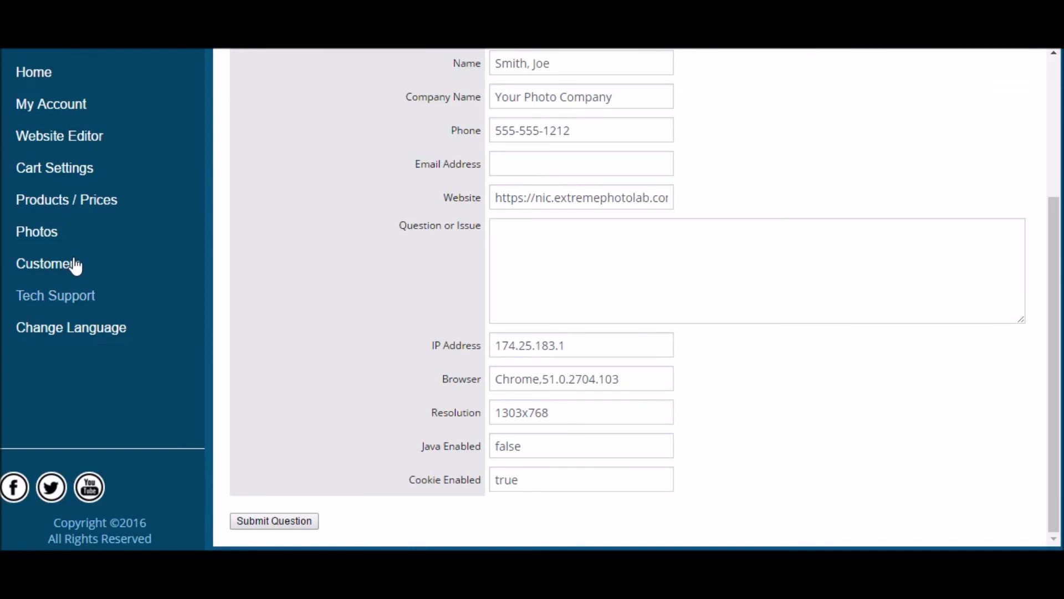
Step: Go to the customer search page in the customers section
{"action": "left_click", "coordinate": [73, 267]}
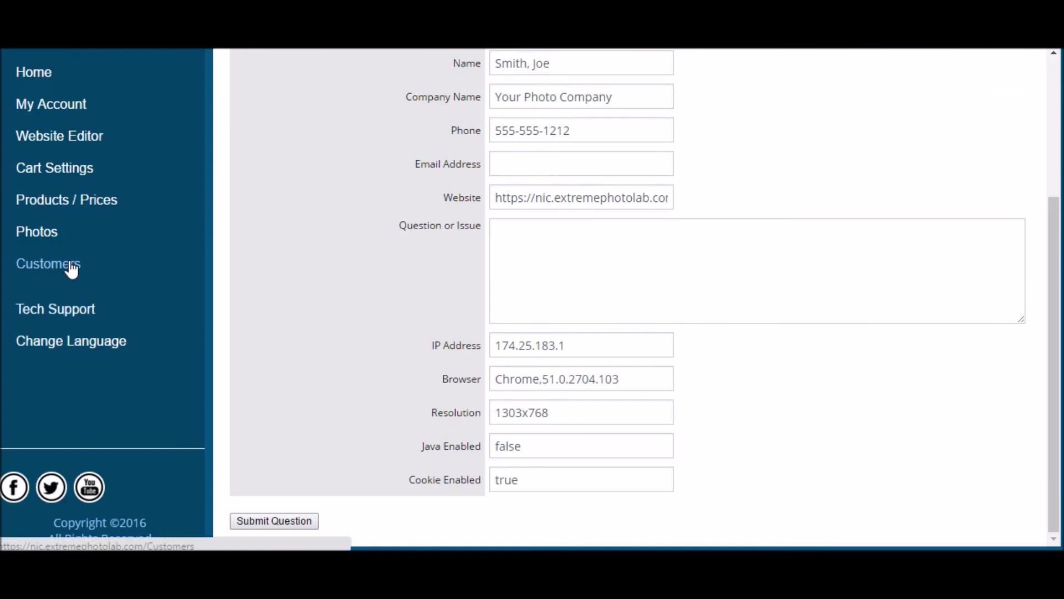
{"action": "left_click", "coordinate": [82, 303]}
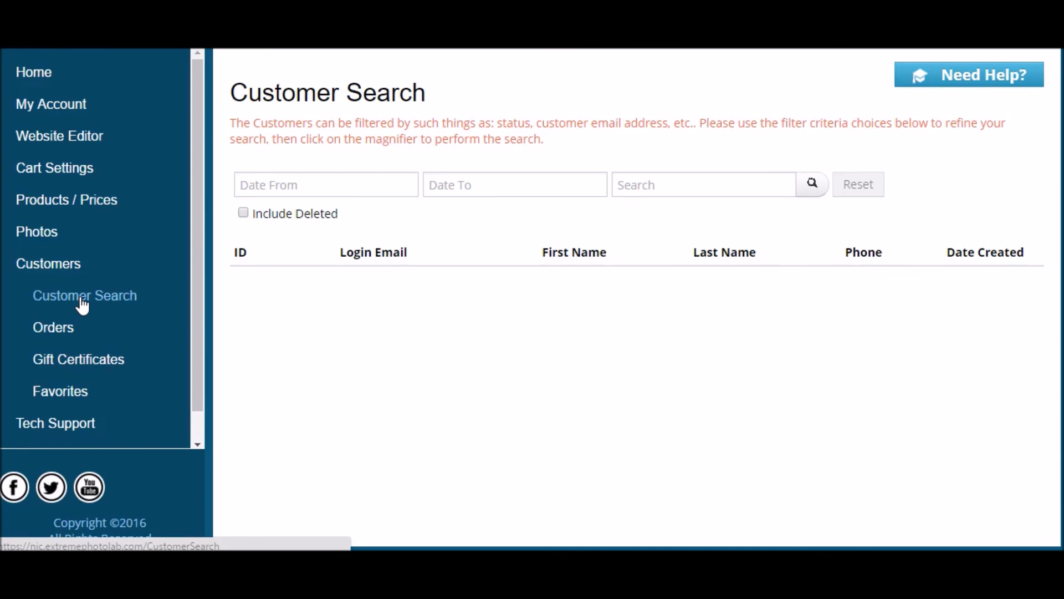
Step: Look through the customers section's Orders, Gift Certificates and Favorites pages
{"action": "left_click", "coordinate": [65, 336]}
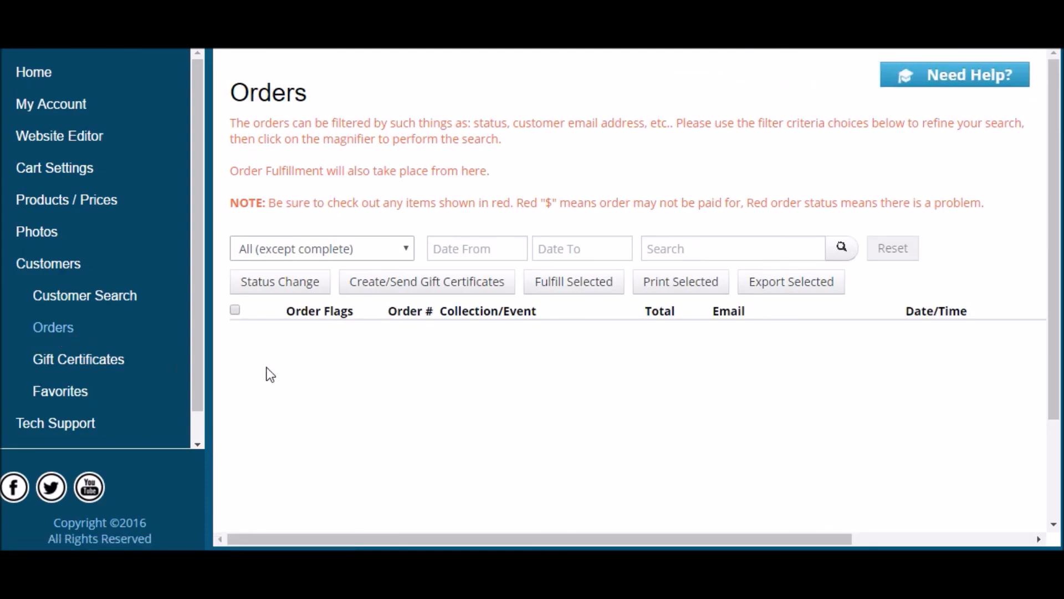
{"action": "scroll", "coordinate": [270, 368], "scroll_direction": "down", "scroll_amount": 2}
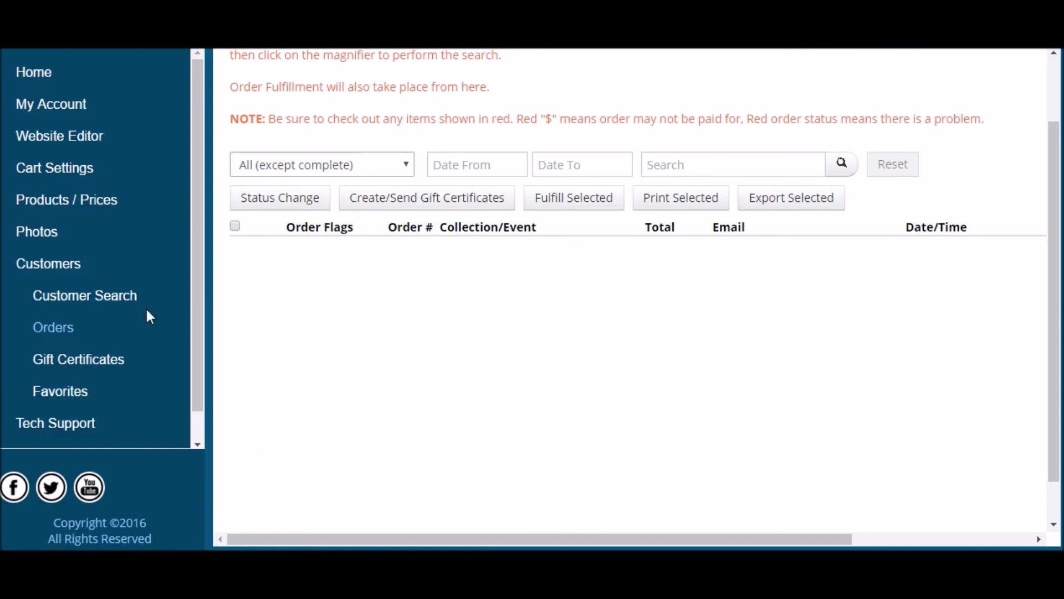
{"action": "left_click", "coordinate": [86, 365]}
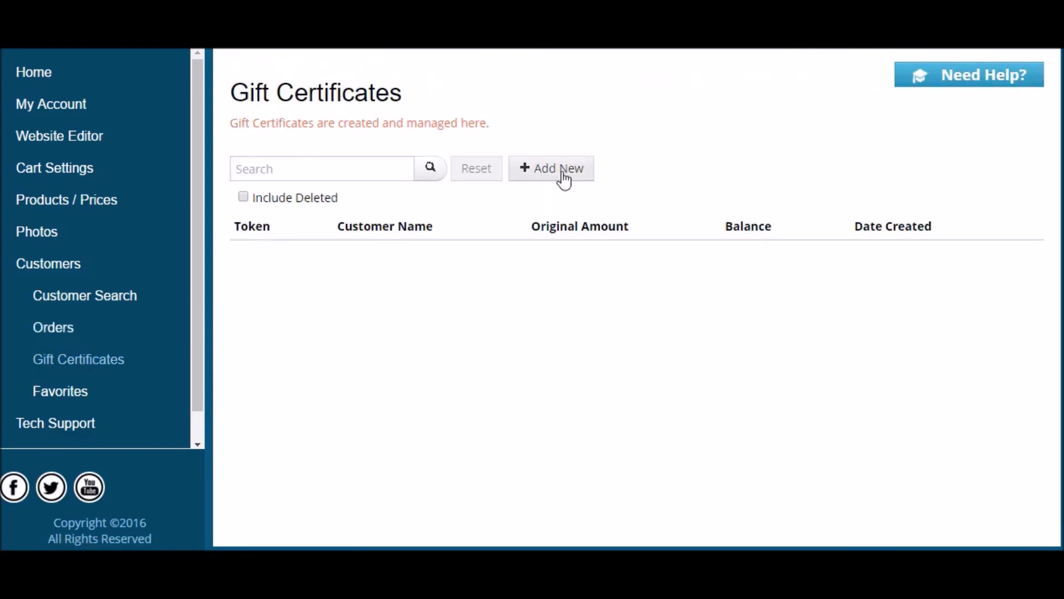
{"action": "left_click", "coordinate": [78, 398]}
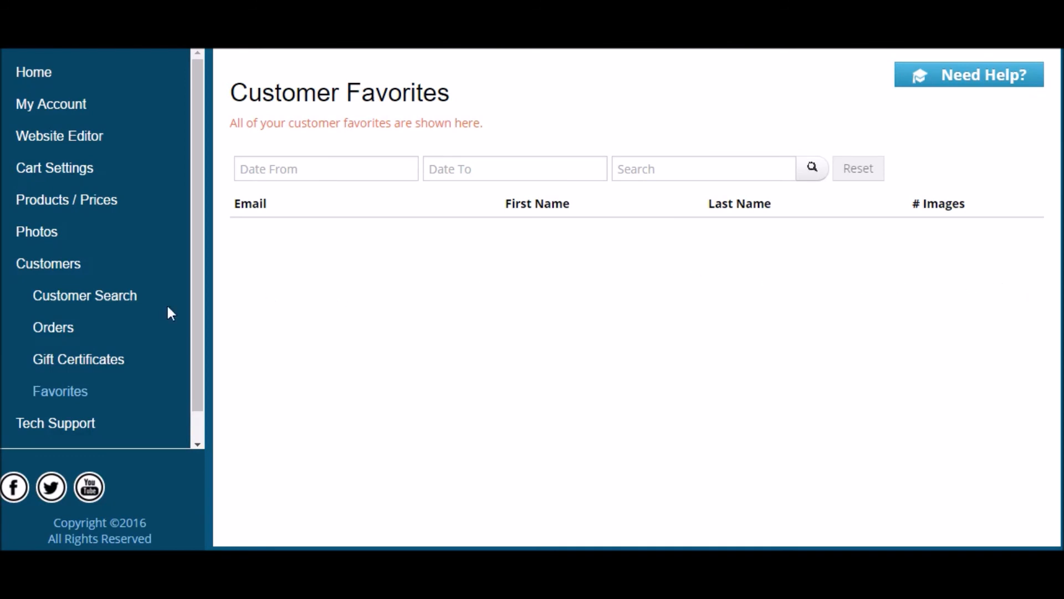
{"action": "left_click", "coordinate": [58, 269]}
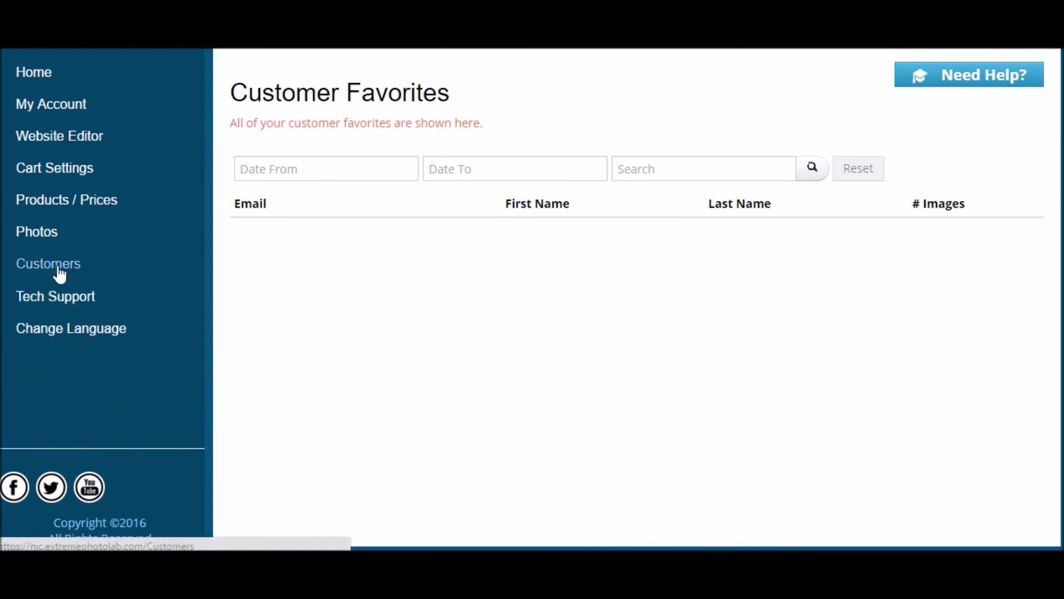
Step: Go to the tech support contact form and look through it, placing the cursor in the Question or Issue field
{"action": "left_click", "coordinate": [63, 302]}
{"action": "left_click", "coordinate": [60, 331]}
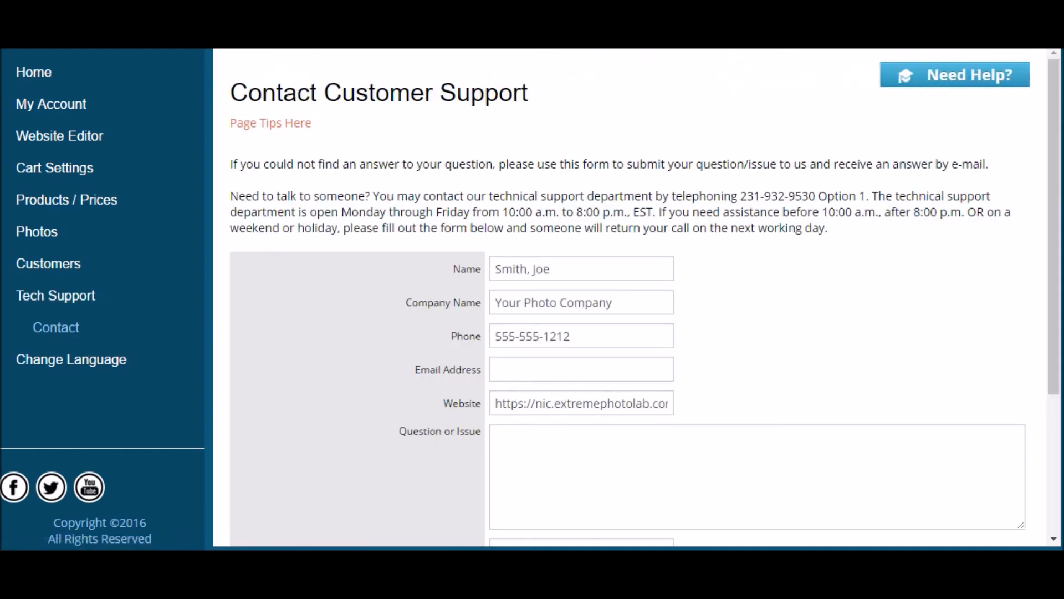
{"action": "scroll", "coordinate": [630, 244], "scroll_direction": "down", "scroll_amount": 4}
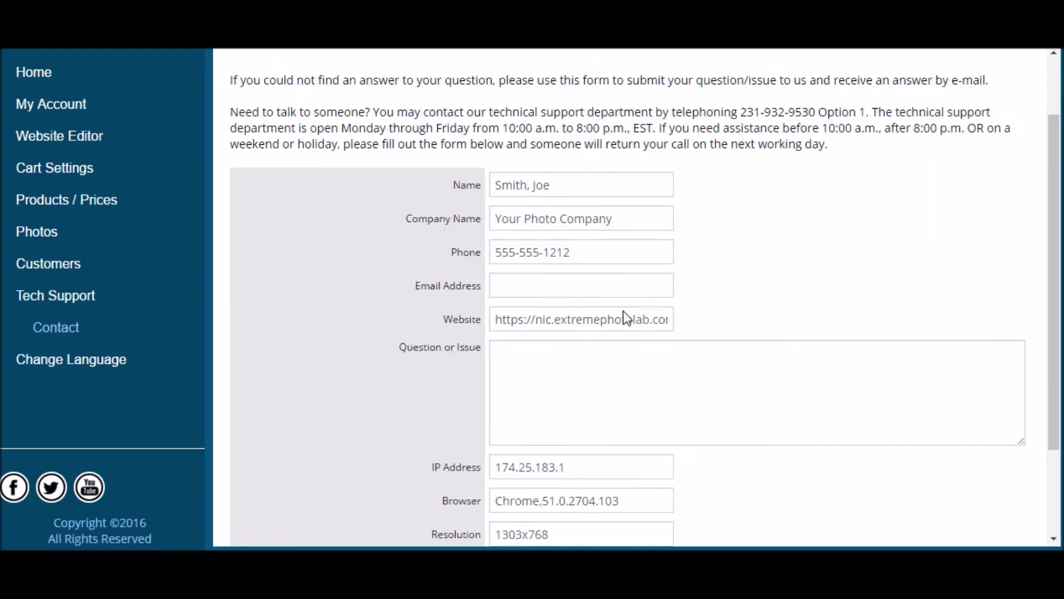
{"action": "left_click", "coordinate": [495, 230]}
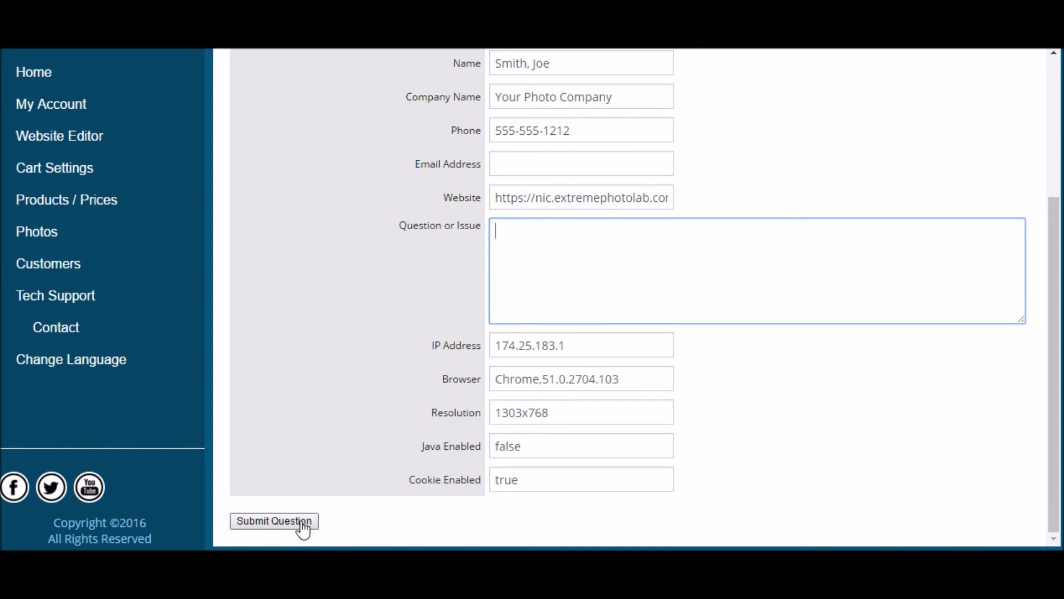
Step: Open the language setting and show the available language choices
{"action": "left_click", "coordinate": [95, 361]}
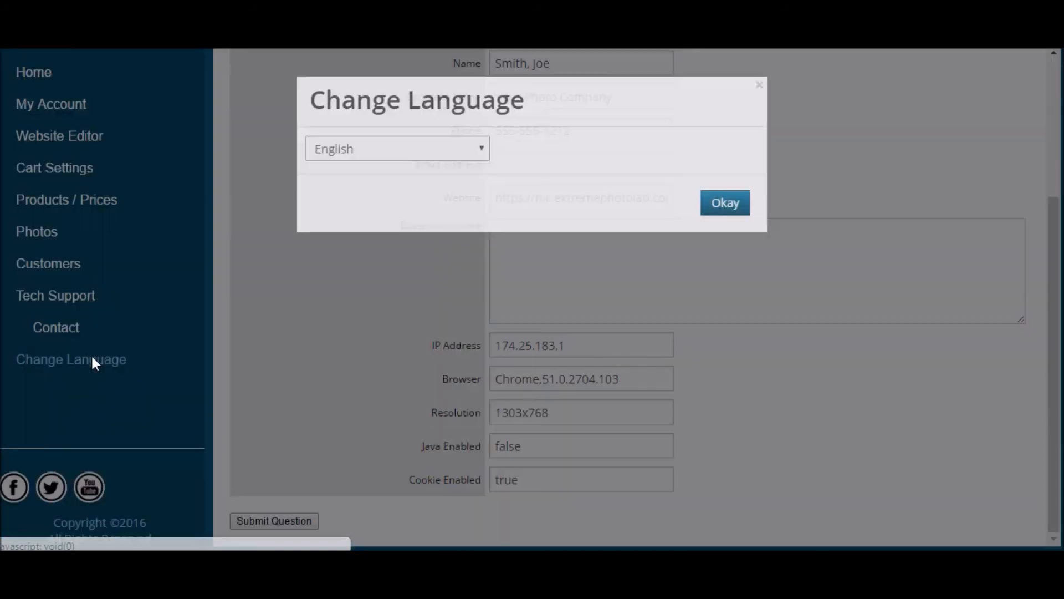
{"action": "left_click", "coordinate": [477, 155]}
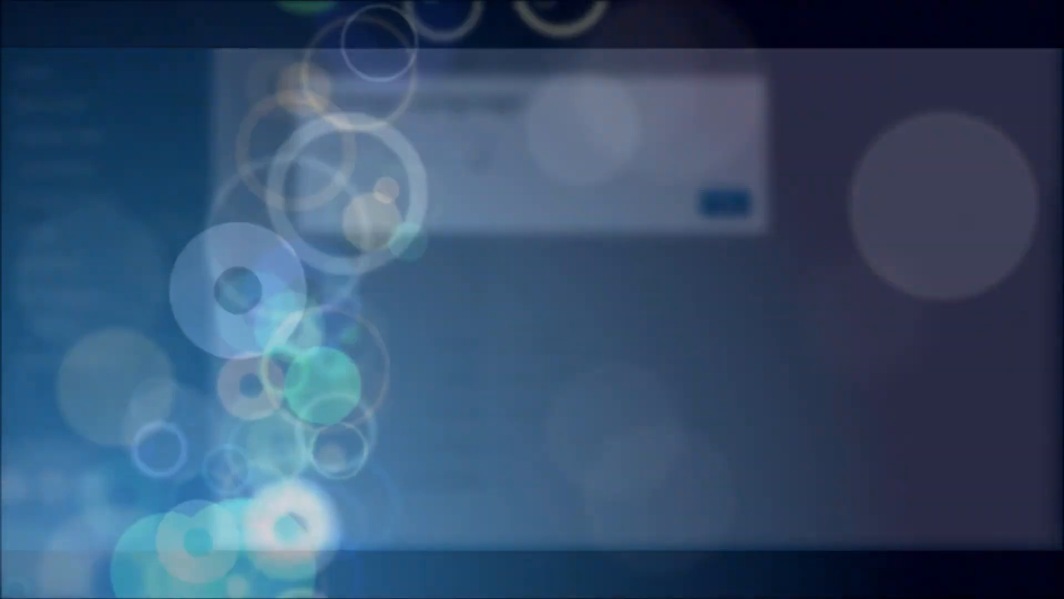